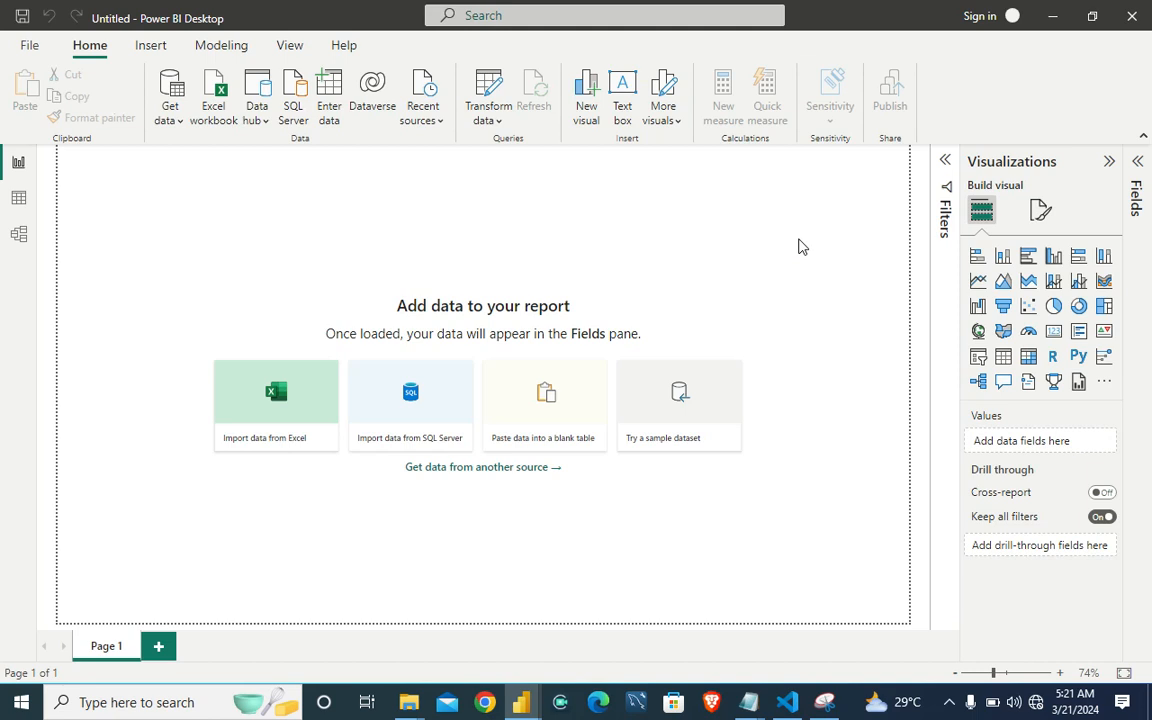
Step: Import Table1 from the HR Data2 Excel workbook and load it into the report
click(279, 438)
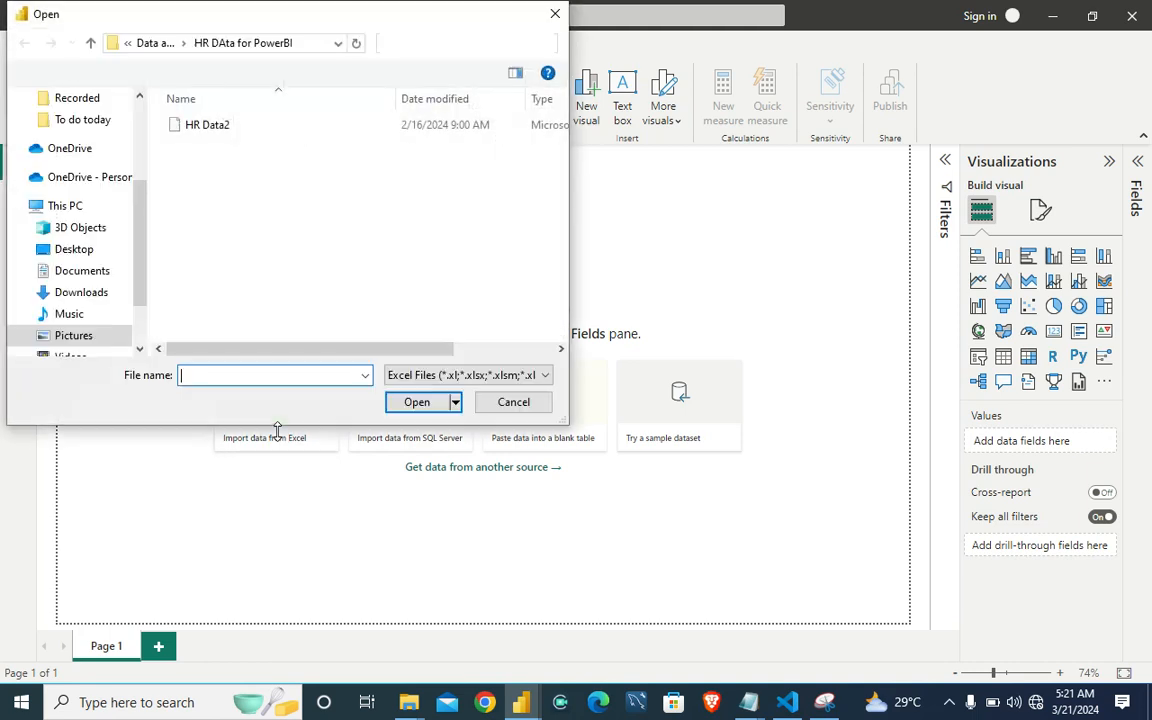
click(206, 126)
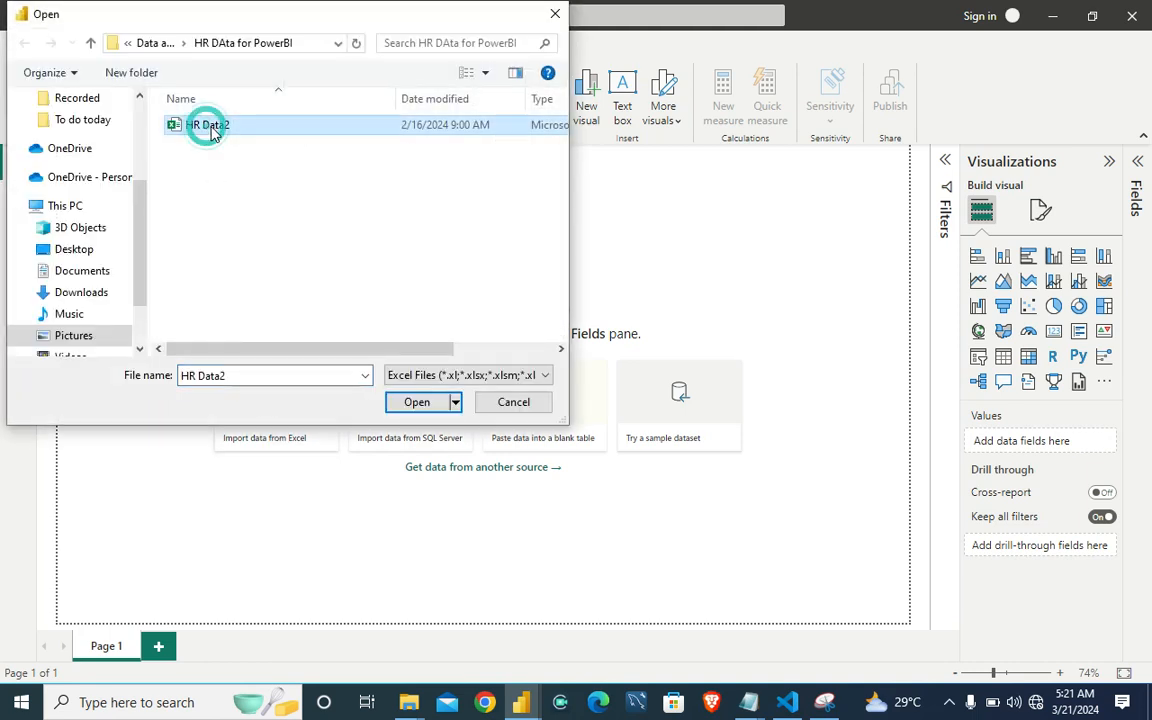
click(417, 403)
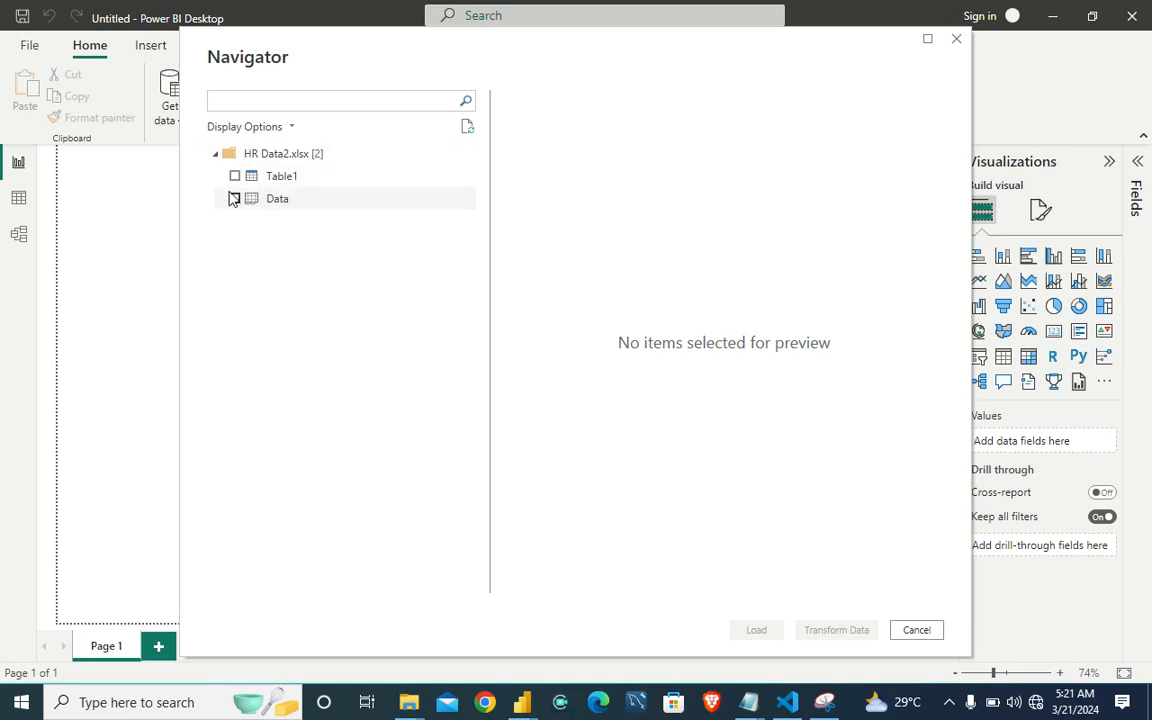
click(235, 177)
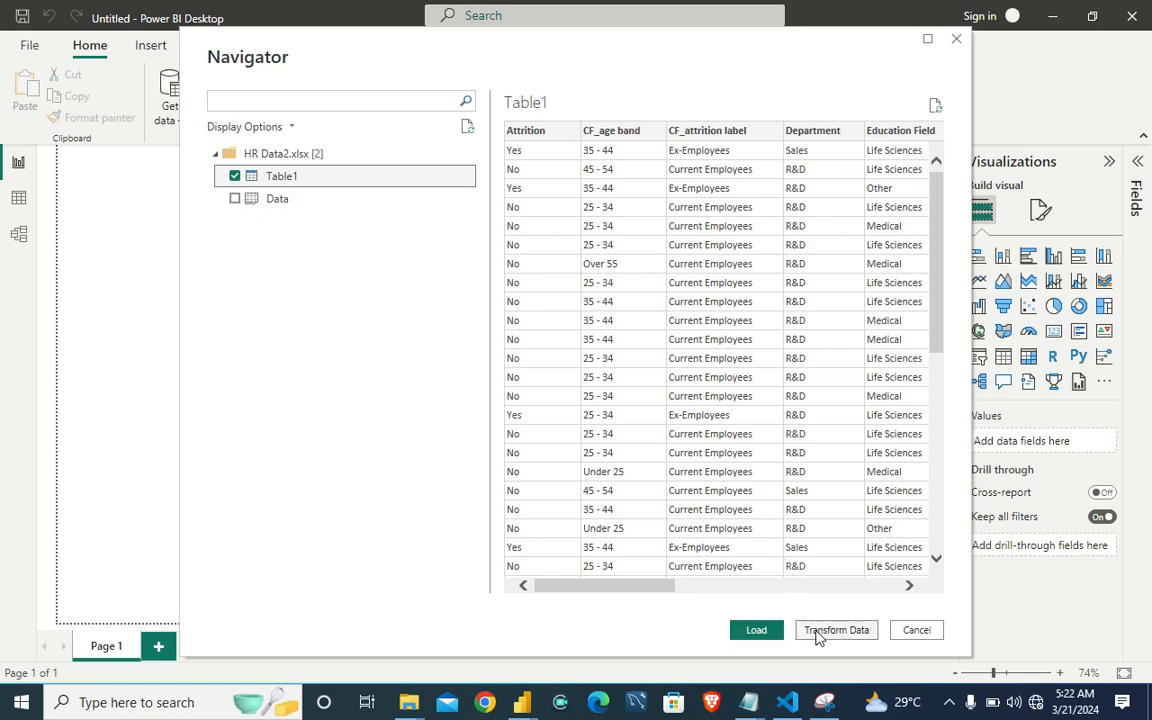
click(756, 630)
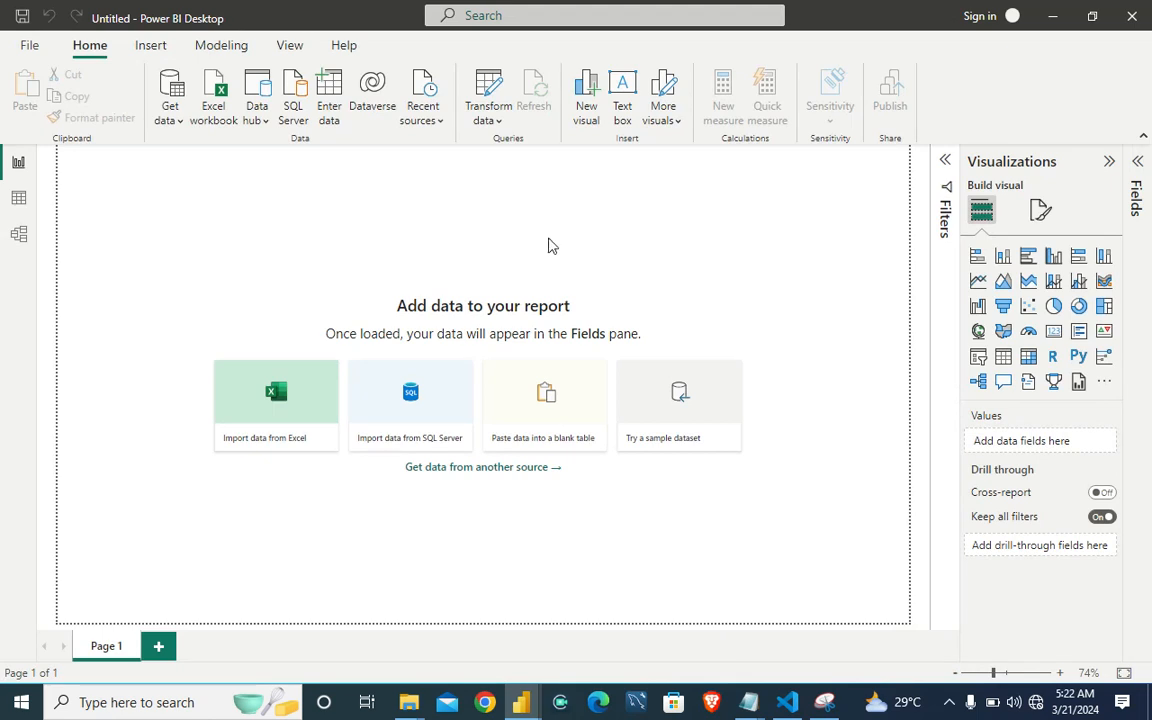
Step: Show the fields of Table1, review its columns and rows as a data table, and return to the report canvas
click(1136, 166)
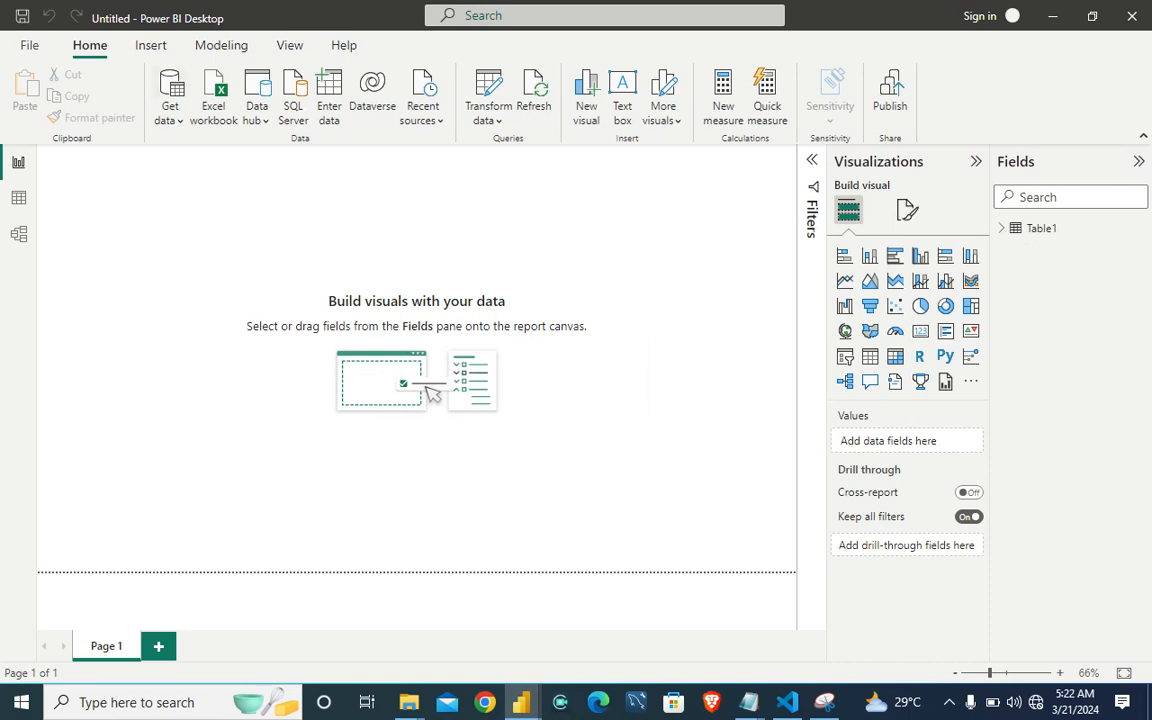
click(1001, 228)
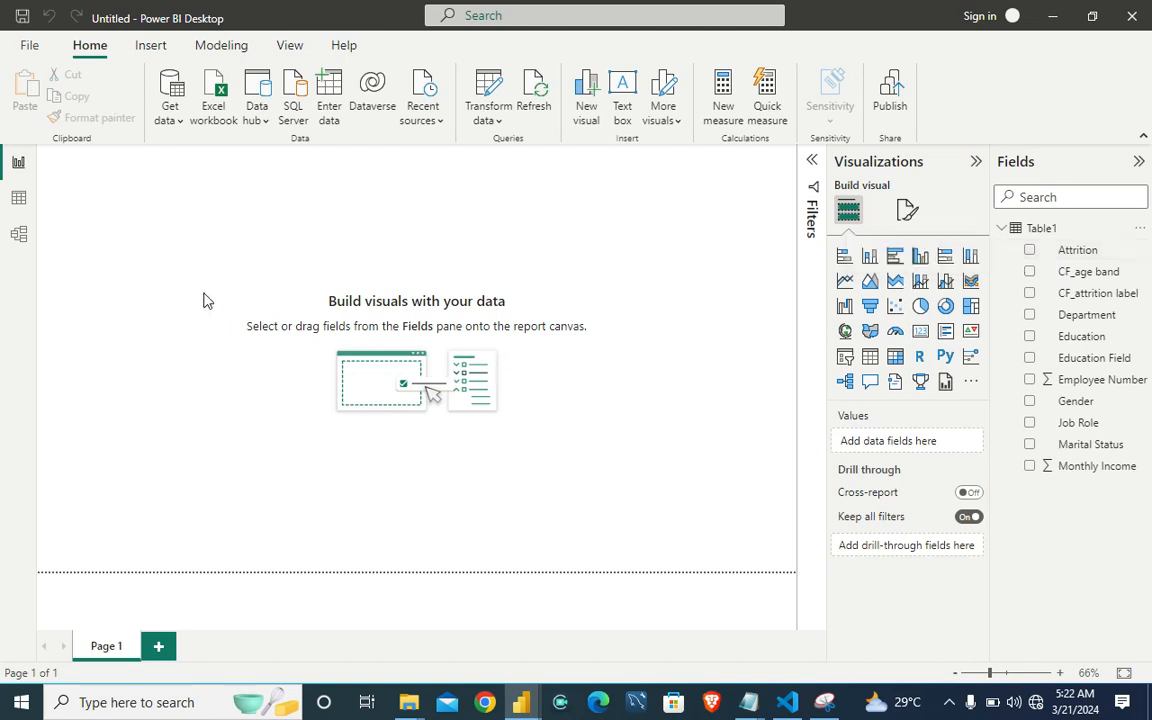
click(20, 198)
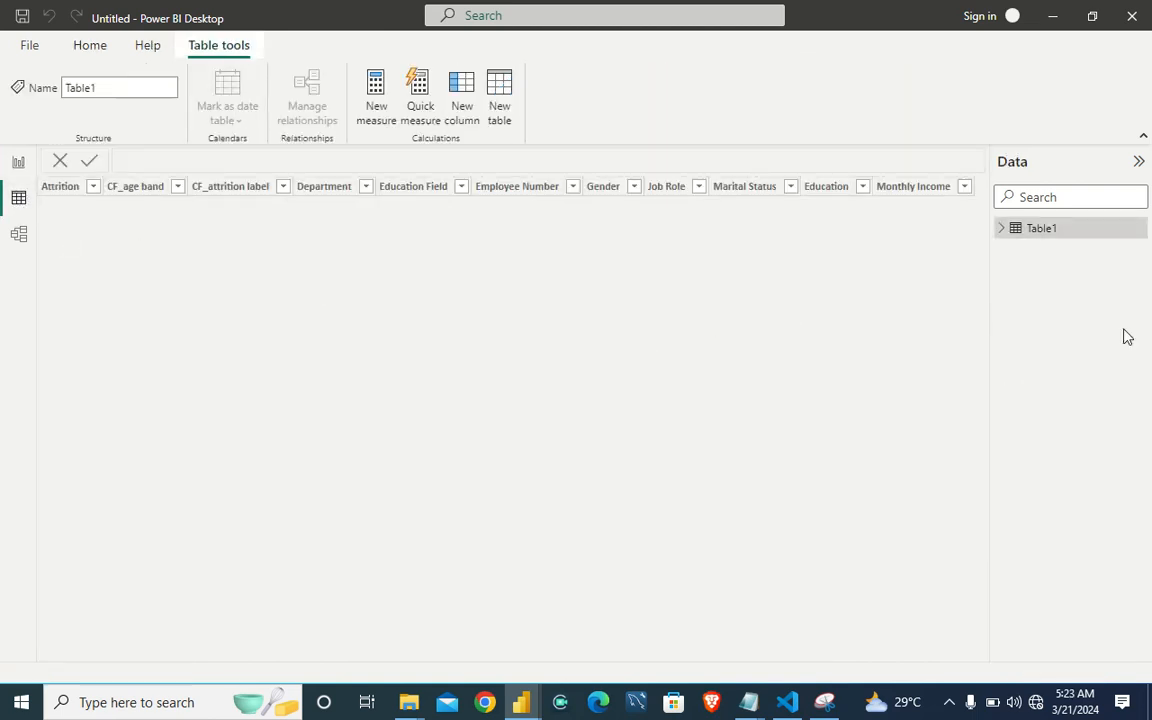
click(1001, 228)
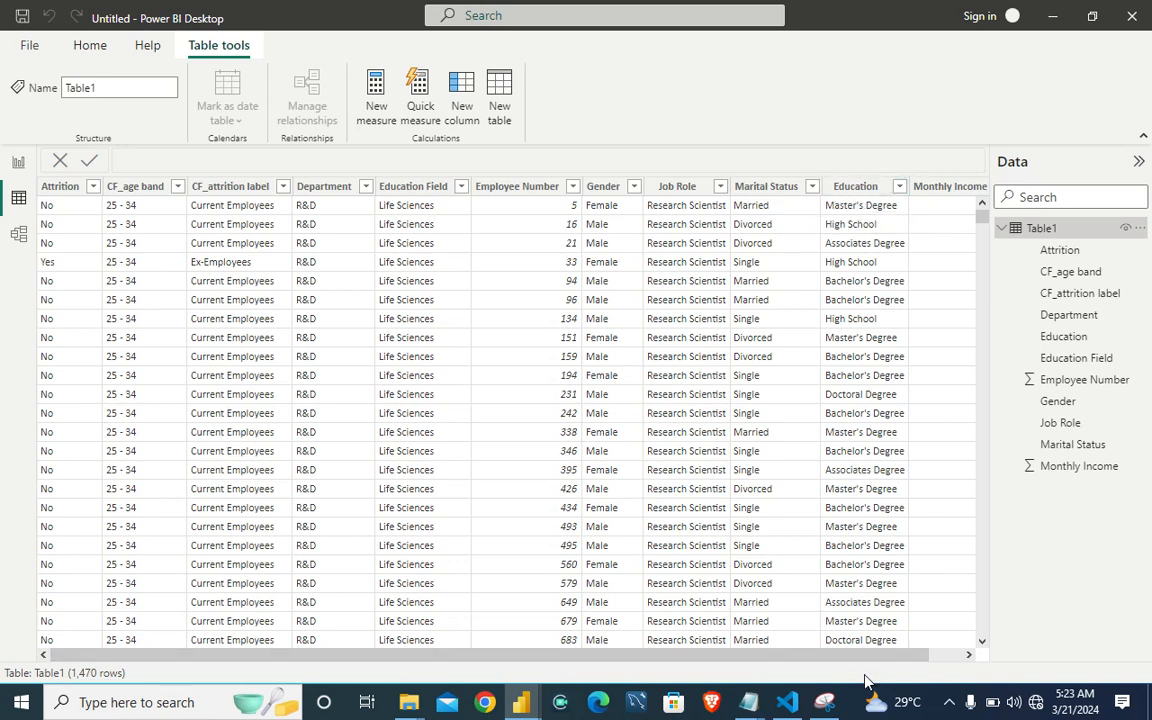
drag(873, 656, 930, 659)
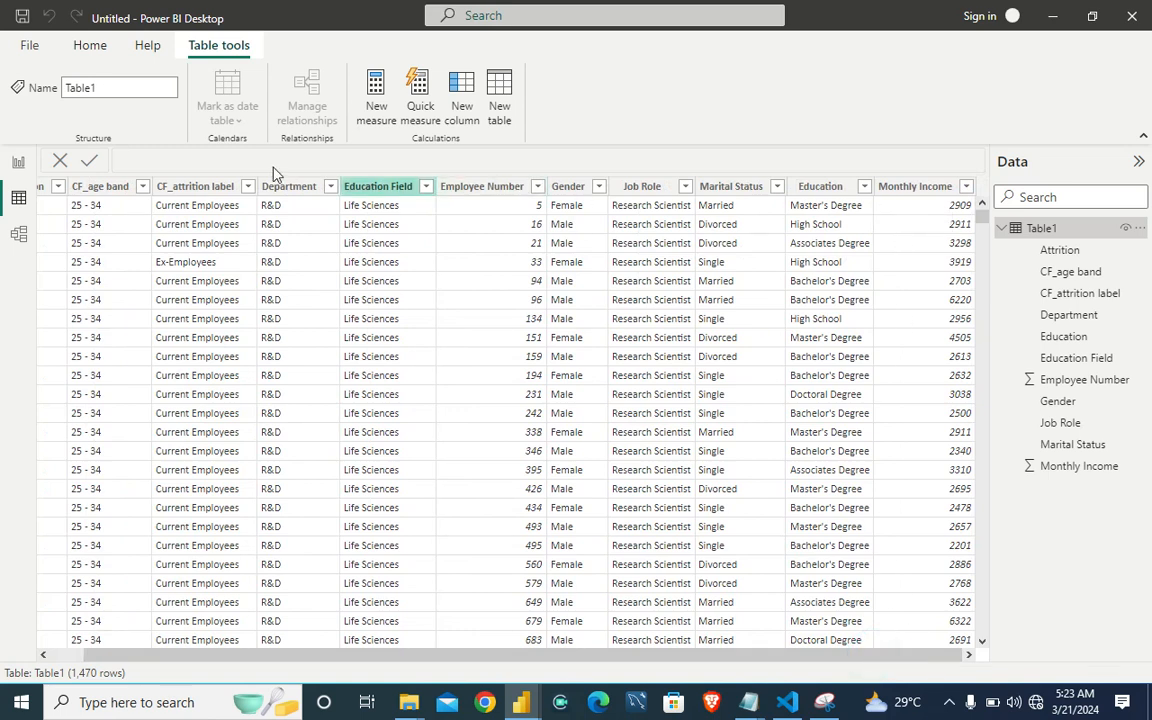
click(19, 164)
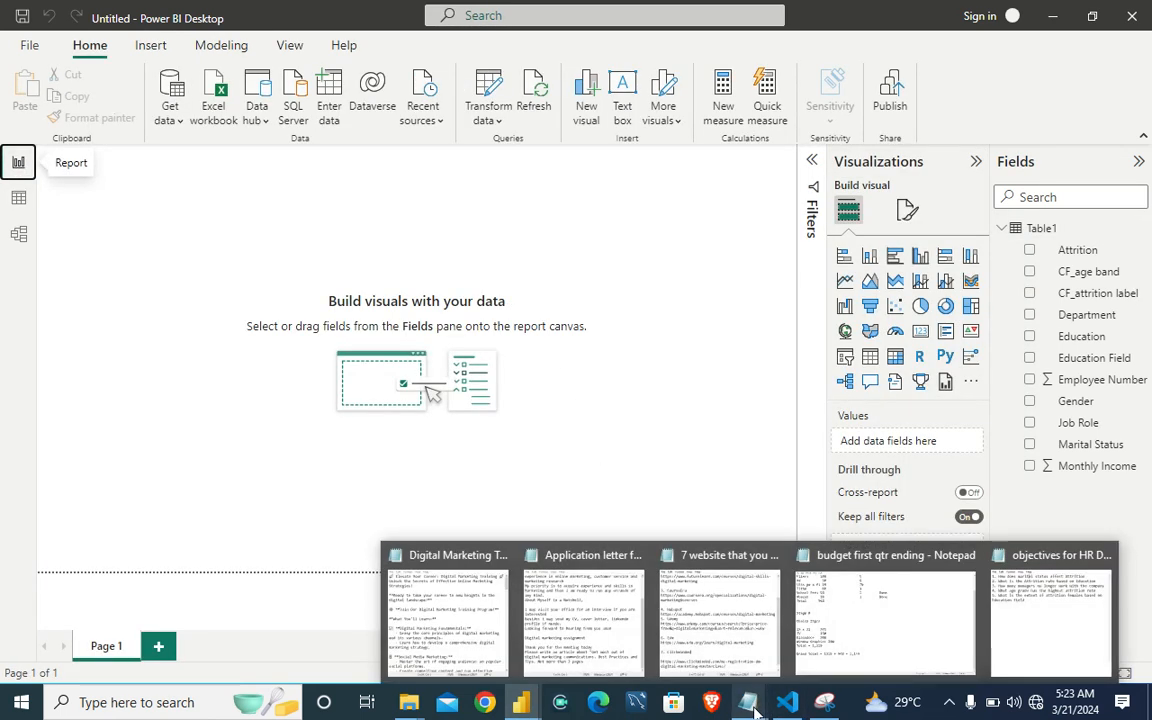
Step: Switch to the Notepad file with the HR Data2 objectives, read the analysis questions, and return to the report
mouse_move(748, 700)
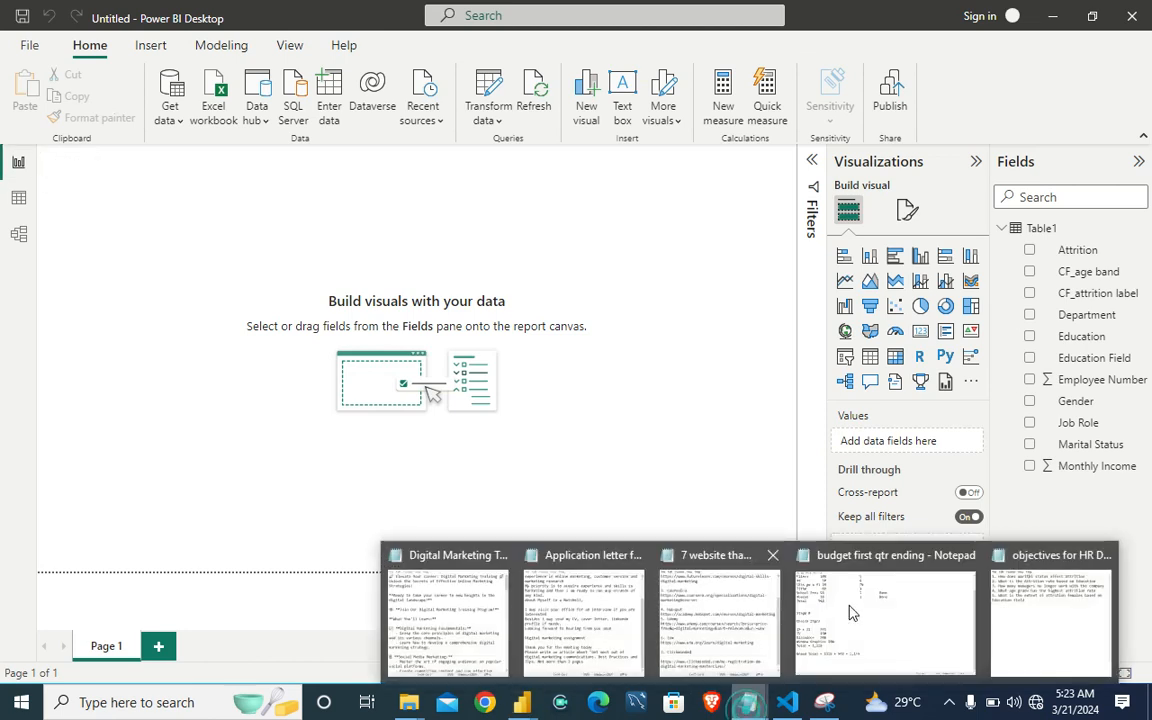
click(1019, 628)
drag(529, 320, 360, 229)
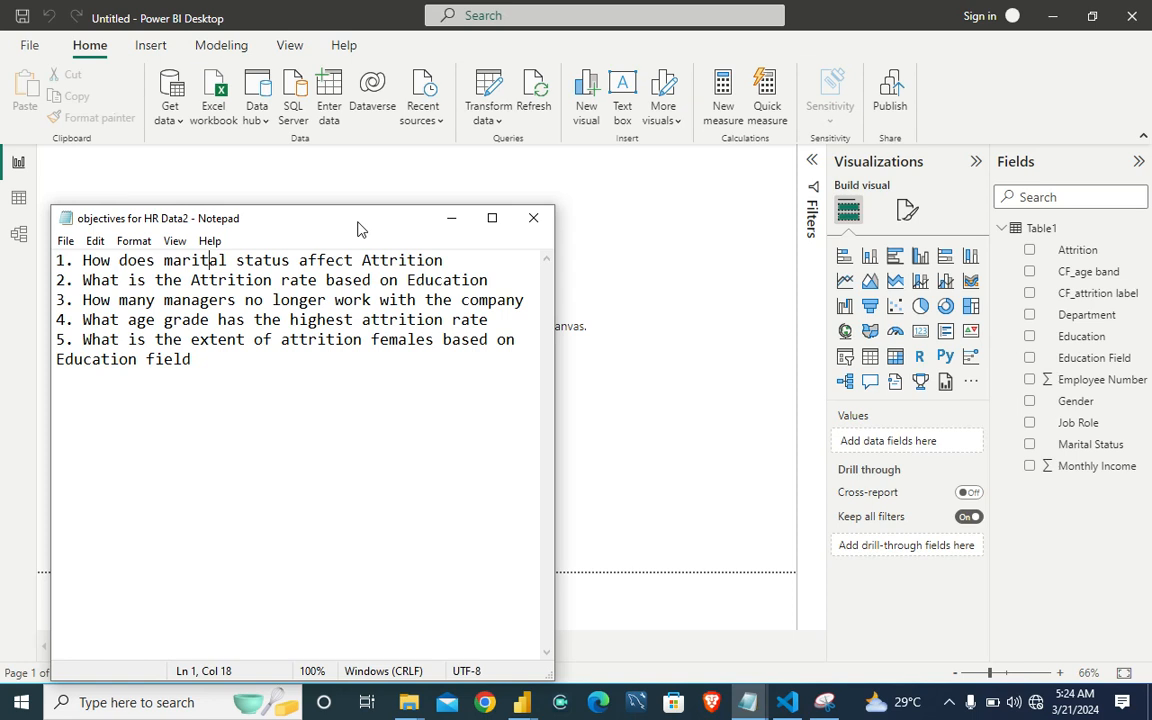
click(451, 219)
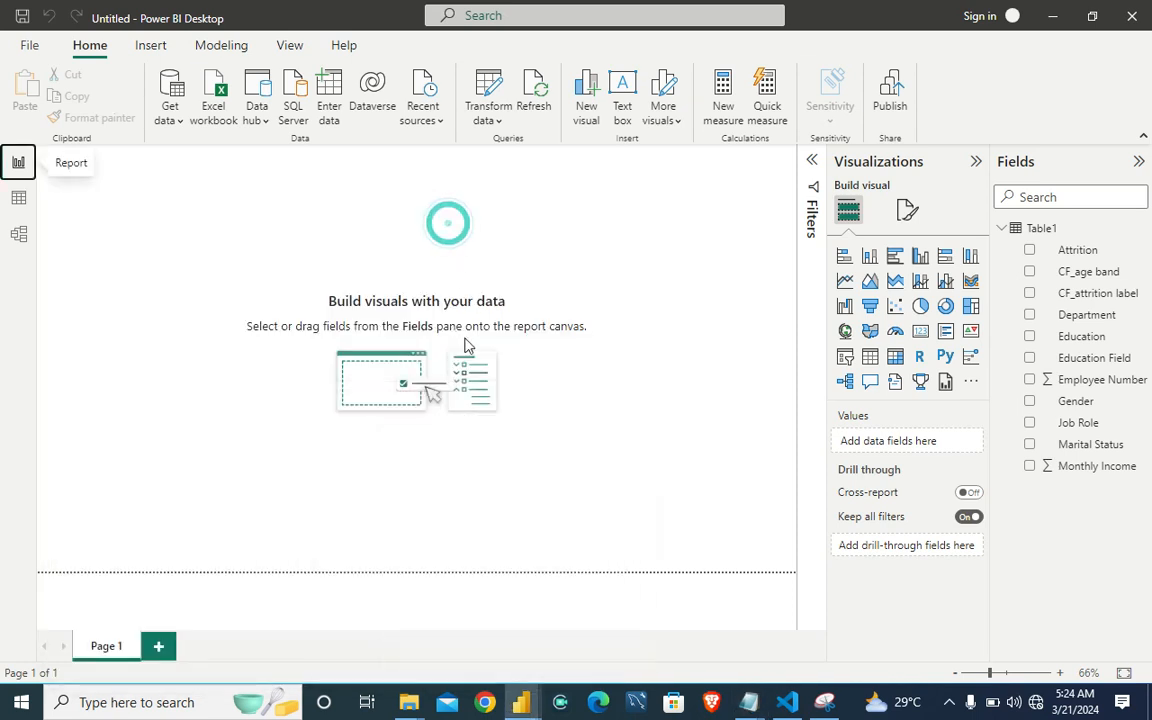
Step: Add a stacked column chart with Attrition on the X-axis and Marital Status as the legend, checking the first objective
click(871, 258)
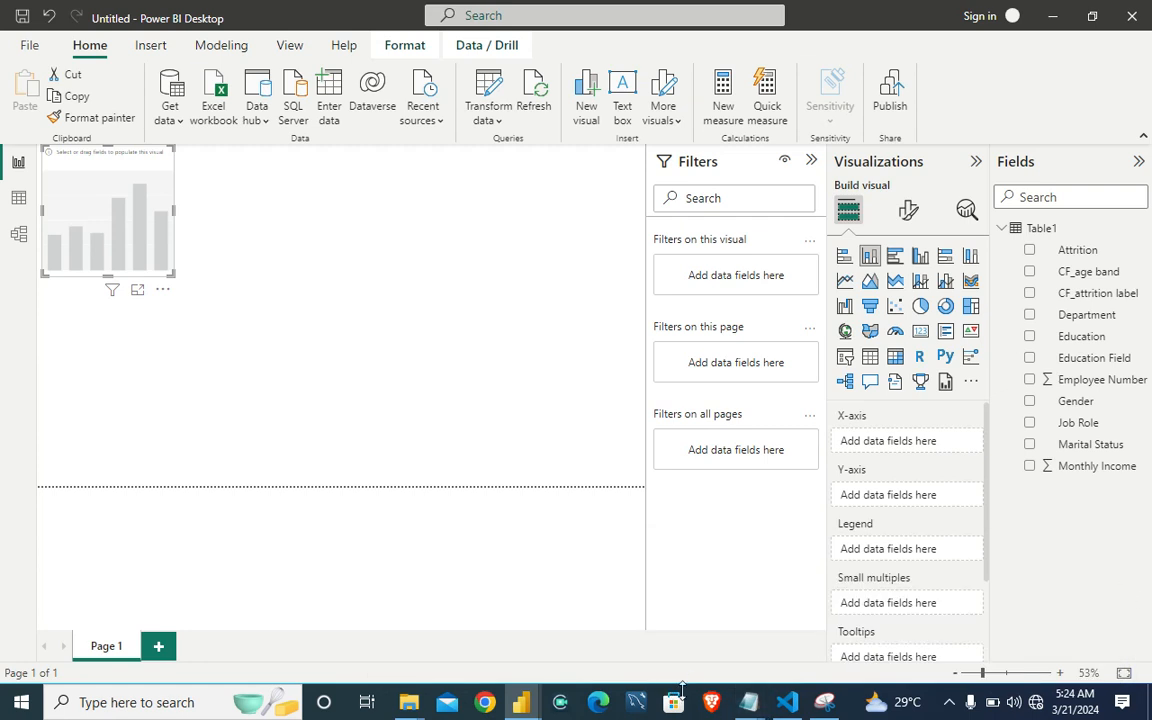
click(1018, 640)
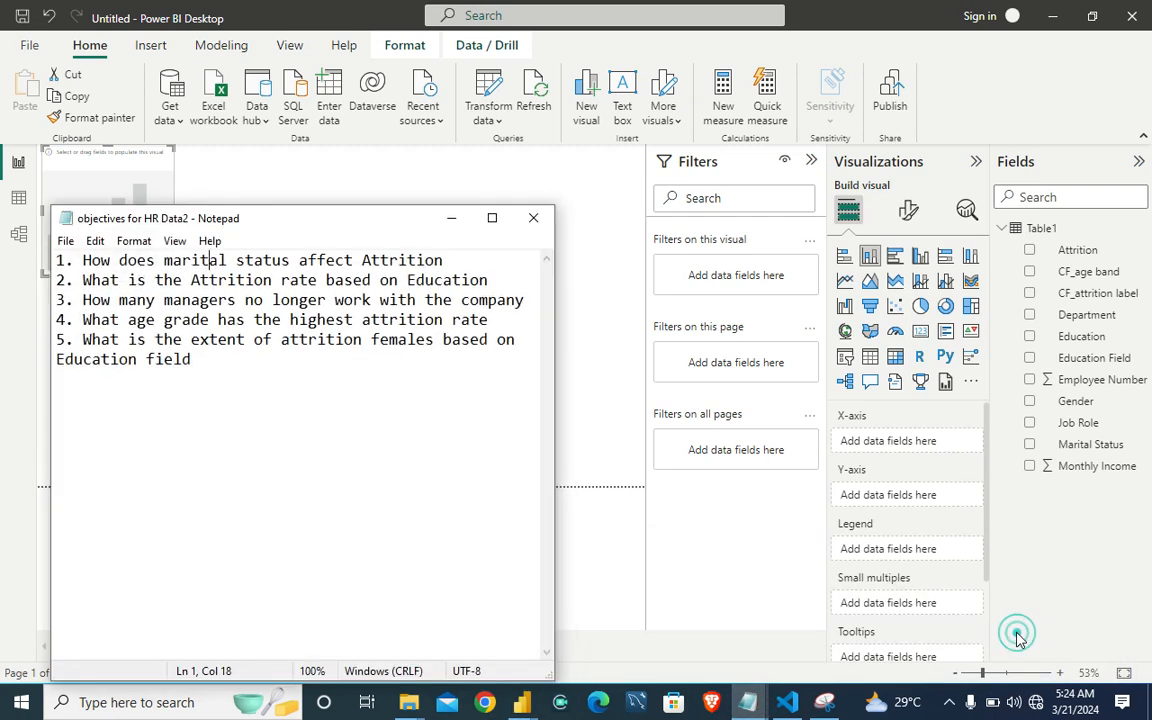
click(451, 217)
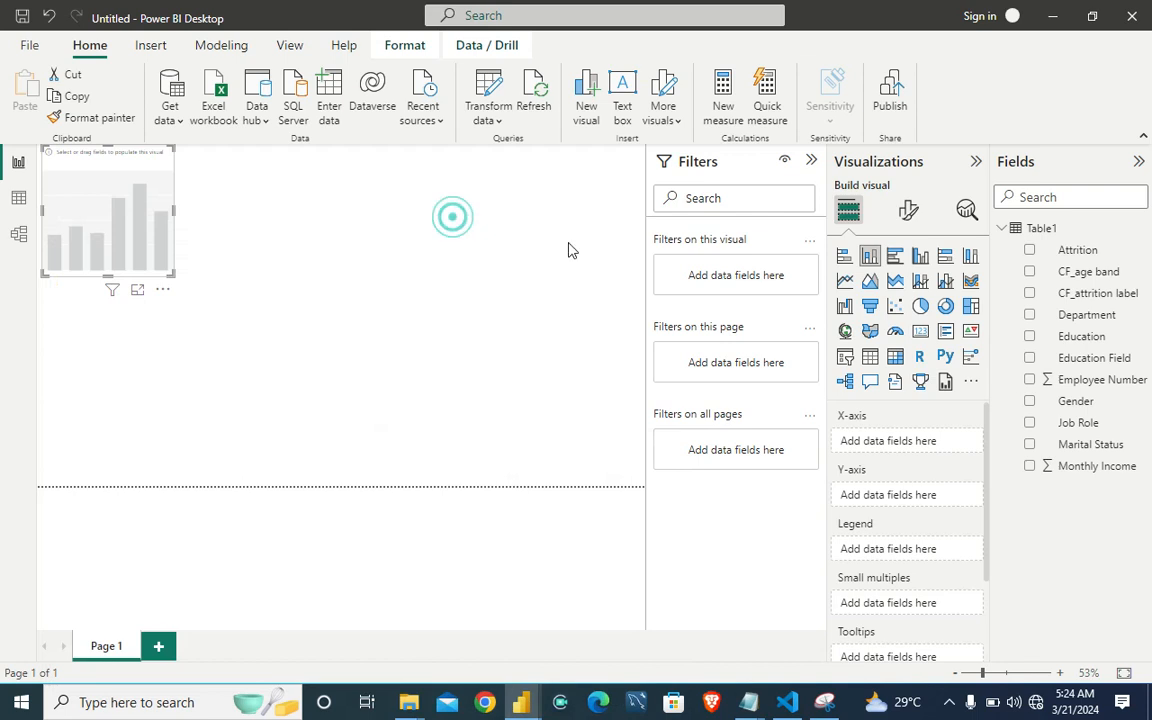
click(1031, 250)
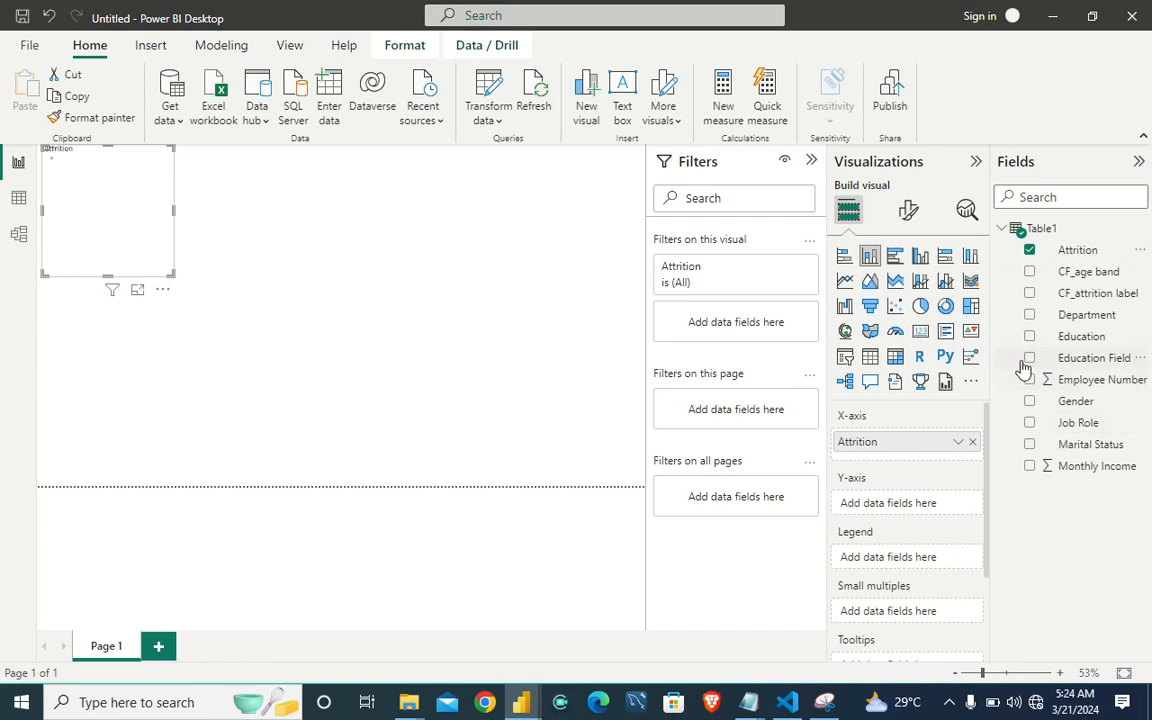
click(1029, 445)
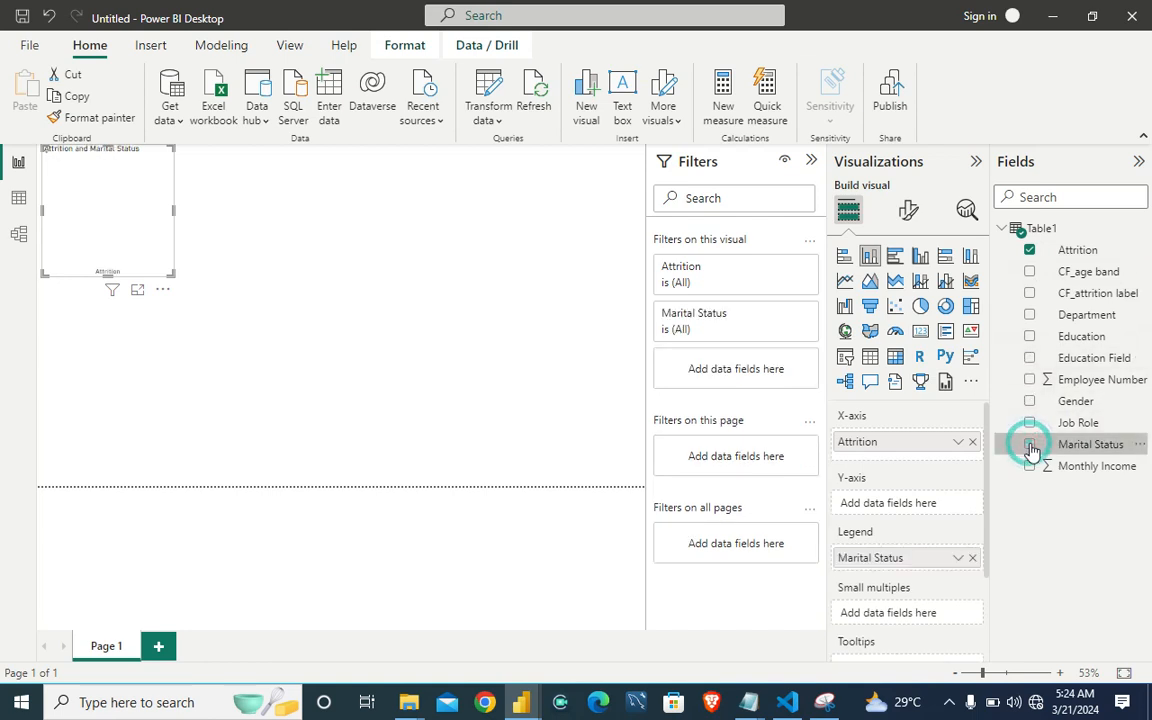
Step: Rearrange the column chart's fields so Marital Status is on the X-axis and the count of Attrition is on the Y-axis
click(993, 676)
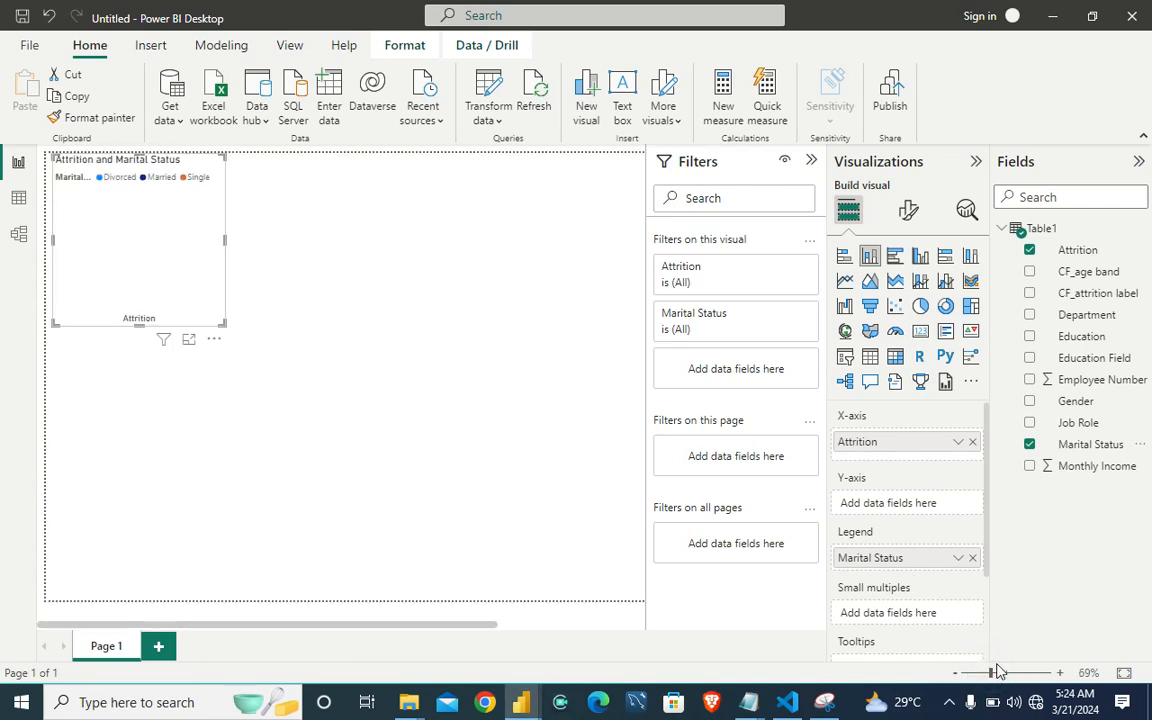
click(1003, 674)
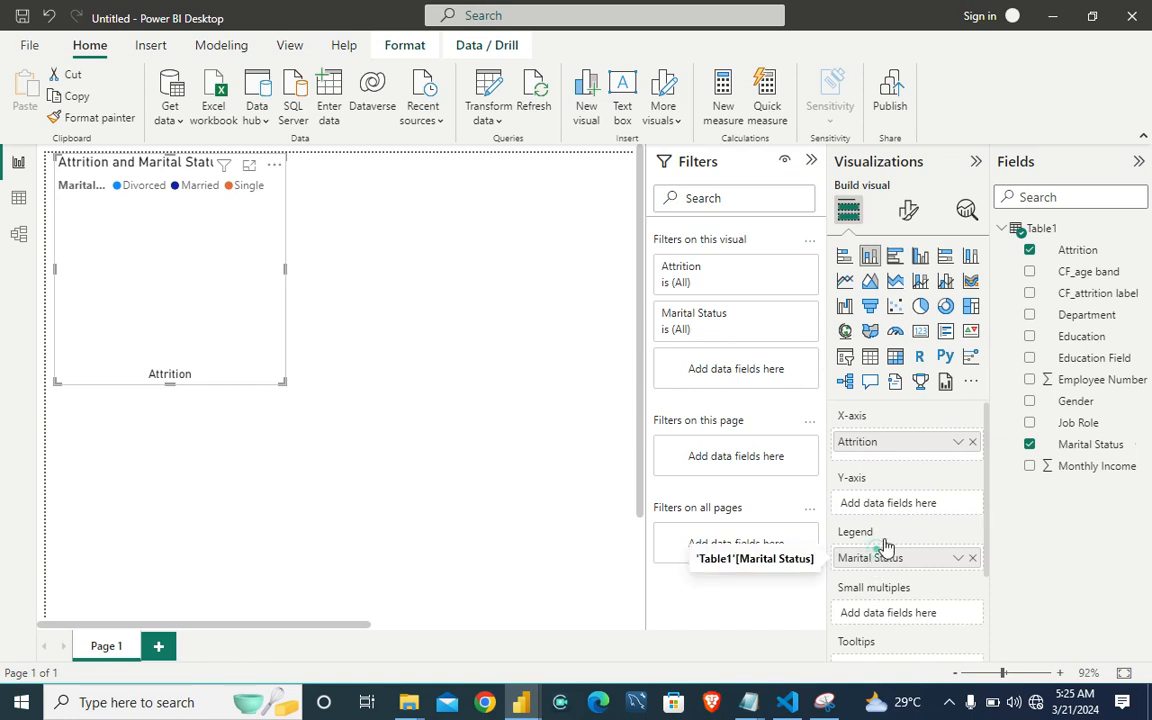
drag(884, 546, 875, 511)
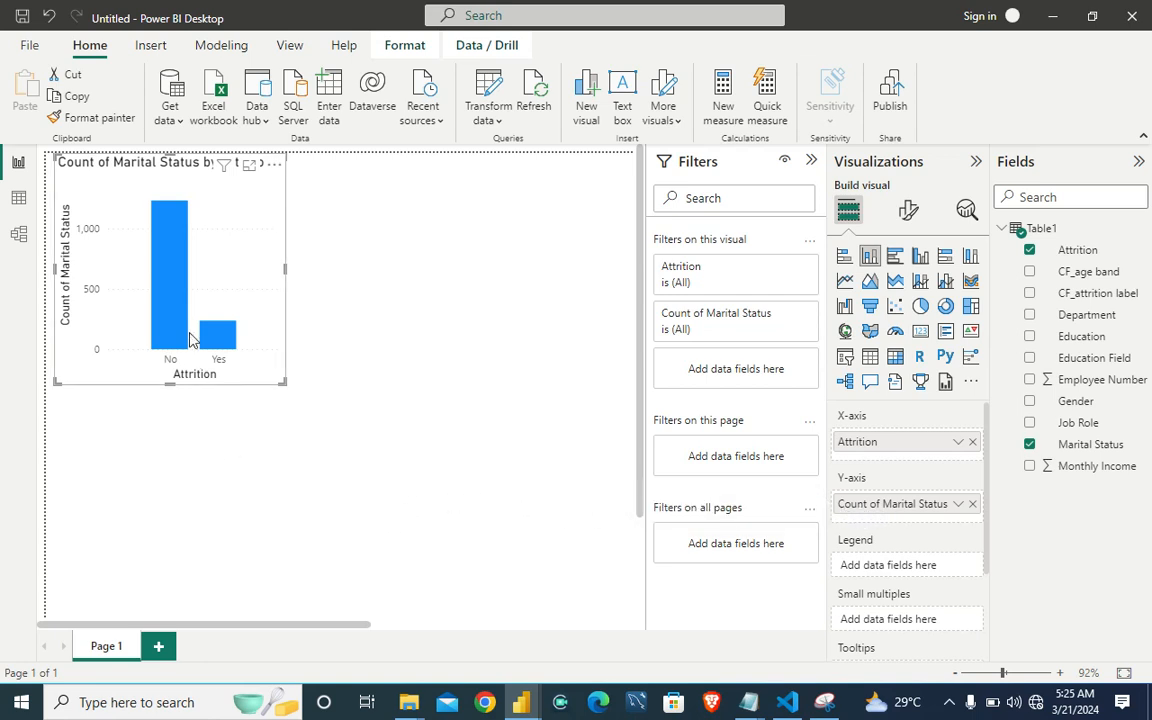
mouse_move(169, 250)
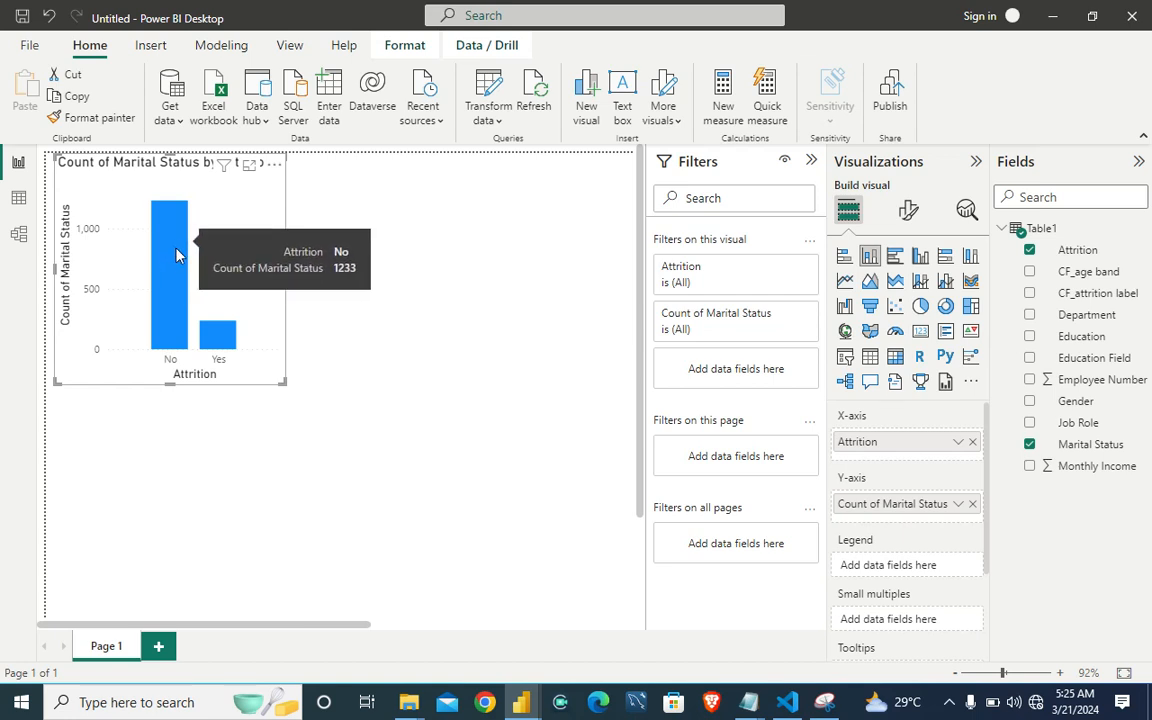
mouse_move(222, 345)
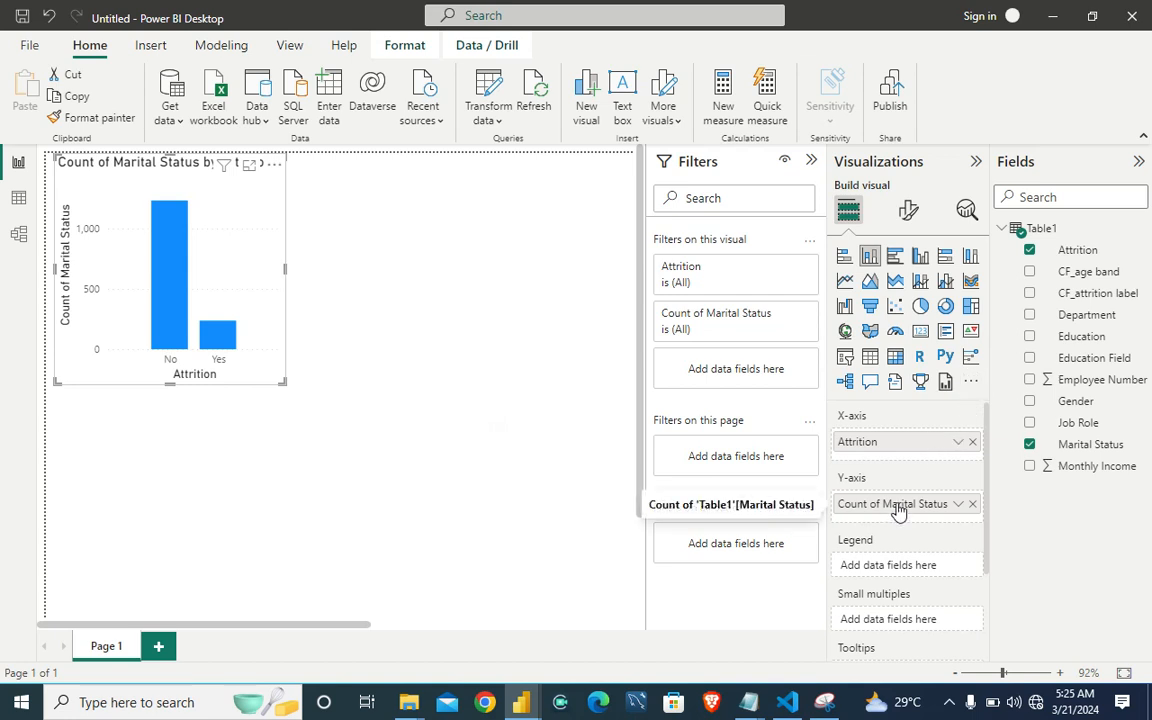
mouse_move(901, 507)
mouse_down()
mouse_move(908, 446)
mouse_move(913, 535)
mouse_move(902, 525)
mouse_up()
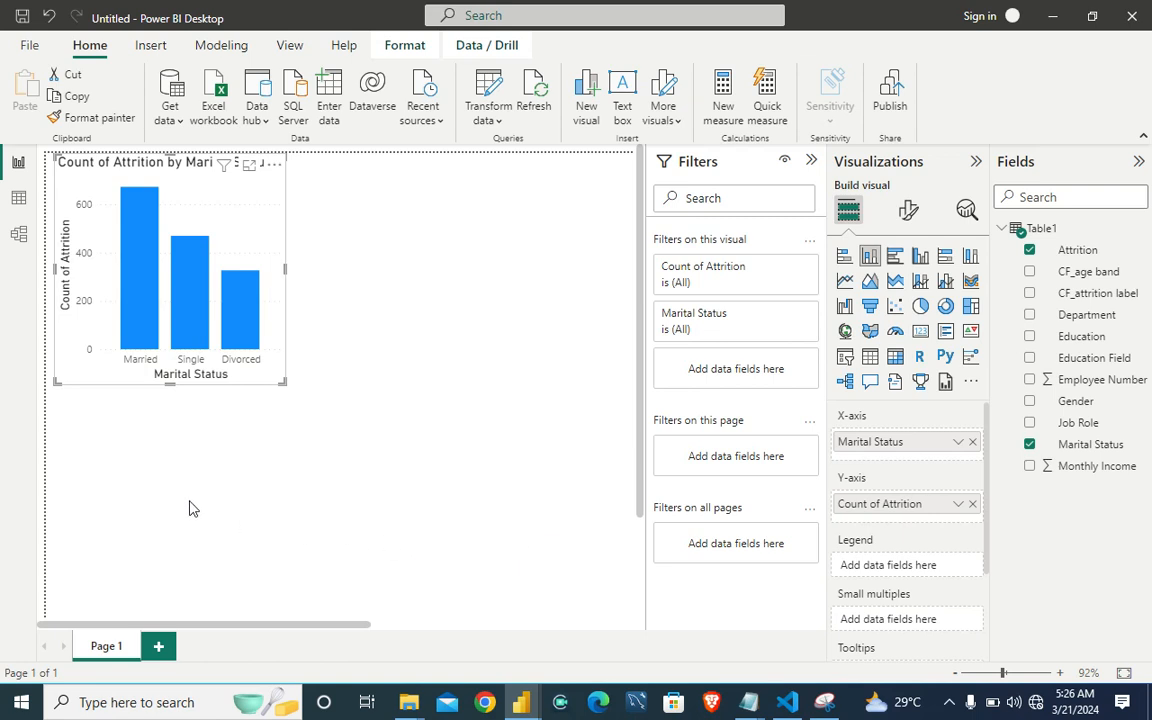
Step: Enlarge the marital status column chart and turn on its data labels
drag(284, 382, 373, 413)
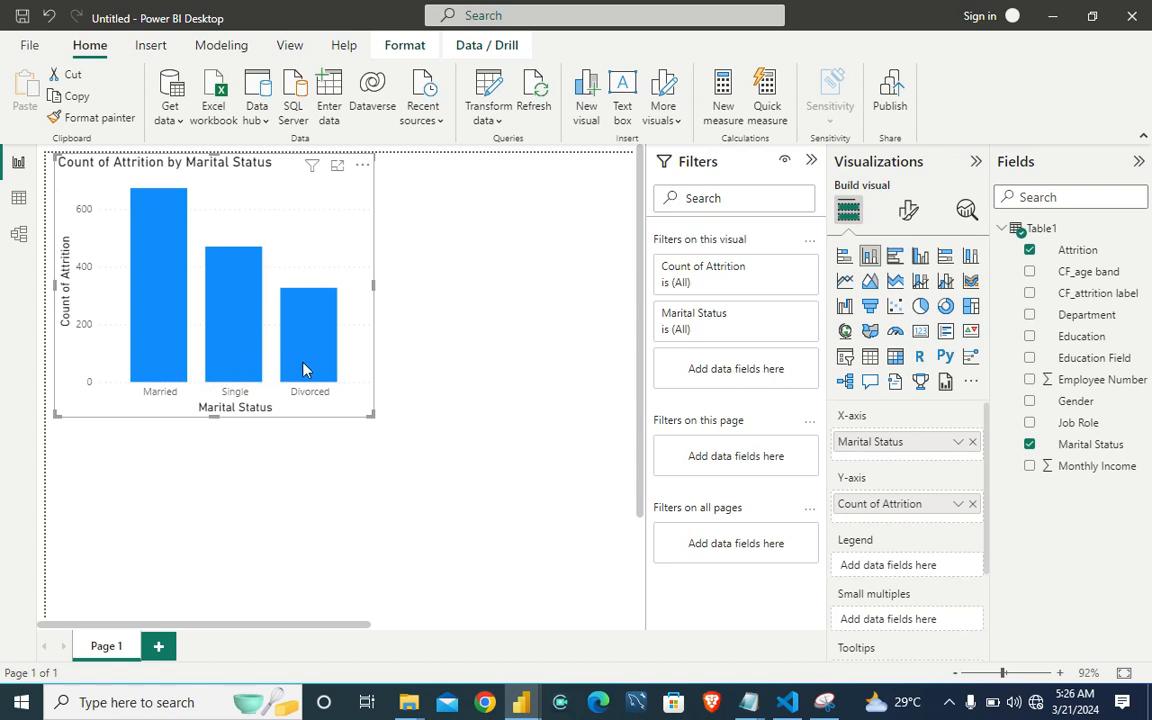
mouse_move(330, 374)
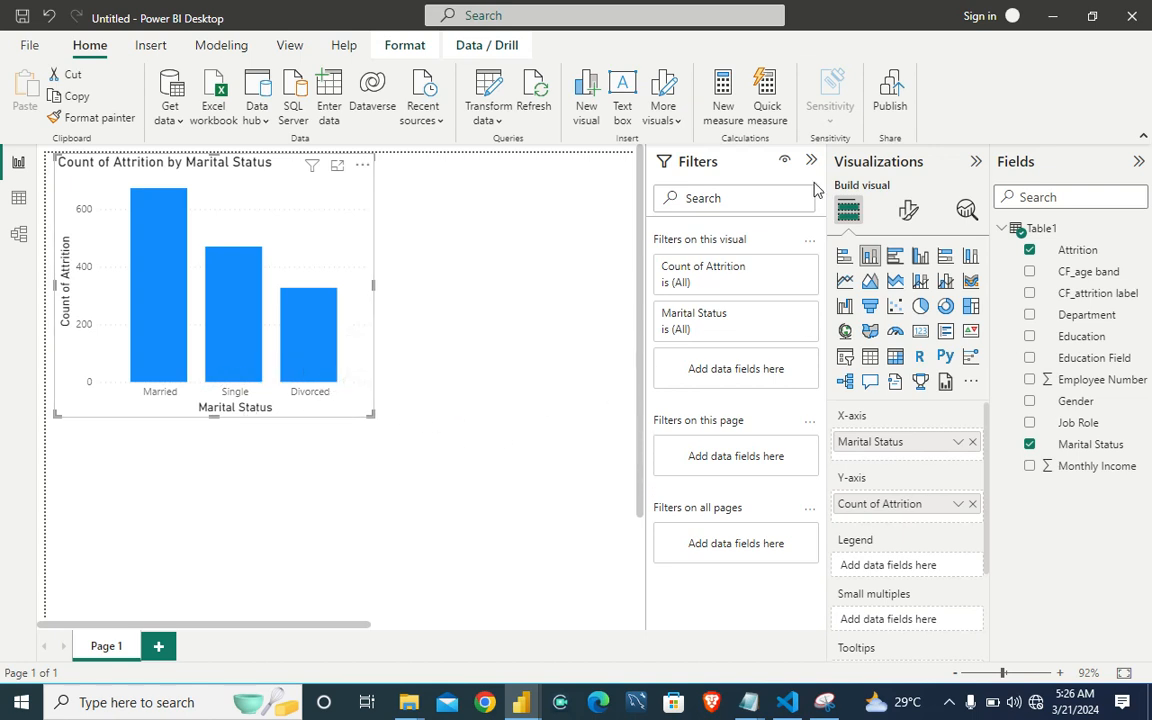
click(910, 213)
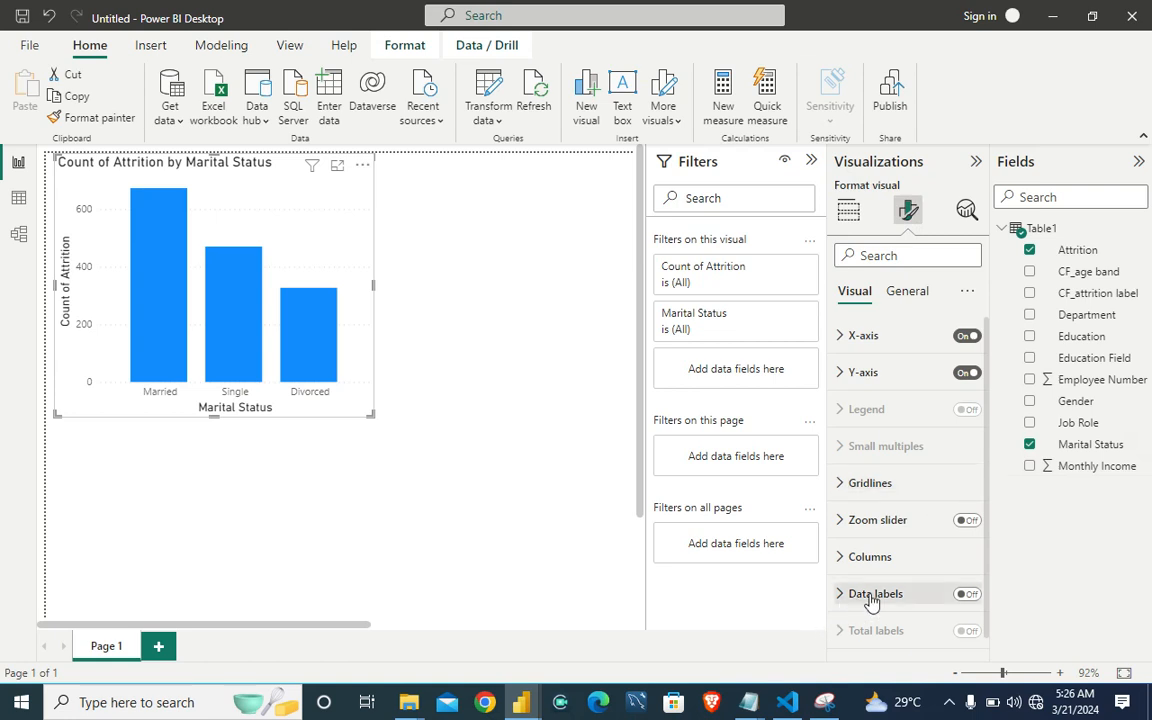
click(969, 594)
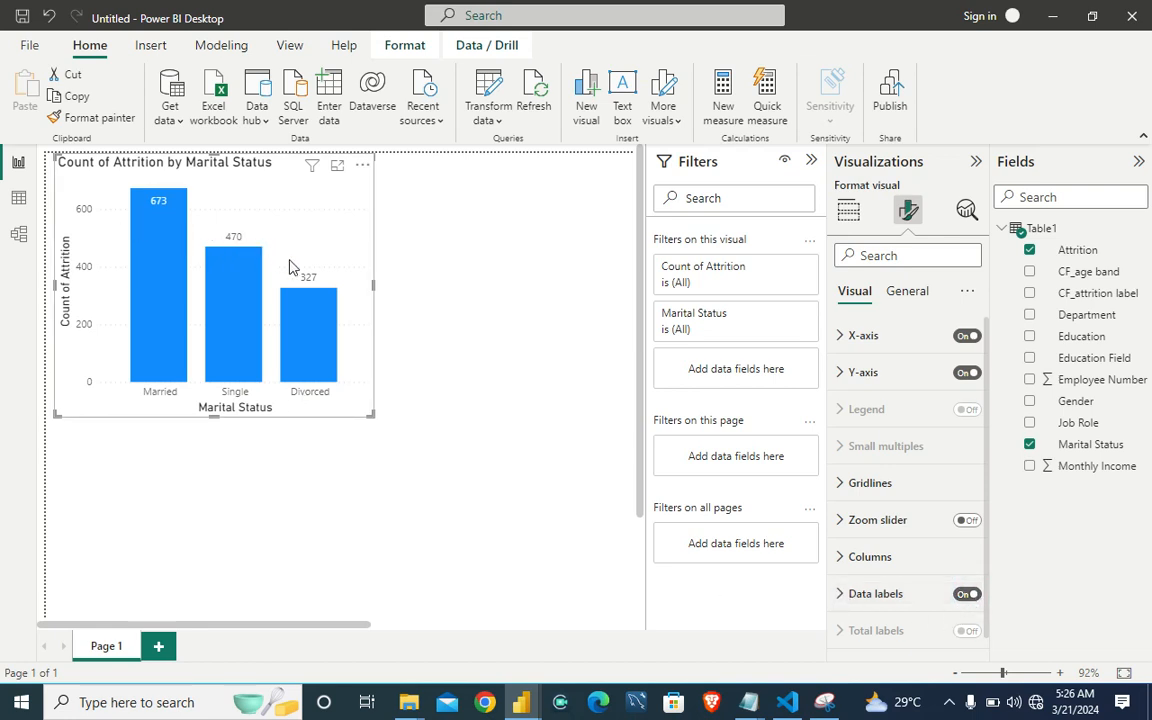
Step: Compare the attrition counts of the married, single and divorced columns in the chart
mouse_move(316, 309)
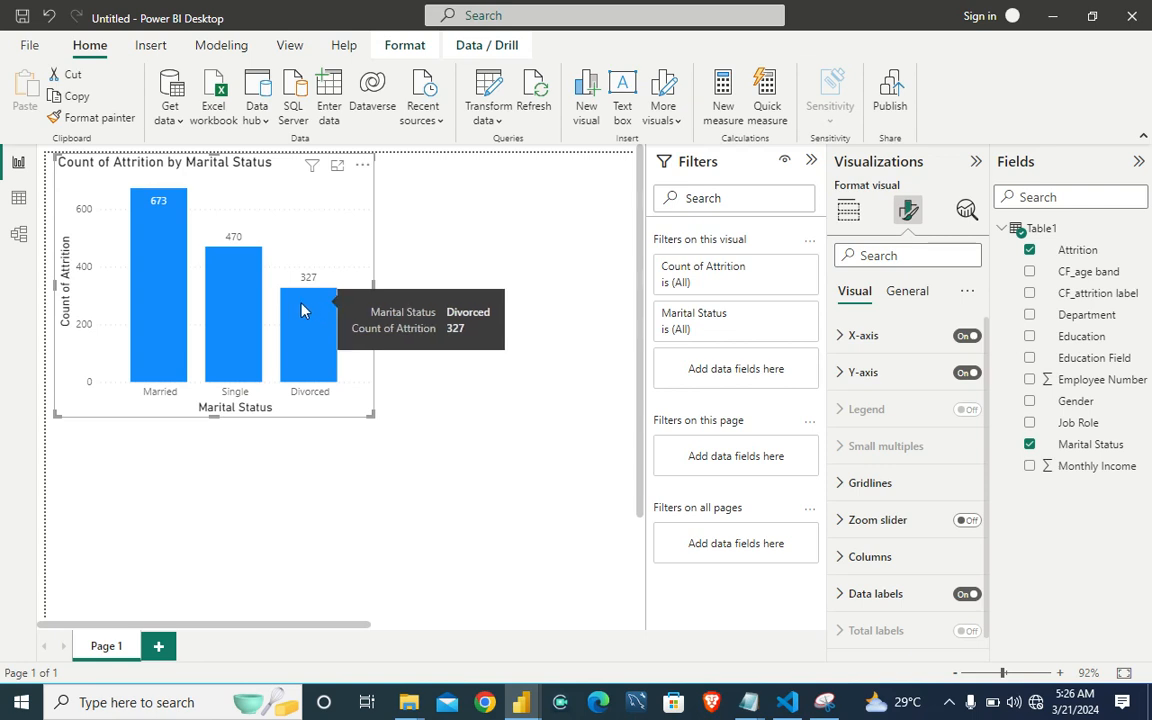
mouse_move(172, 312)
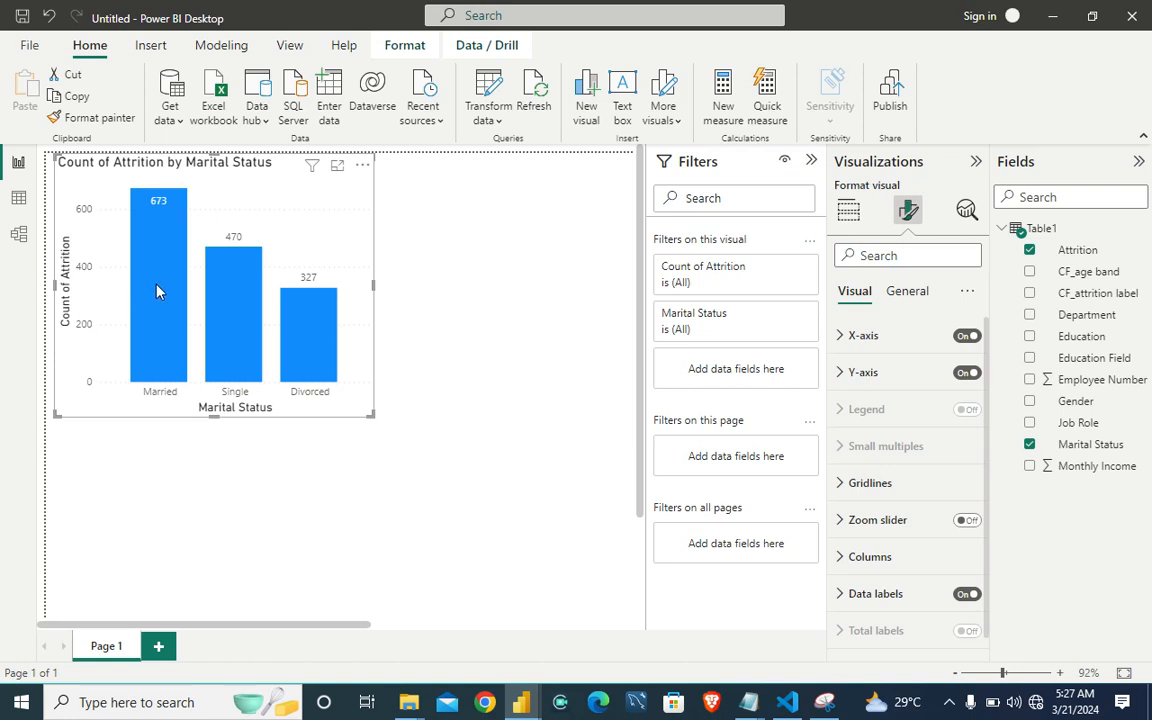
mouse_move(154, 291)
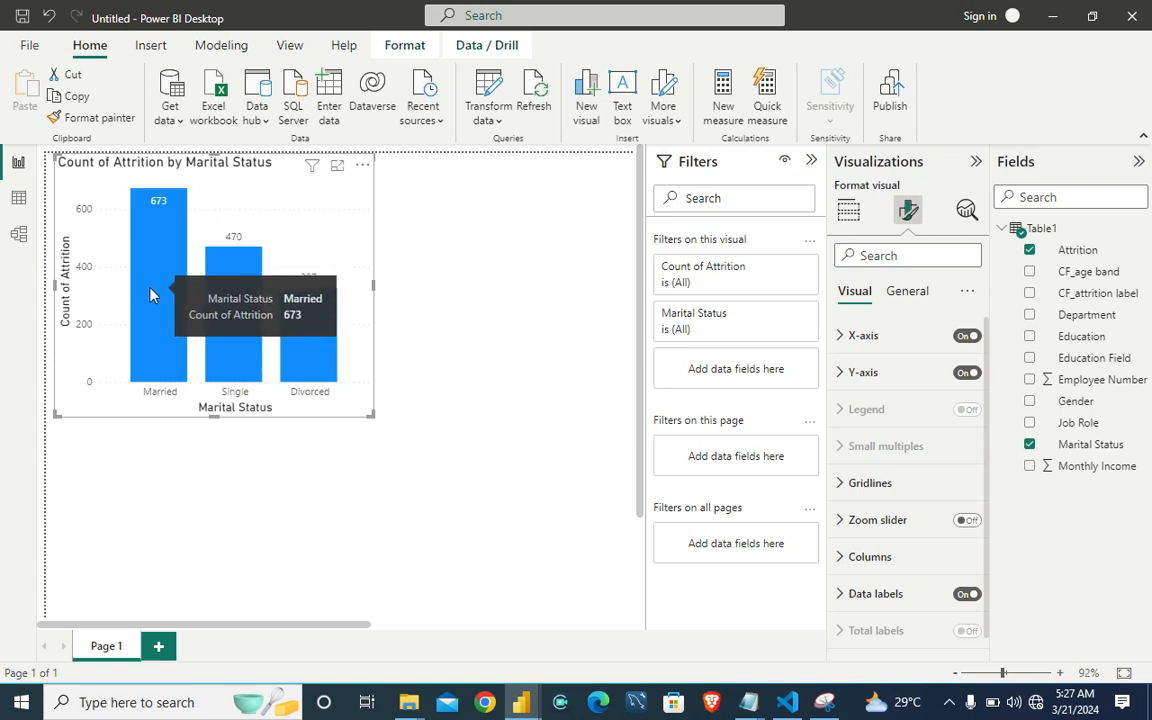
mouse_move(230, 290)
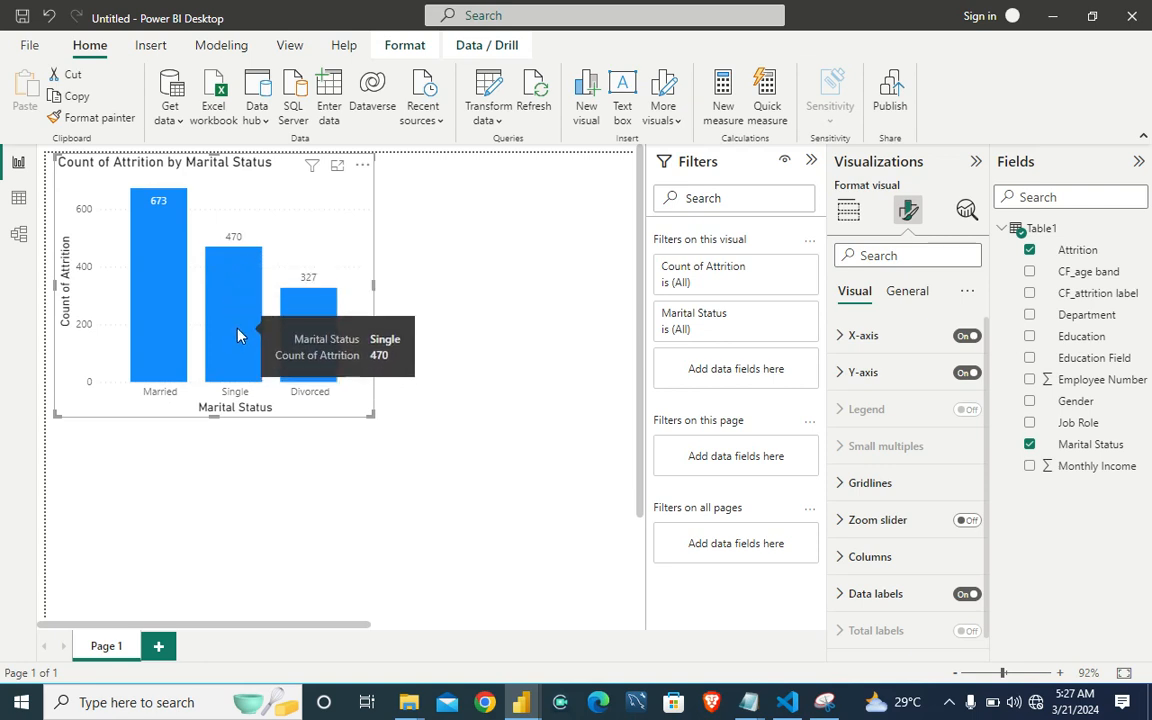
mouse_move(172, 340)
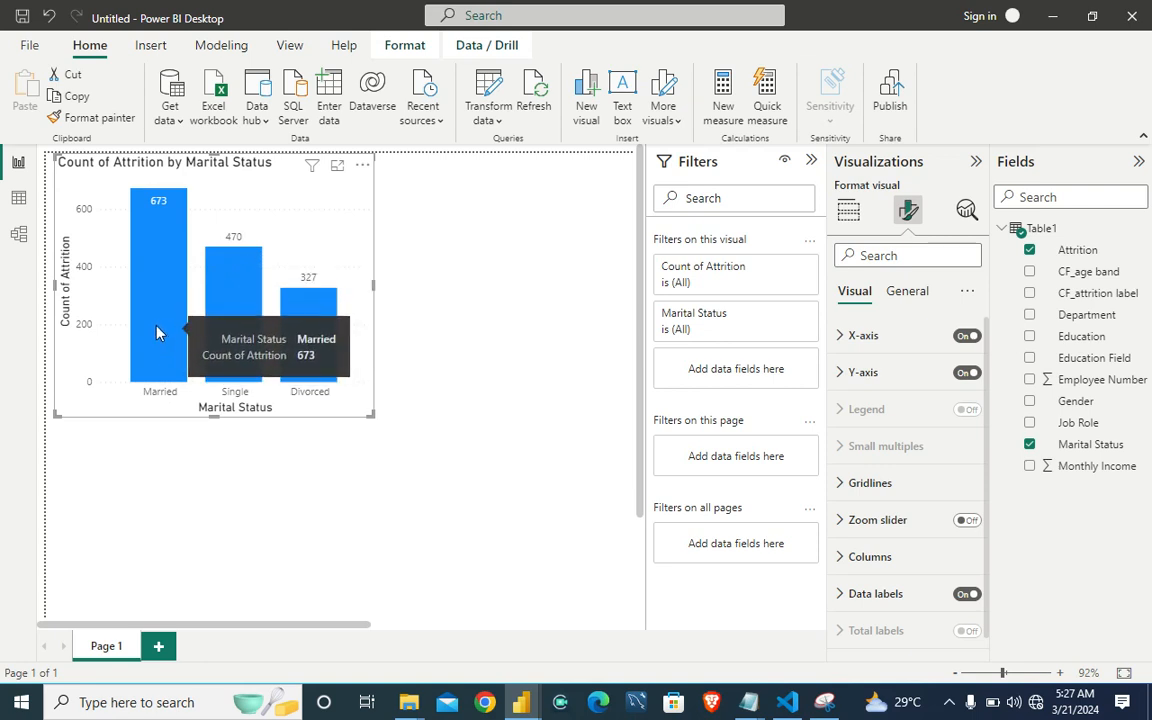
mouse_move(316, 303)
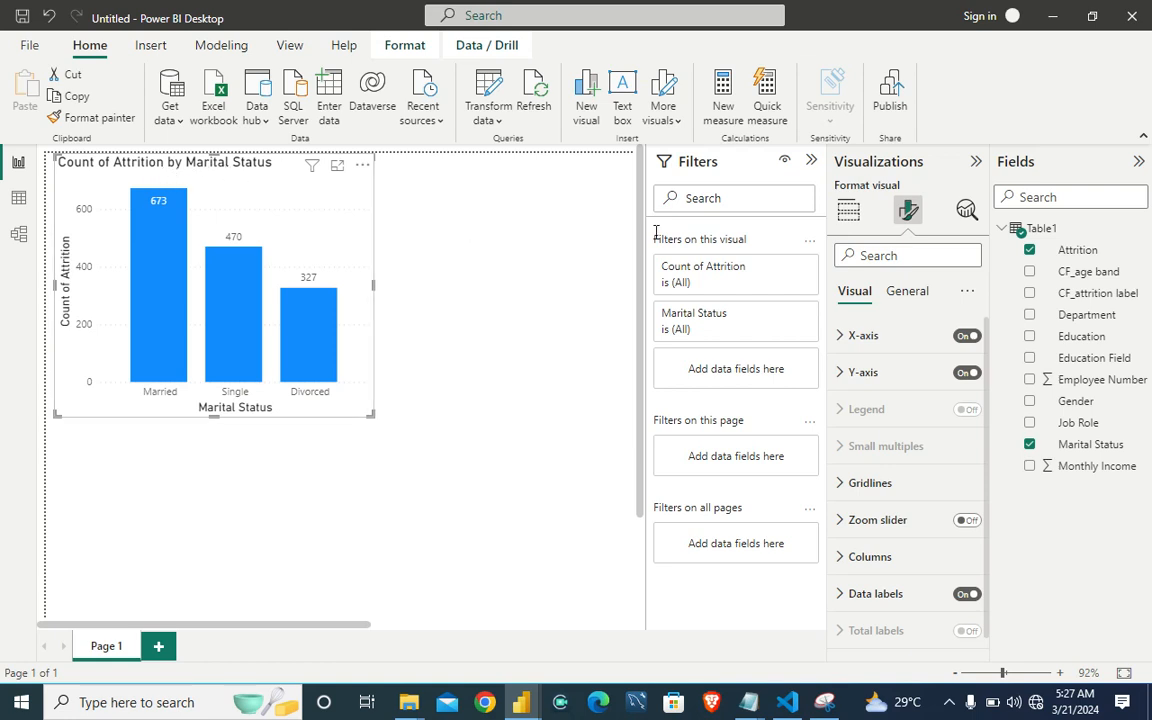
Step: Put "Objective 1" in front of the marital status chart's title text
click(907, 290)
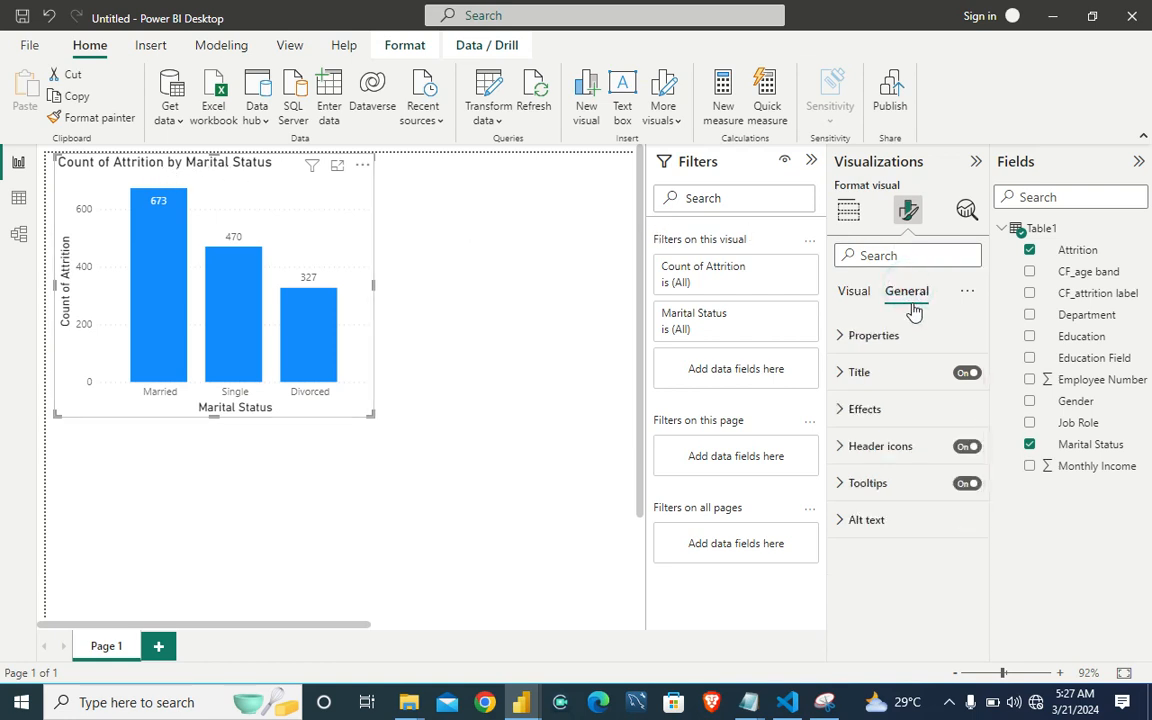
click(847, 375)
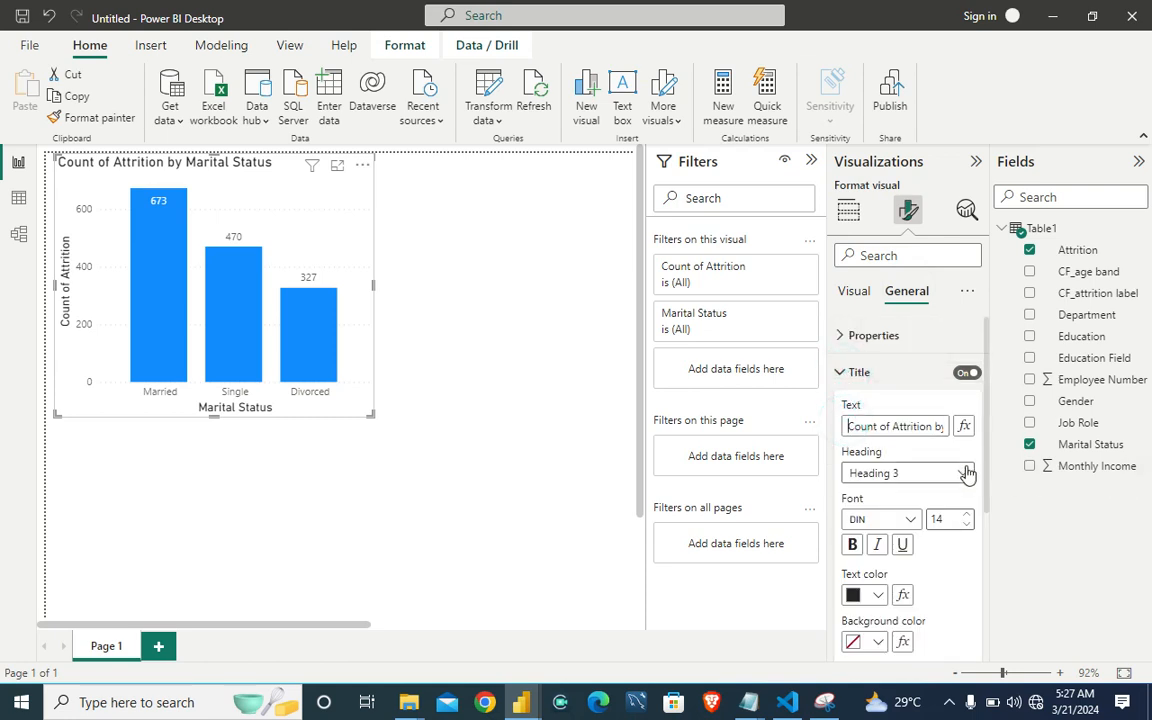
text(Objective )
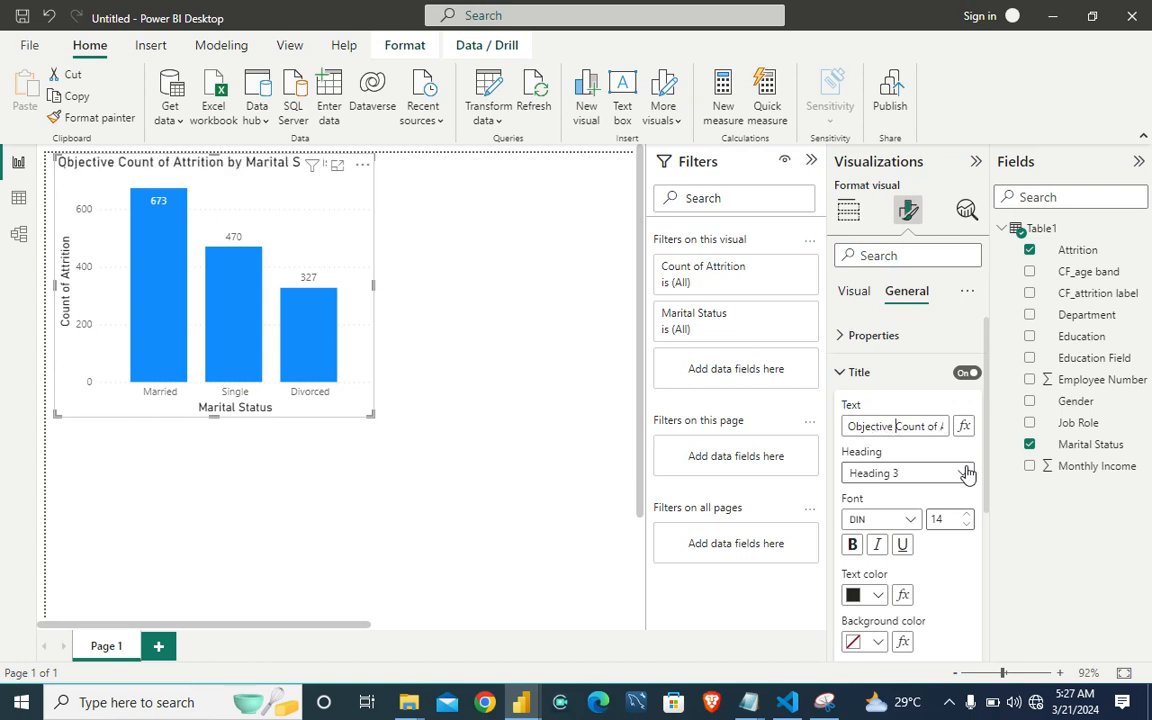
text(1)
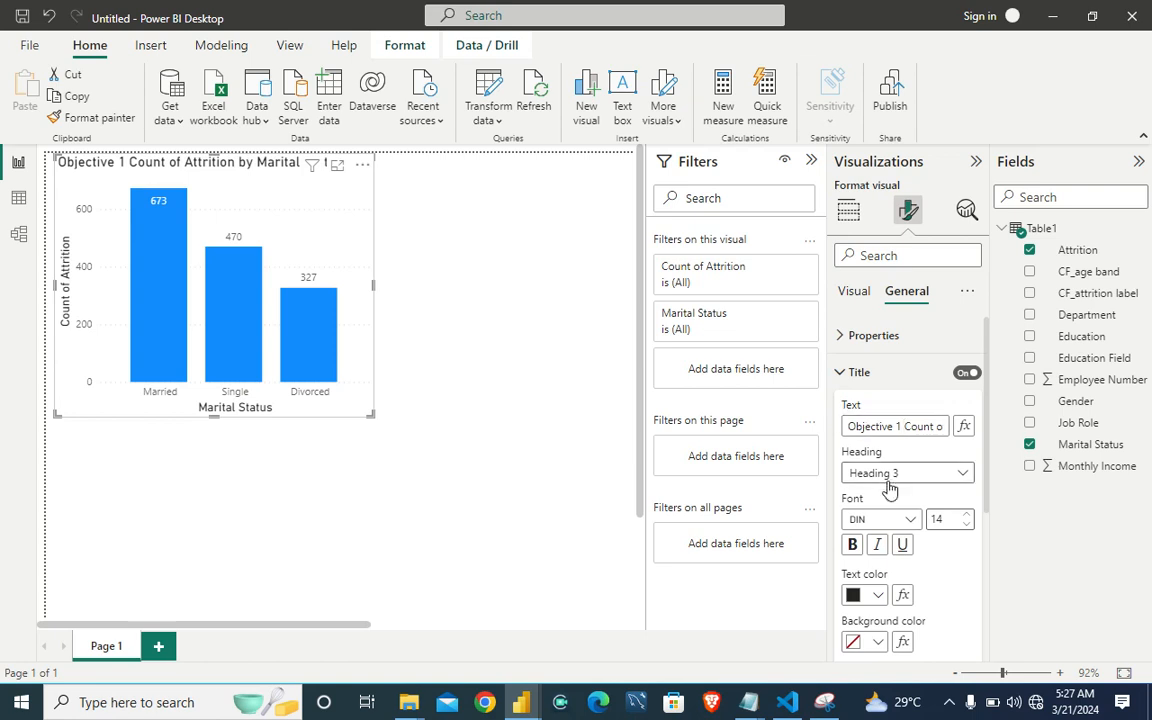
Step: Make the marital status chart's title bold and color its text blue
click(853, 546)
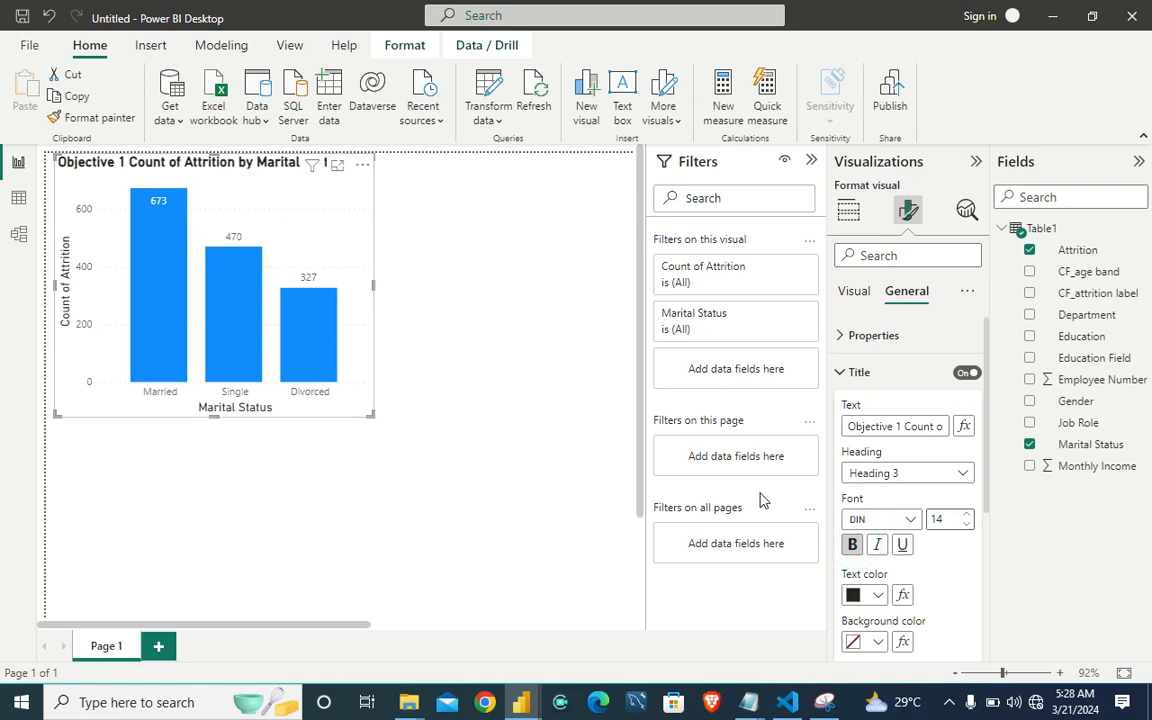
click(878, 596)
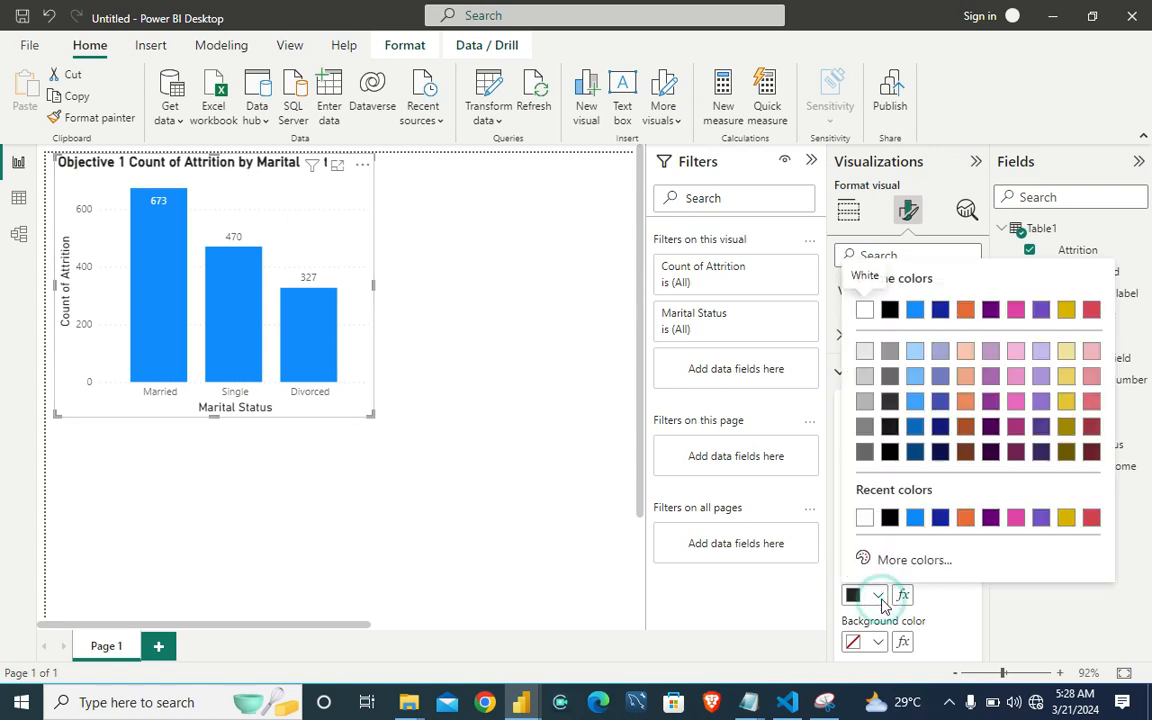
click(915, 520)
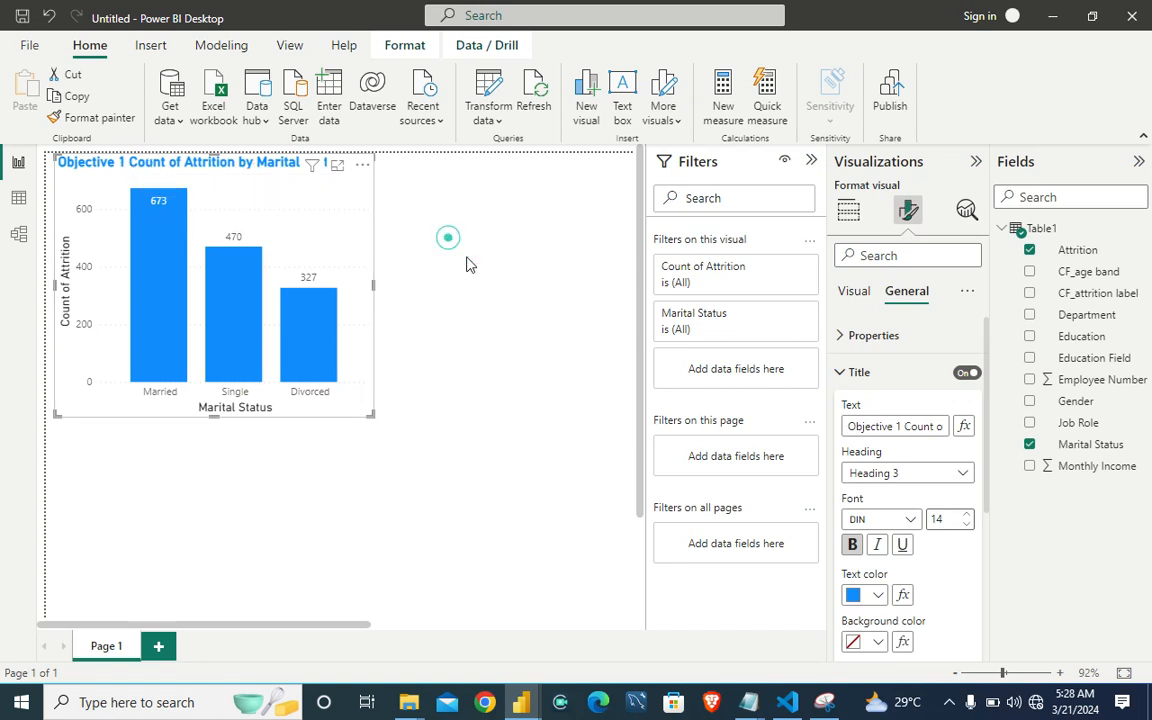
click(403, 214)
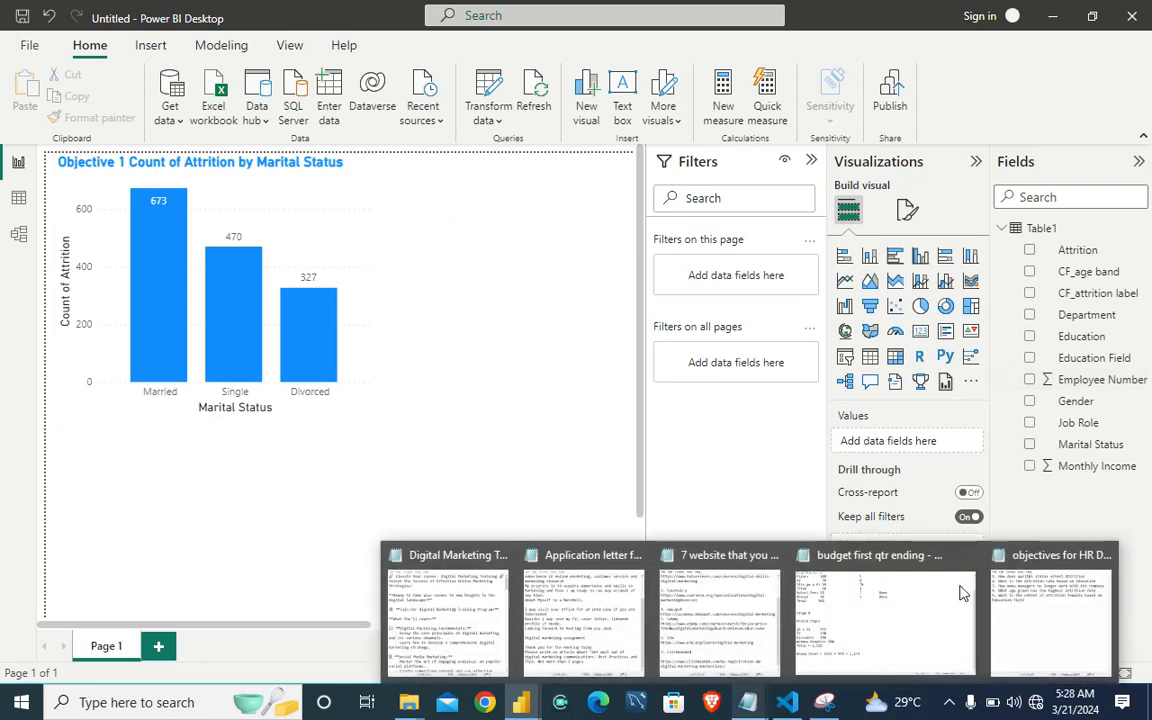
Step: Switch to the Notepad file with the HR data objectives, read the second objective and return to the Power BI report
mouse_move(748, 697)
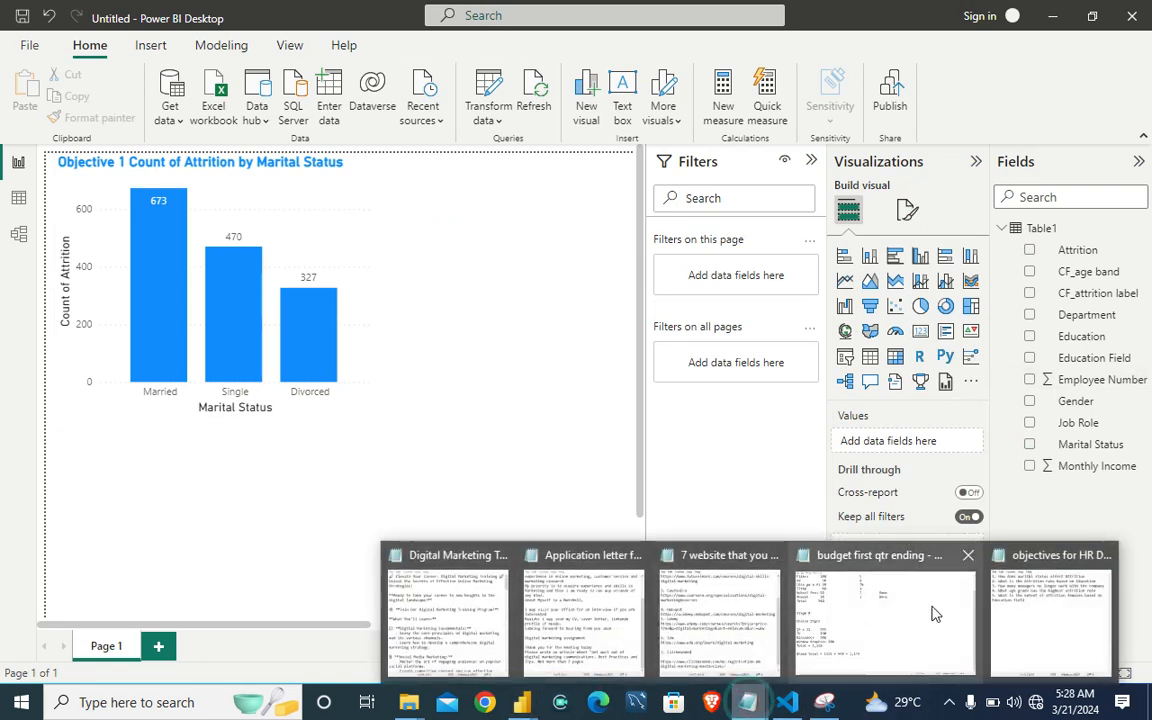
click(1023, 618)
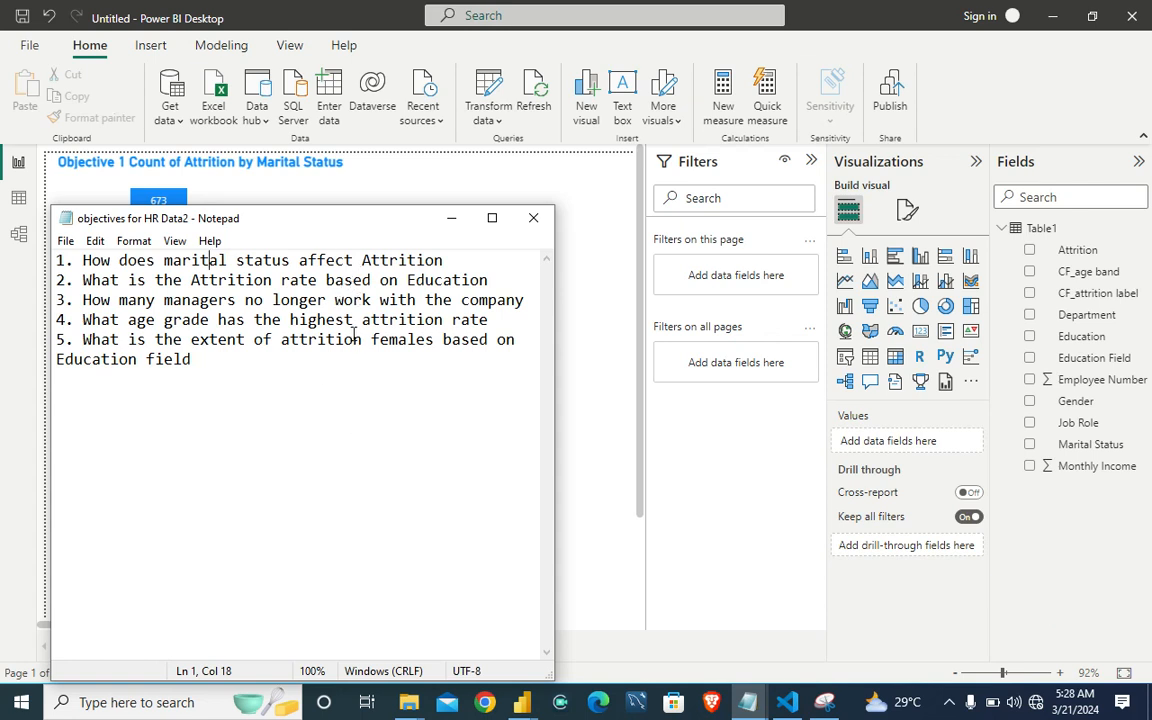
click(452, 226)
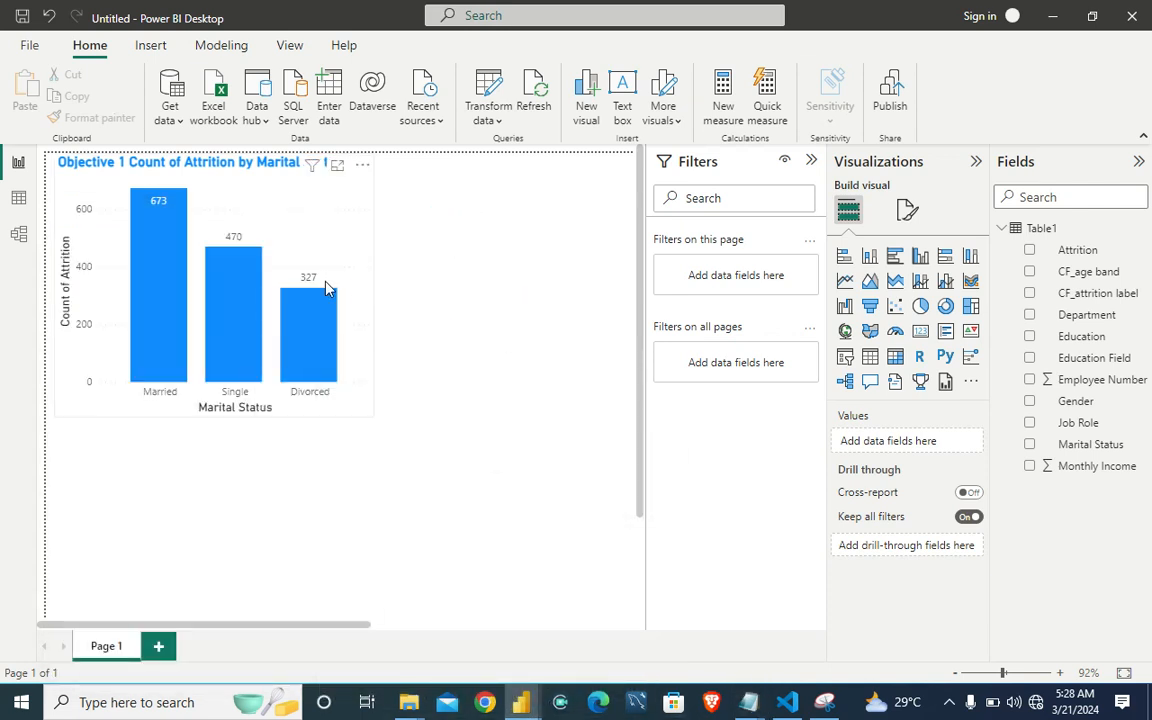
Step: Try the marital status visual as a pie chart and return it to a stacked column chart
click(325, 289)
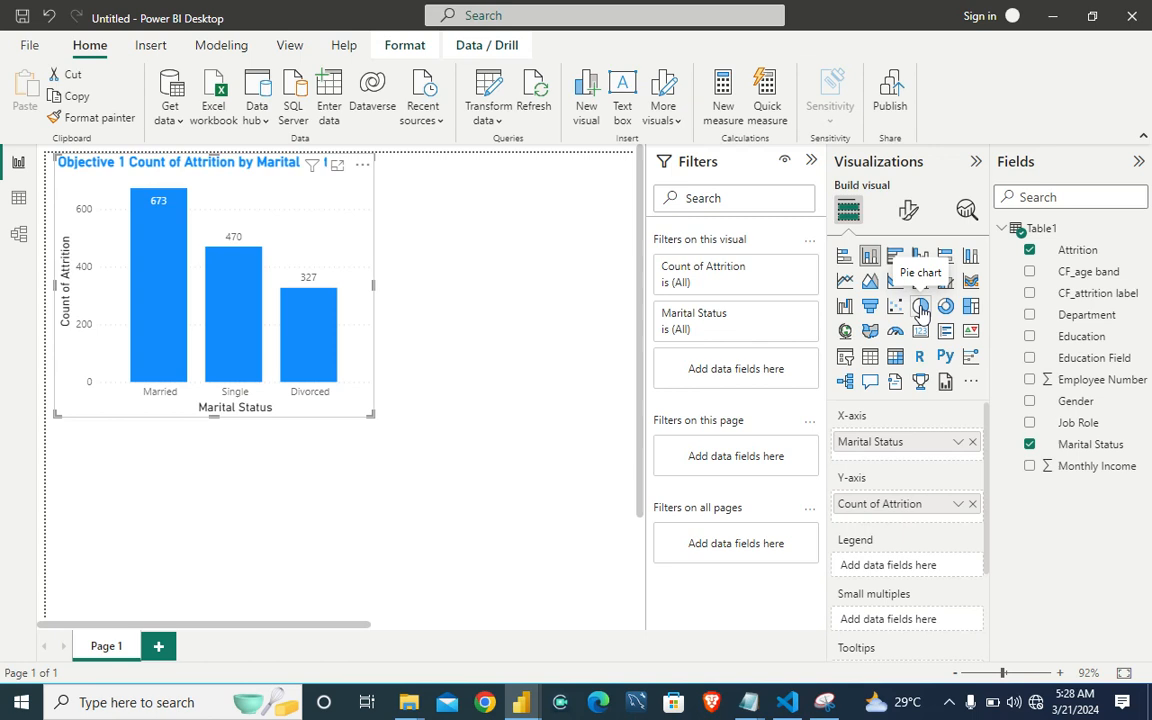
click(921, 309)
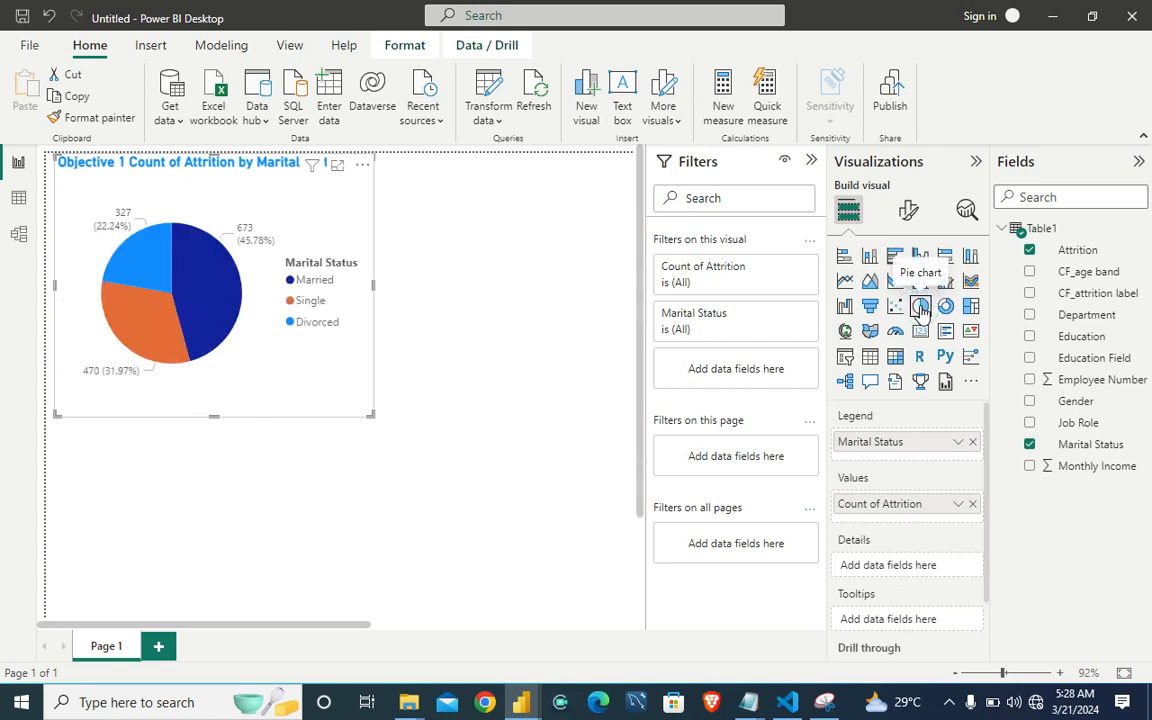
click(870, 258)
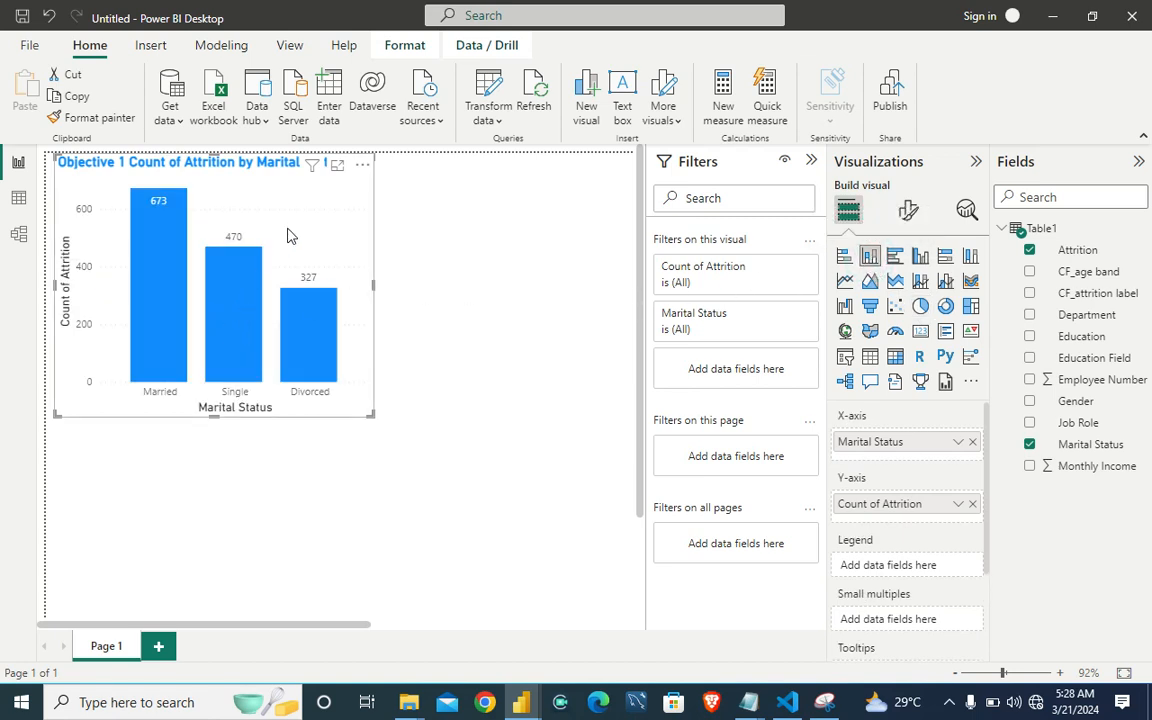
click(509, 229)
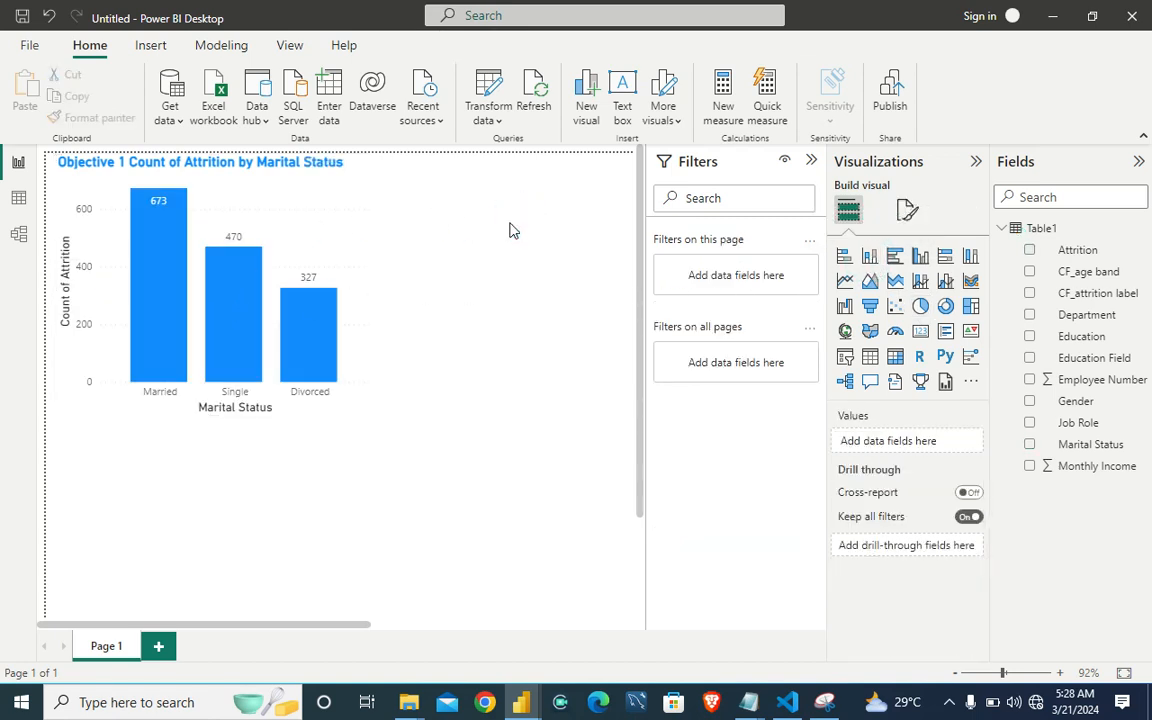
Step: Add an empty clustered bar chart and place it beside the marital status chart, aligned with the page's upper edge
click(895, 256)
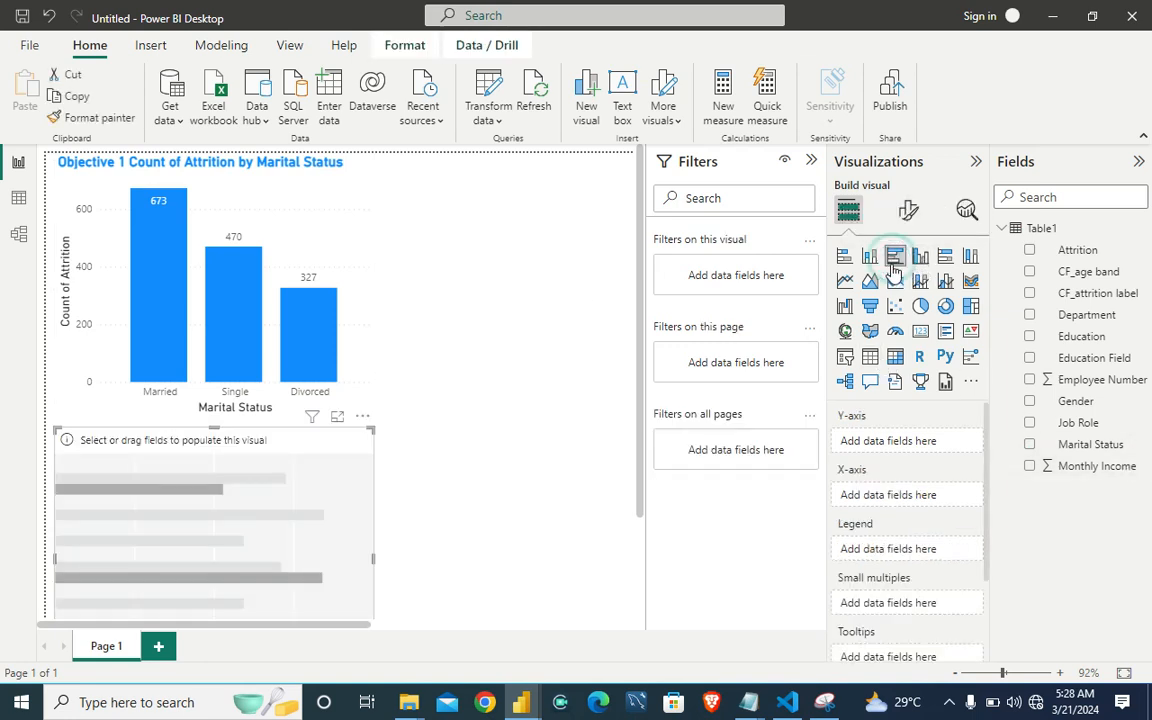
drag(301, 483, 547, 282)
drag(576, 362, 621, 340)
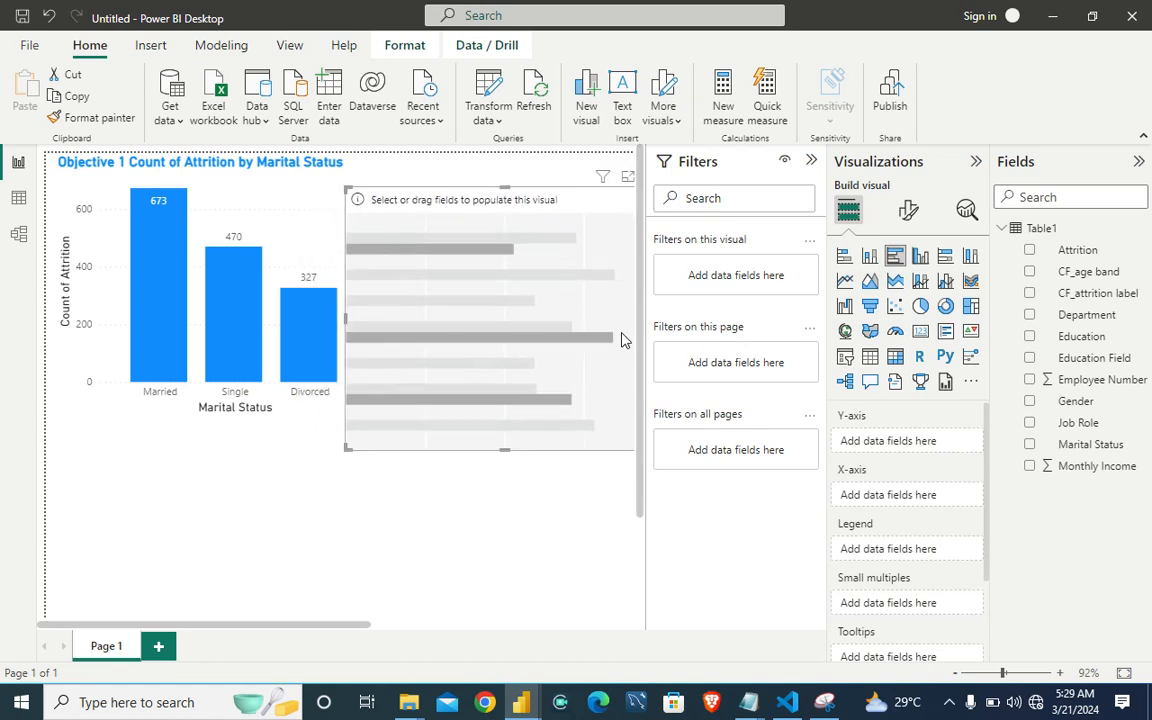
drag(337, 624, 396, 634)
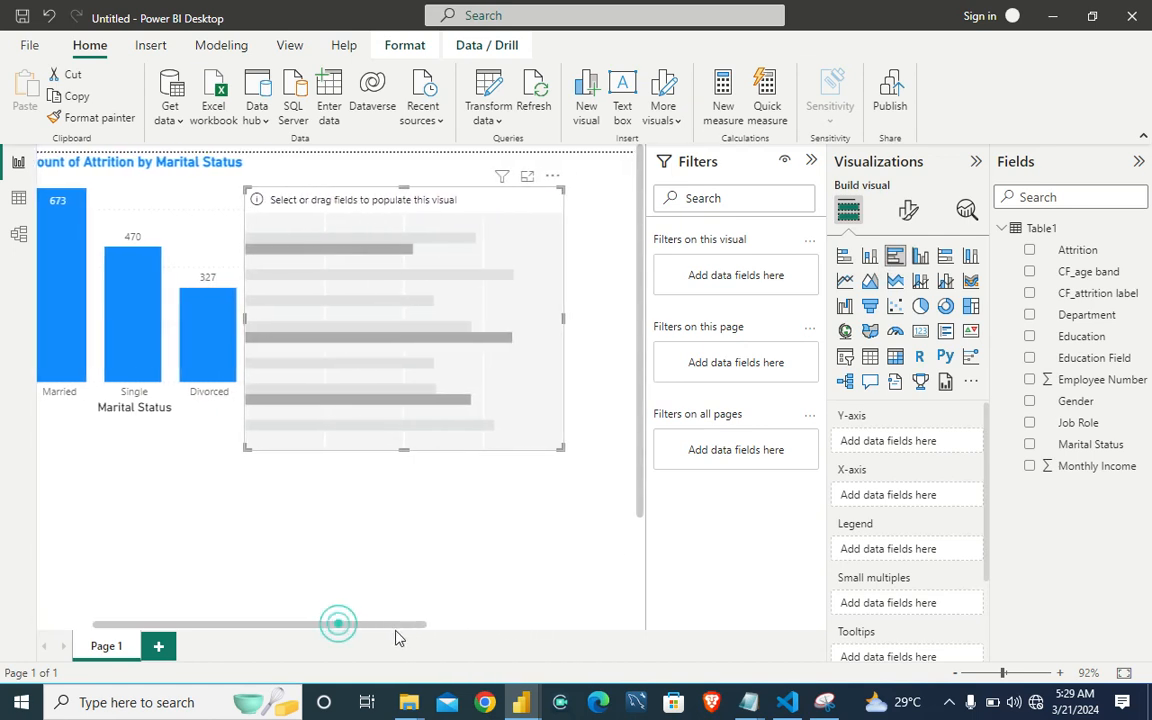
drag(386, 290, 455, 266)
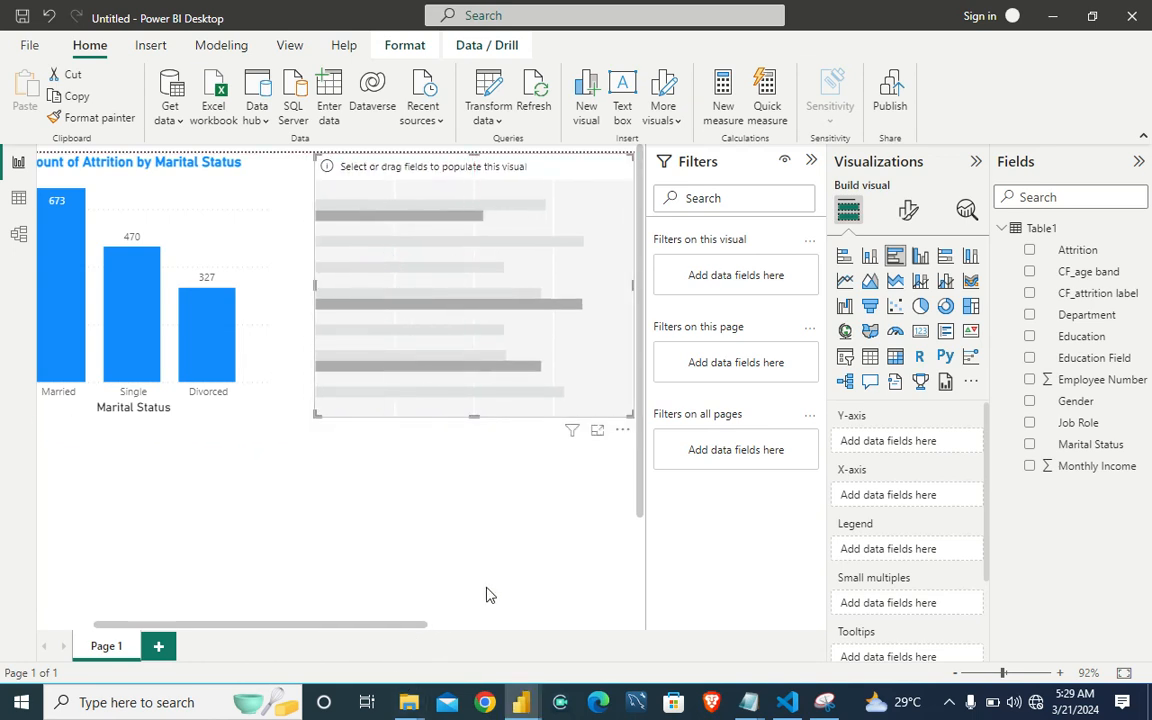
Step: Check the second objective in the notes and set the bar chart to Education on the Y-axis and count of Attrition on the X-axis
mouse_move(752, 708)
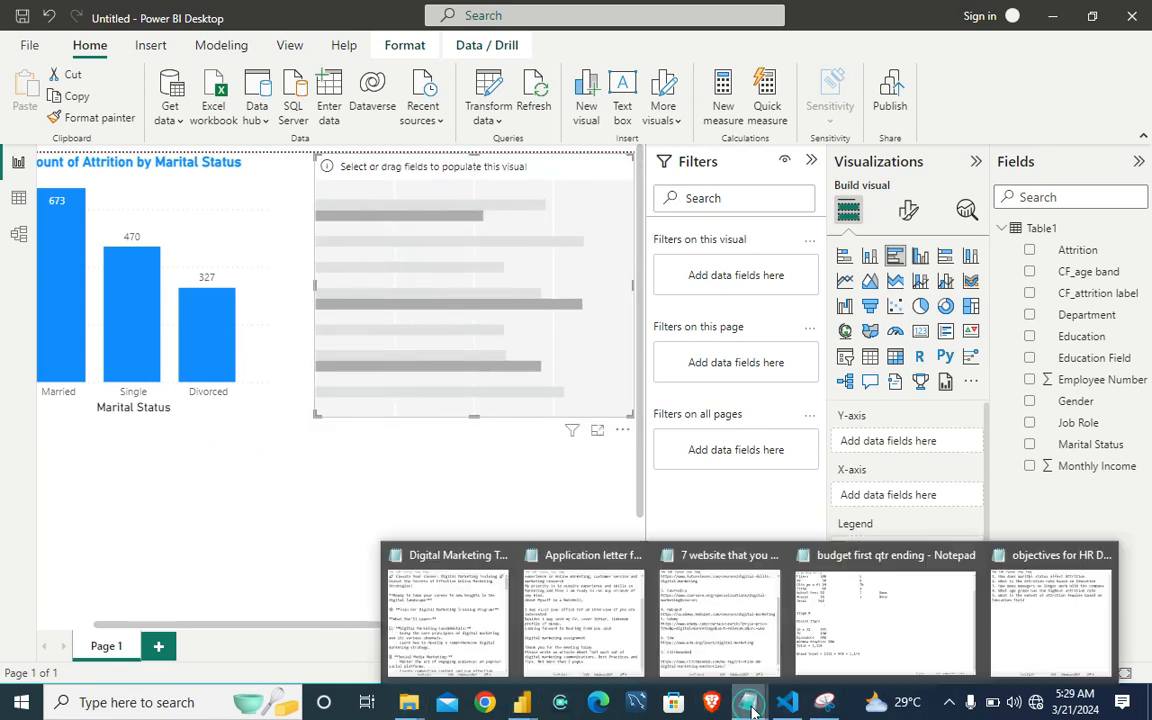
click(1046, 592)
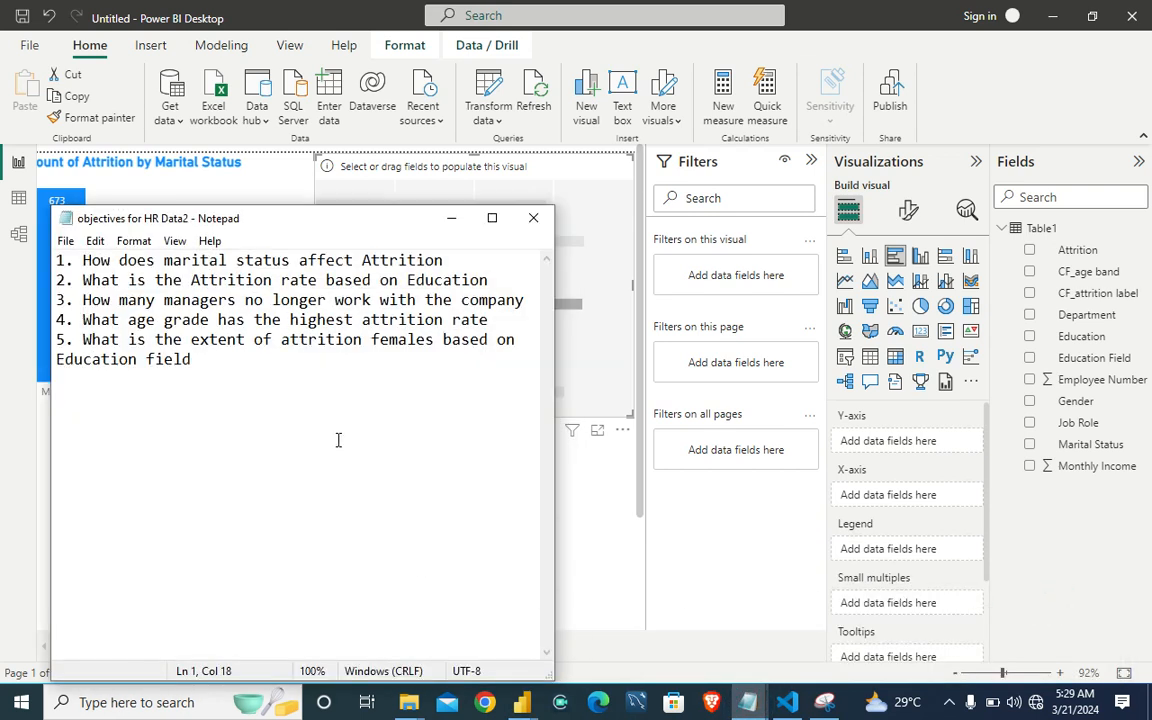
click(451, 221)
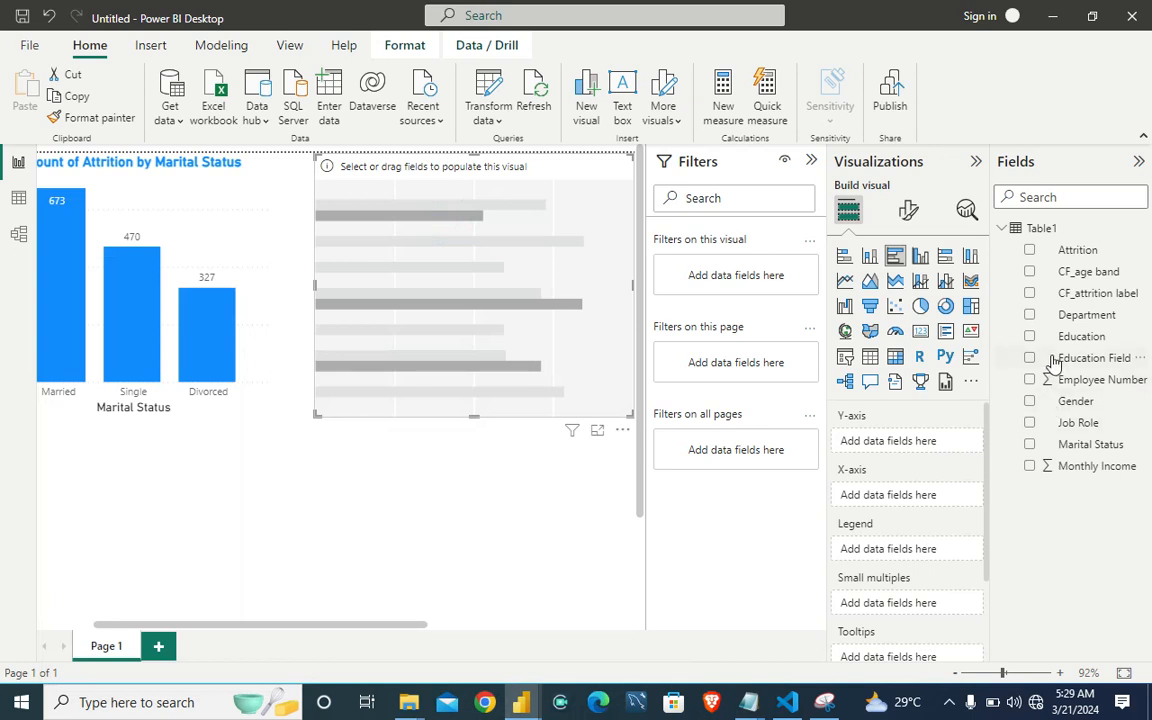
click(1030, 251)
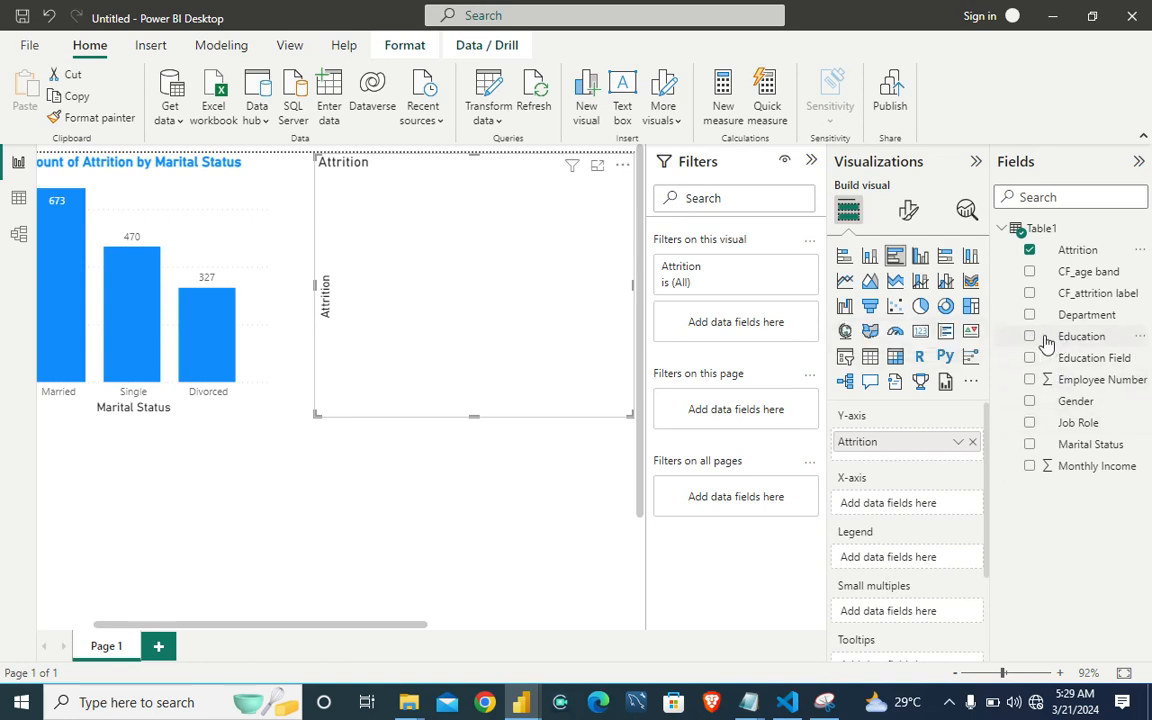
drag(1085, 337, 938, 520)
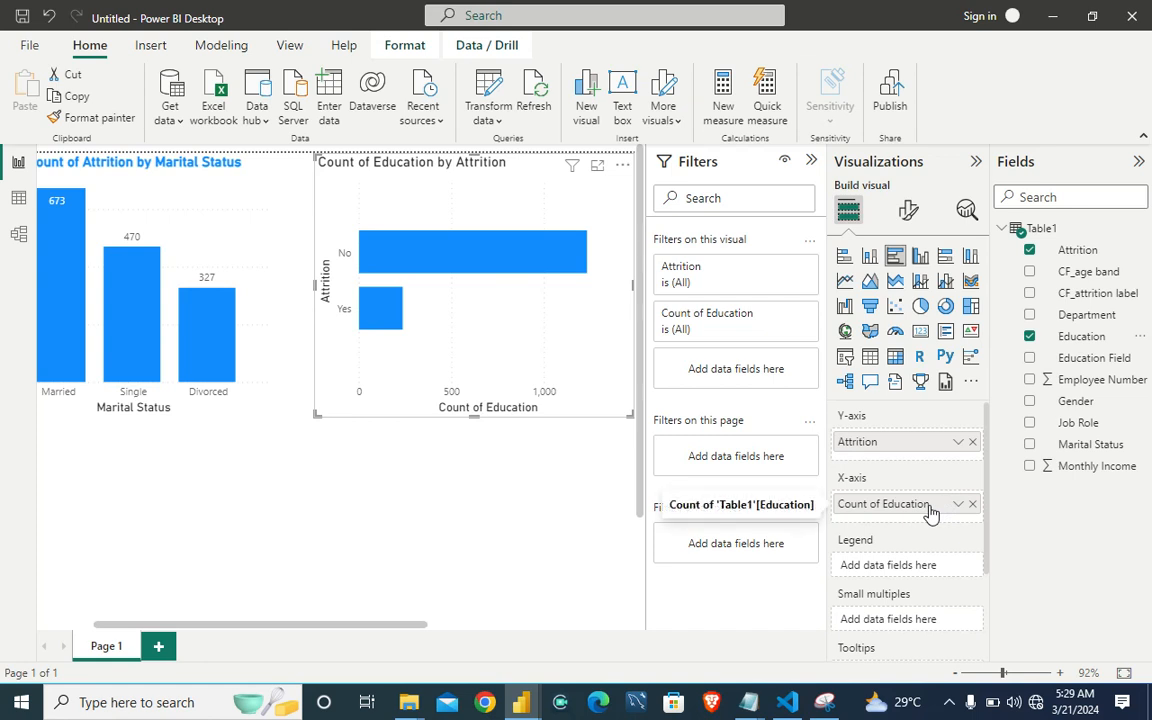
drag(930, 513, 926, 446)
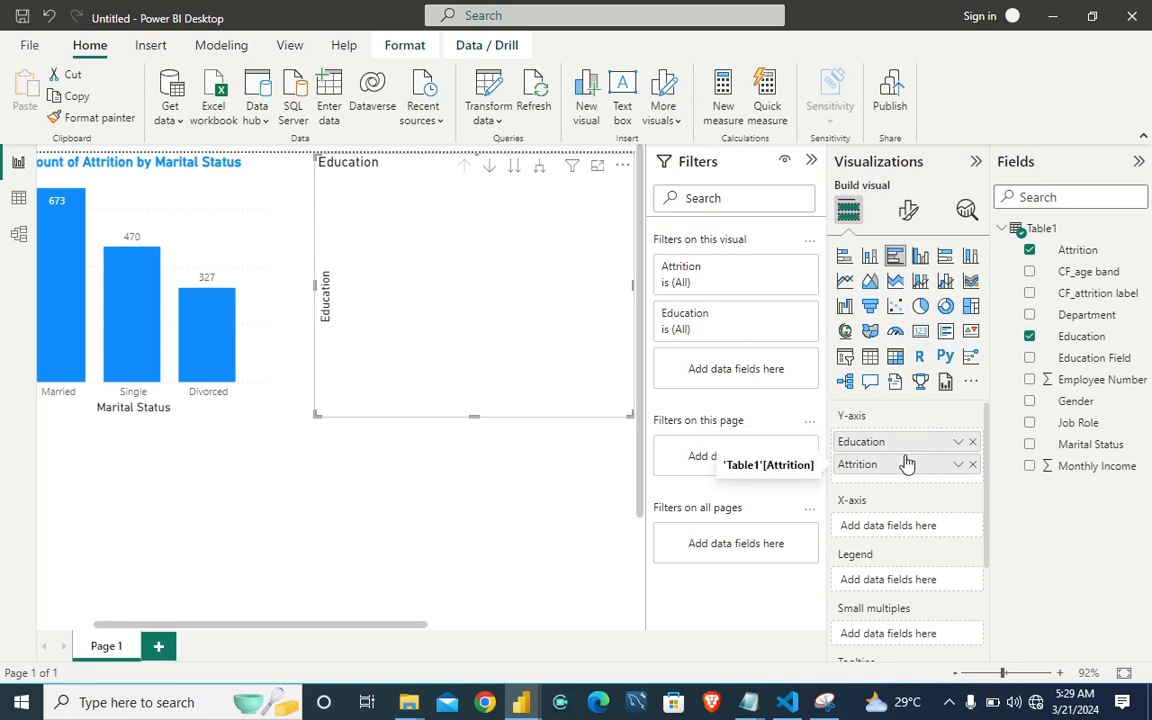
drag(906, 463, 907, 523)
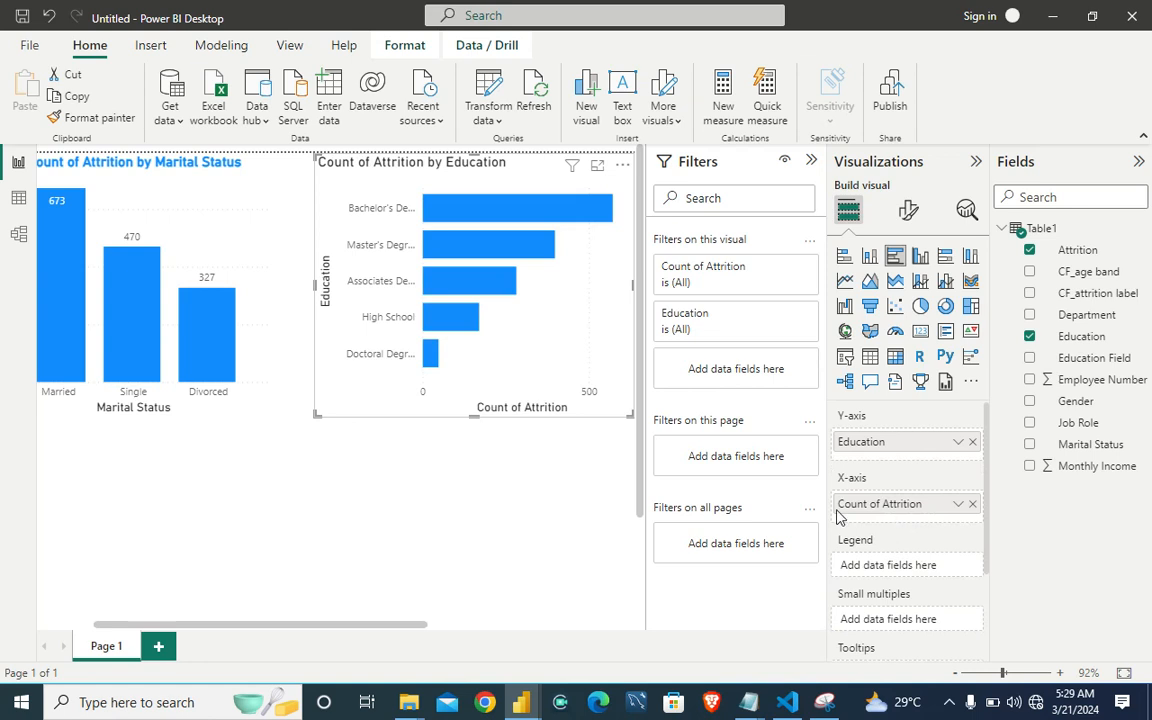
Step: Widen the education bar chart so its category names fit and turn on its data labels
drag(315, 412, 282, 426)
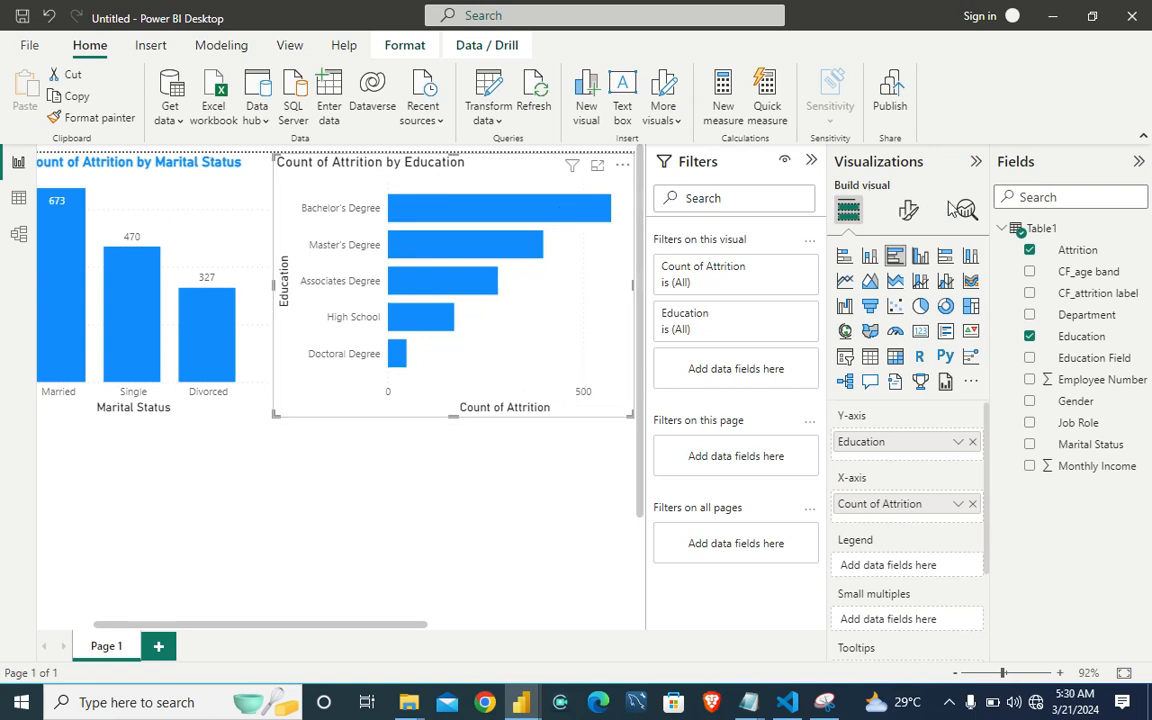
click(906, 211)
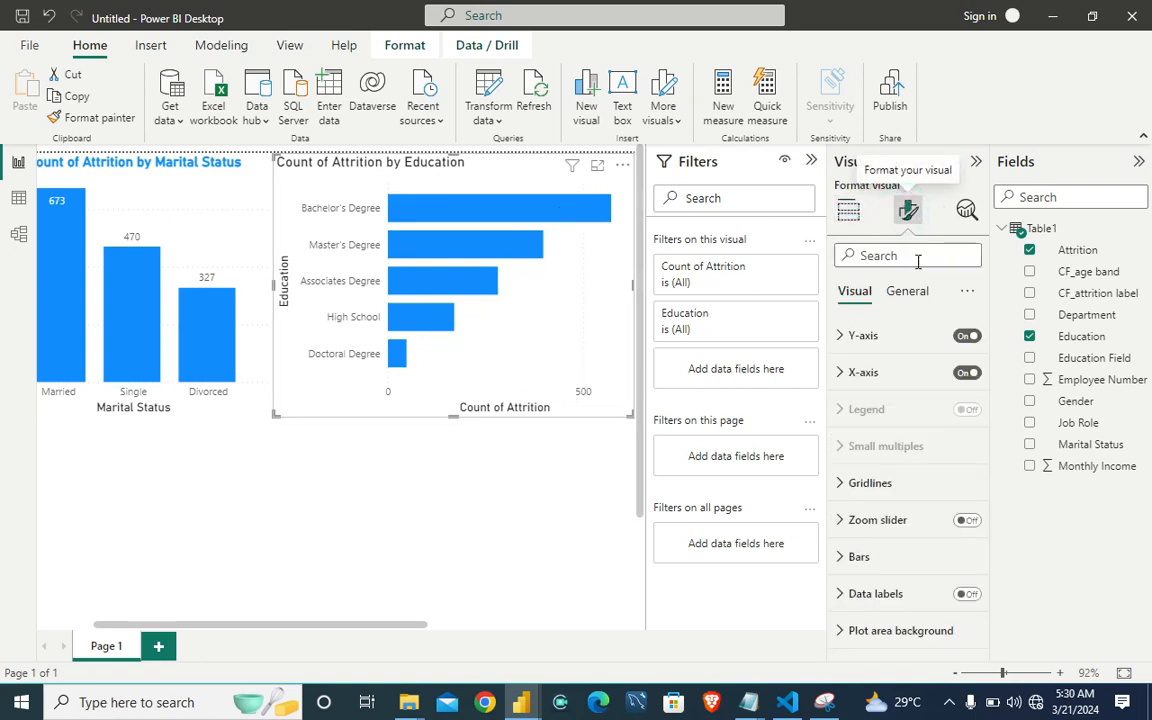
click(970, 594)
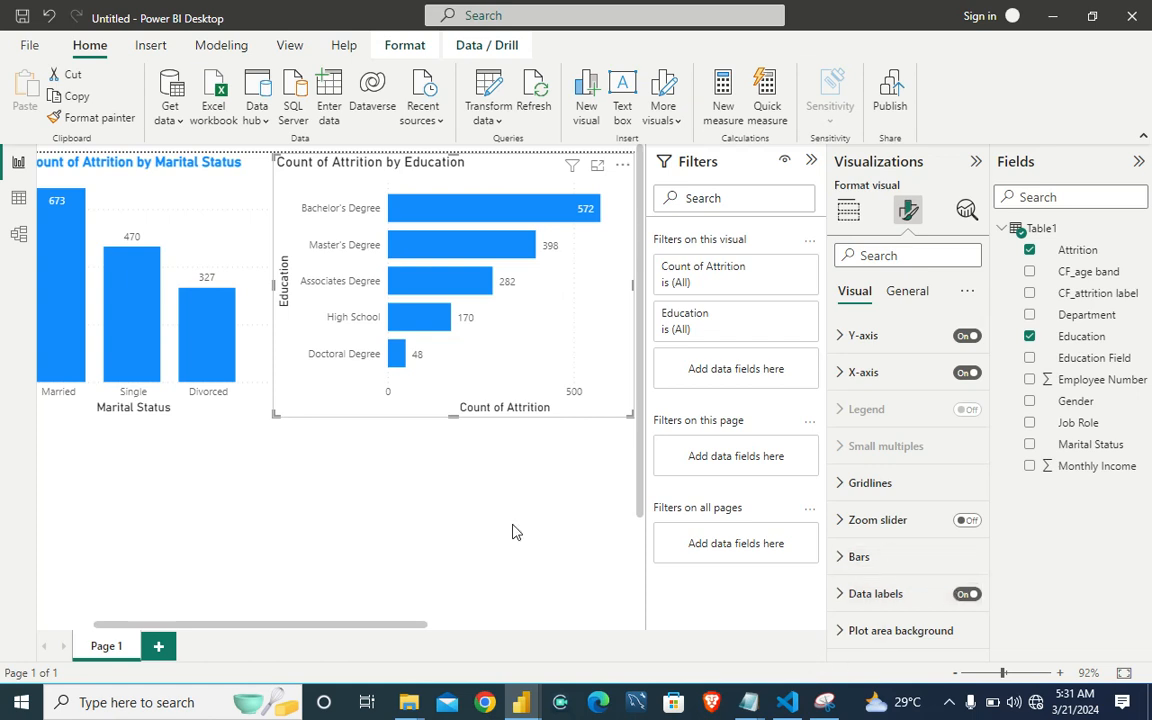
click(295, 484)
Step: Add an empty stacked column chart below the marital status chart, checking the third objective about managers in the notes
drag(390, 625, 236, 620)
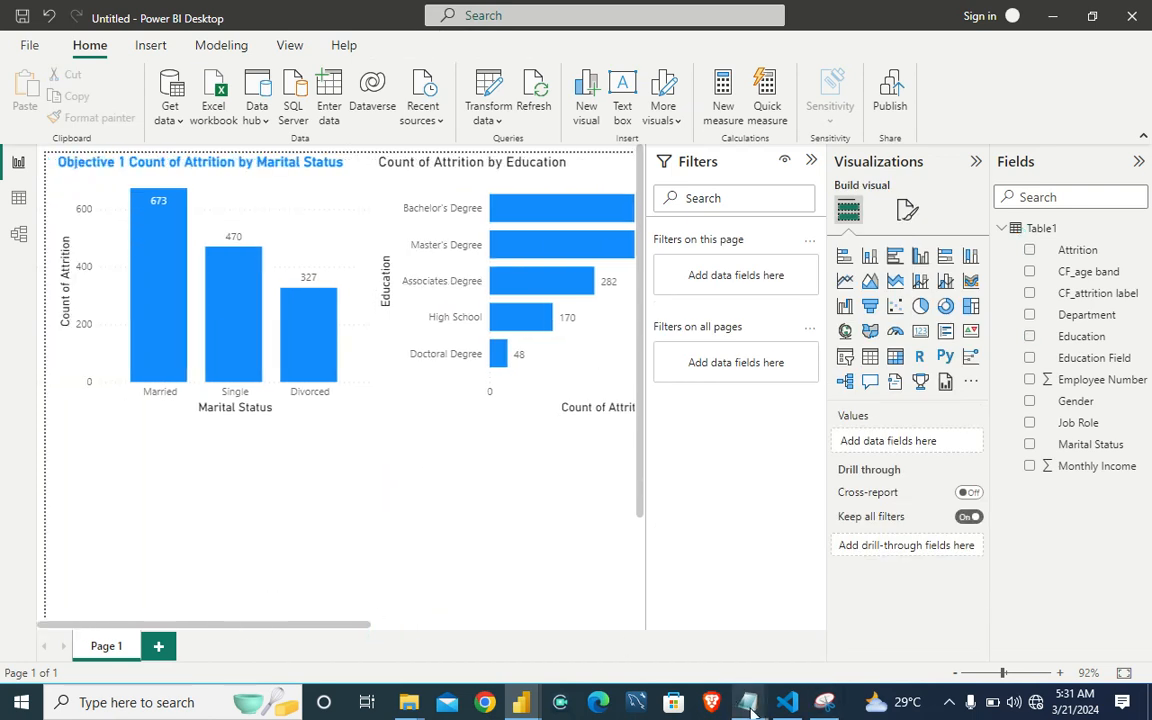
mouse_move(758, 708)
click(1085, 590)
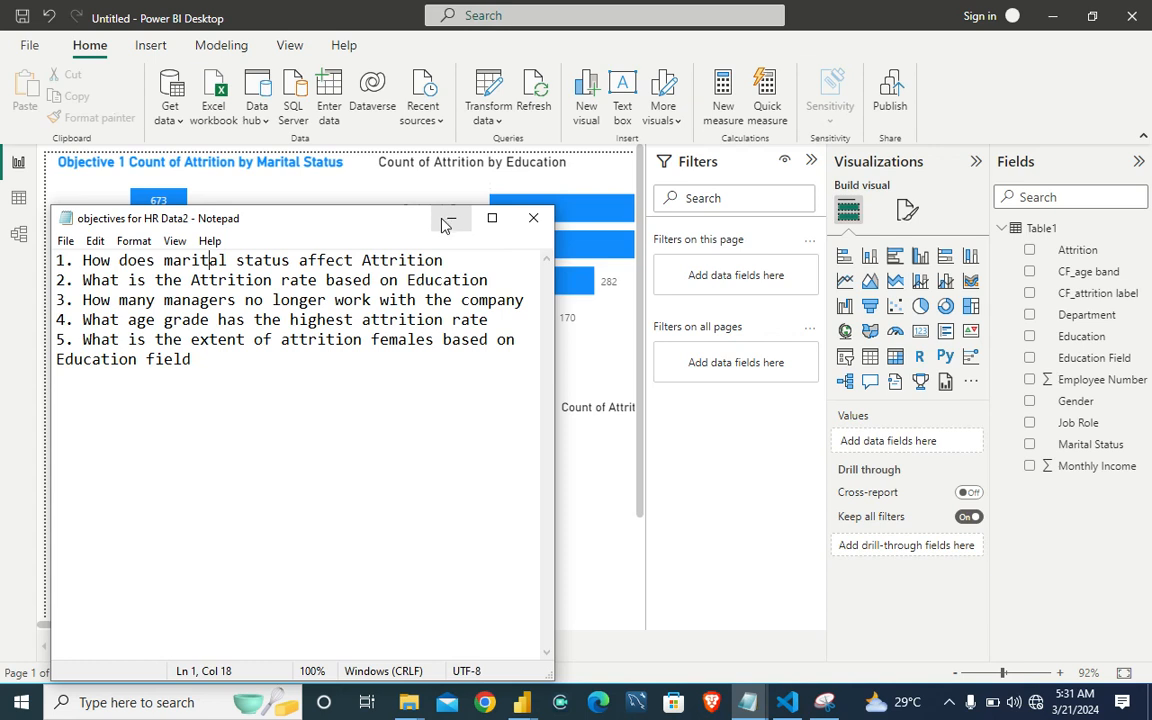
click(446, 224)
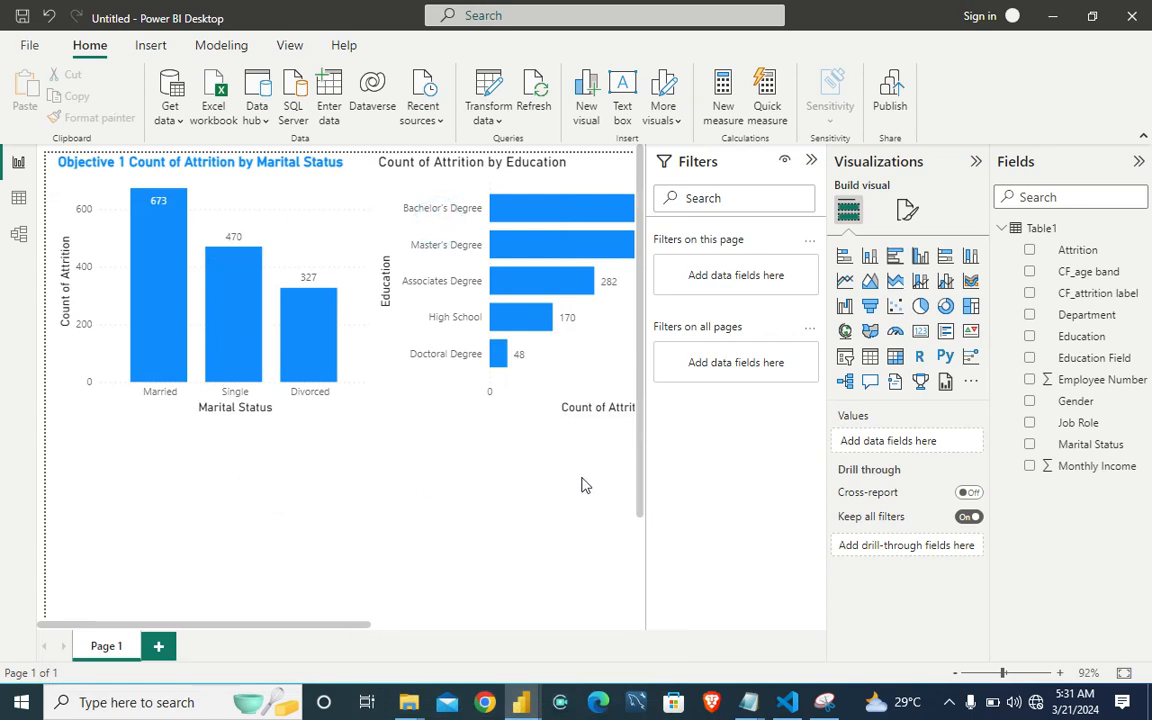
click(870, 257)
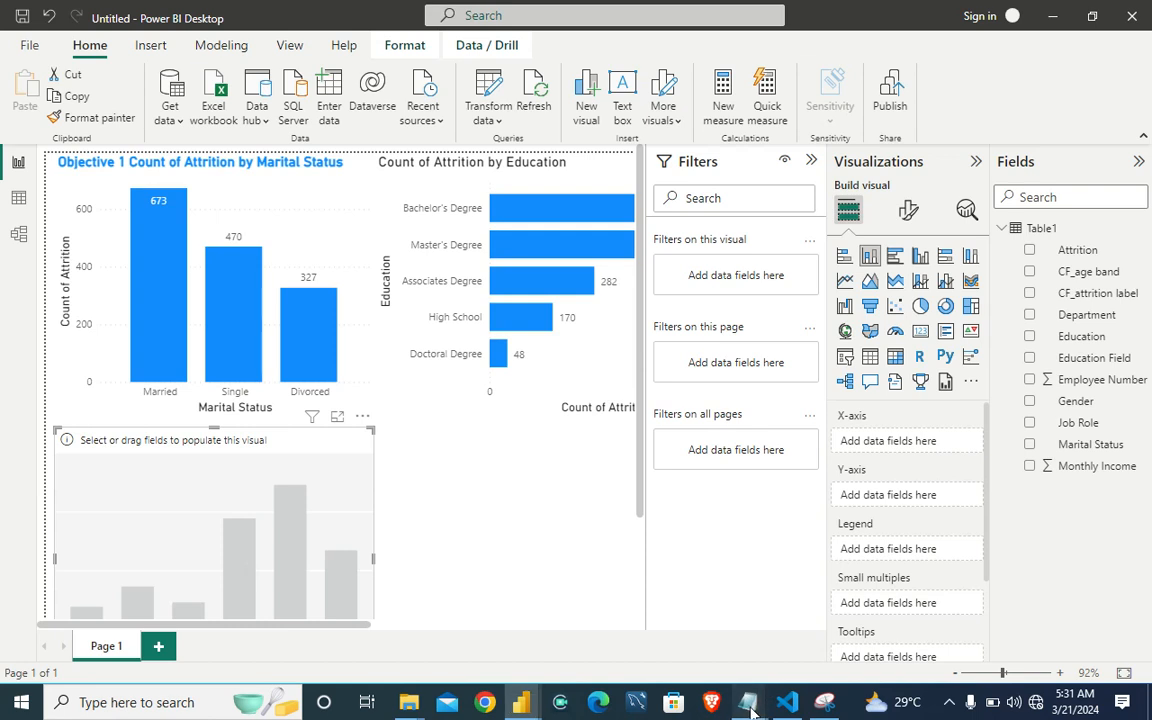
click(1060, 640)
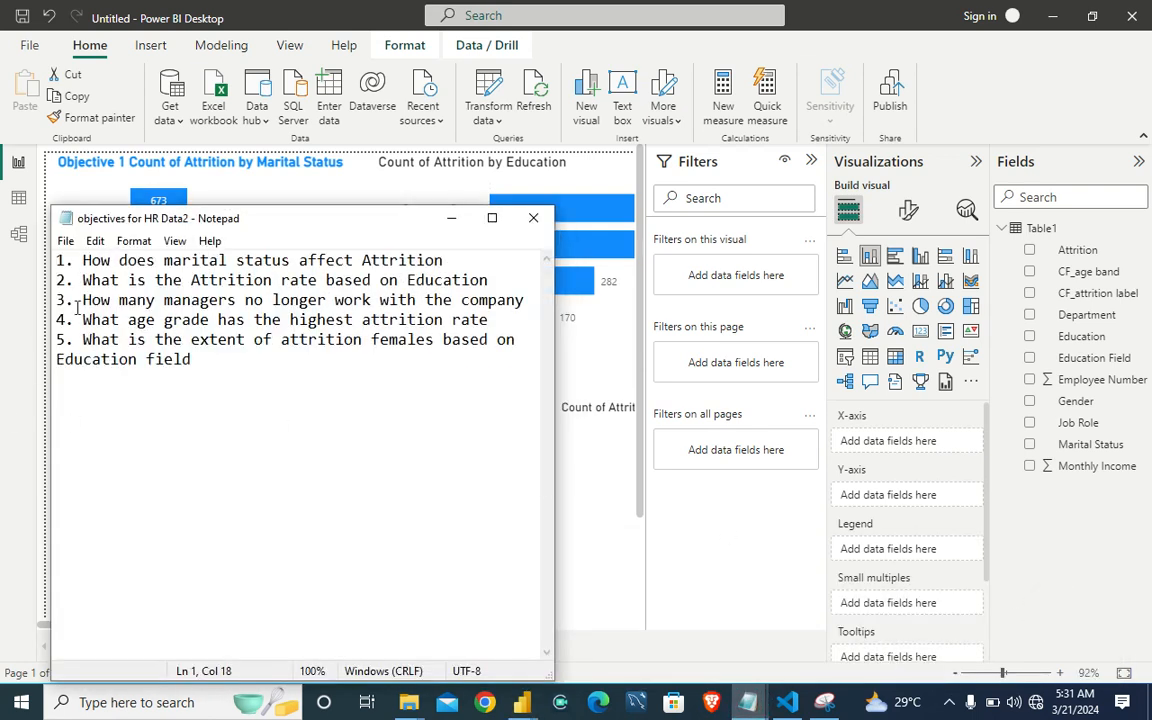
click(450, 226)
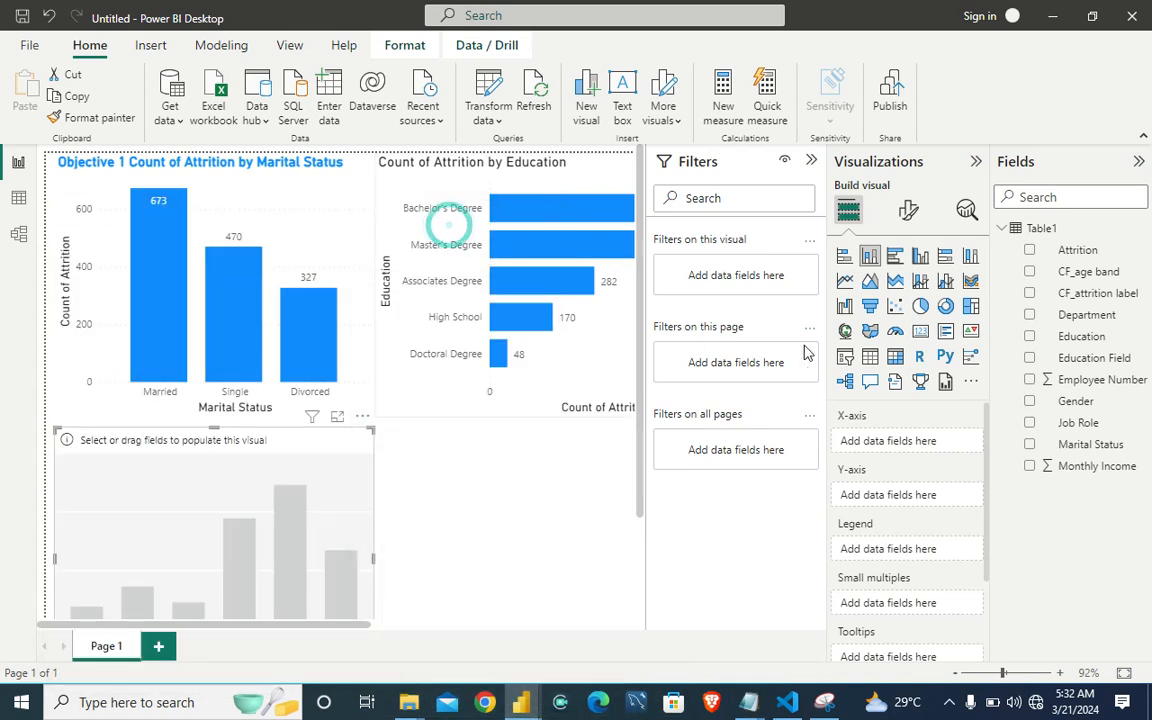
Step: Set the empty column chart to Job Role on the X-axis and count of Attrition on the Y-axis, and enlarge it to fit the role names
click(1031, 423)
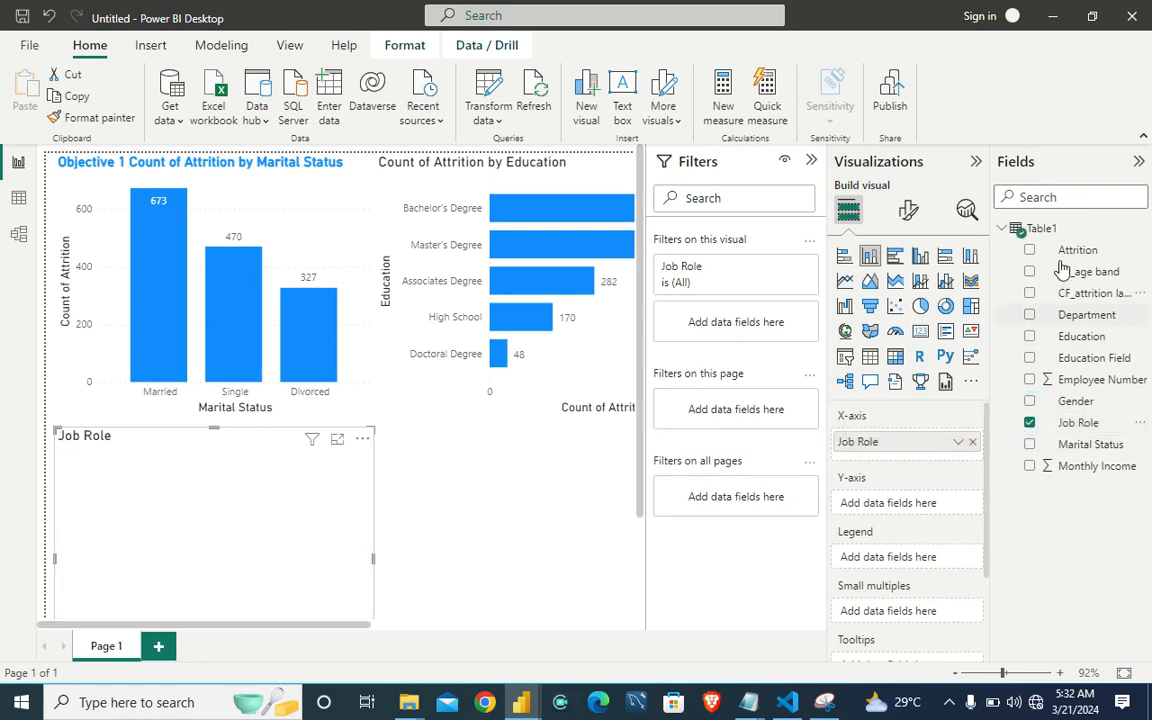
click(1032, 251)
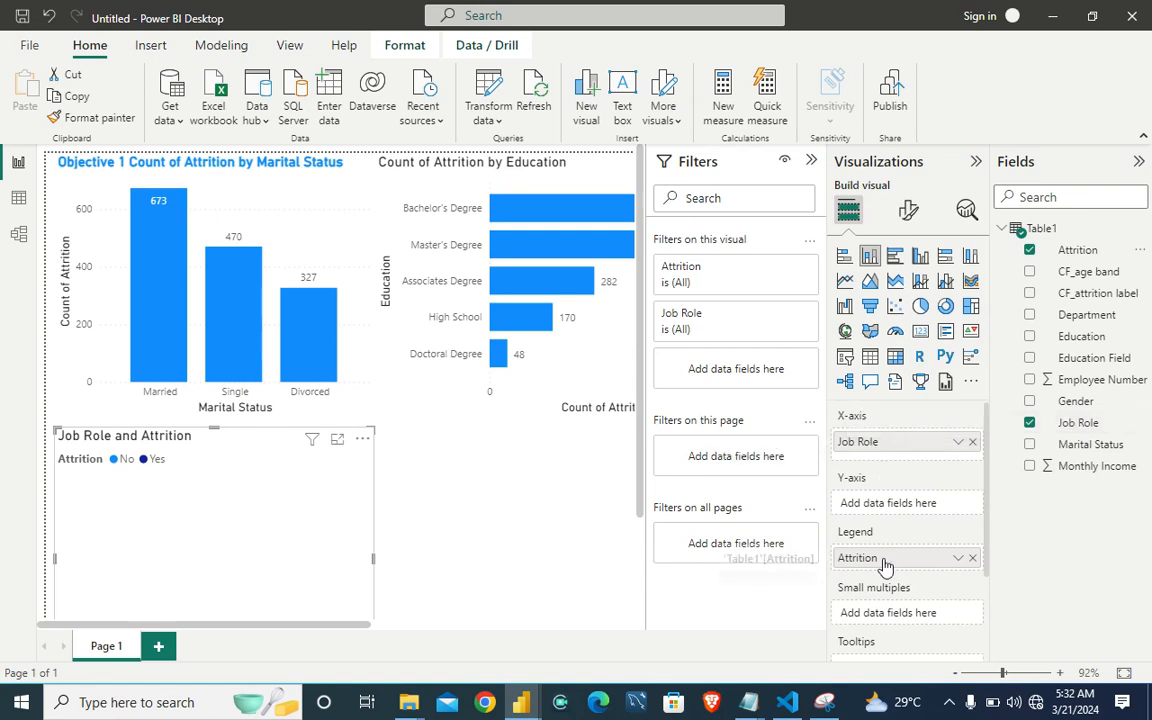
drag(885, 567, 905, 504)
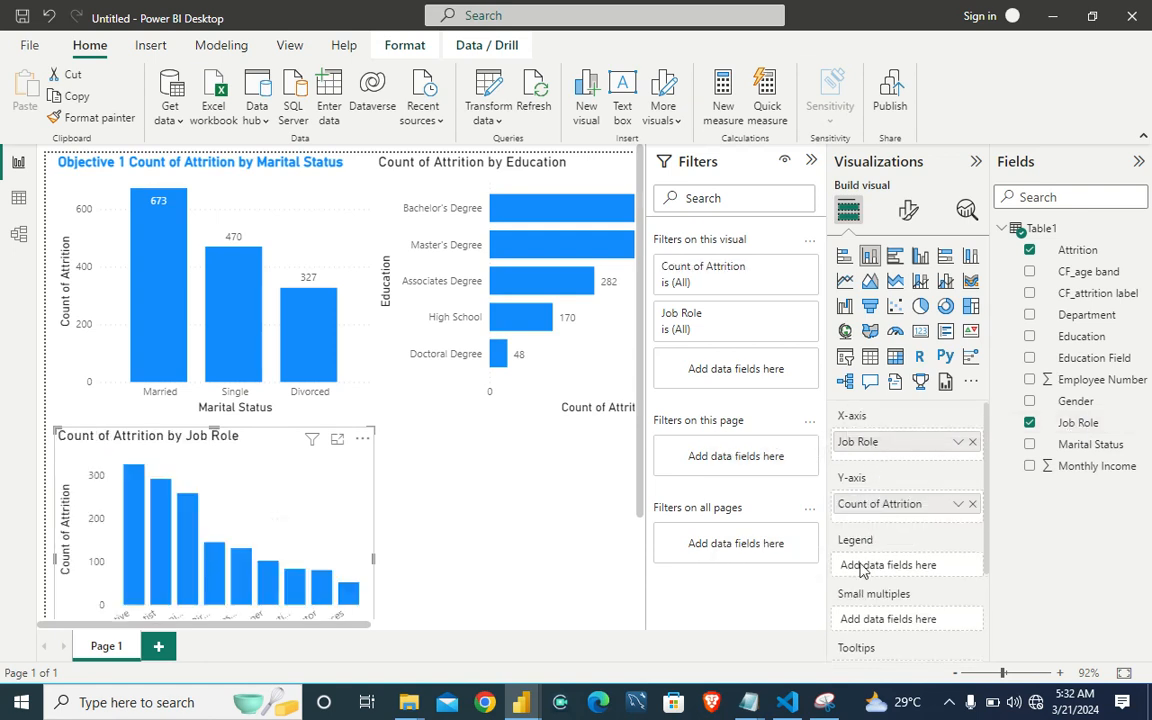
drag(641, 472, 645, 596)
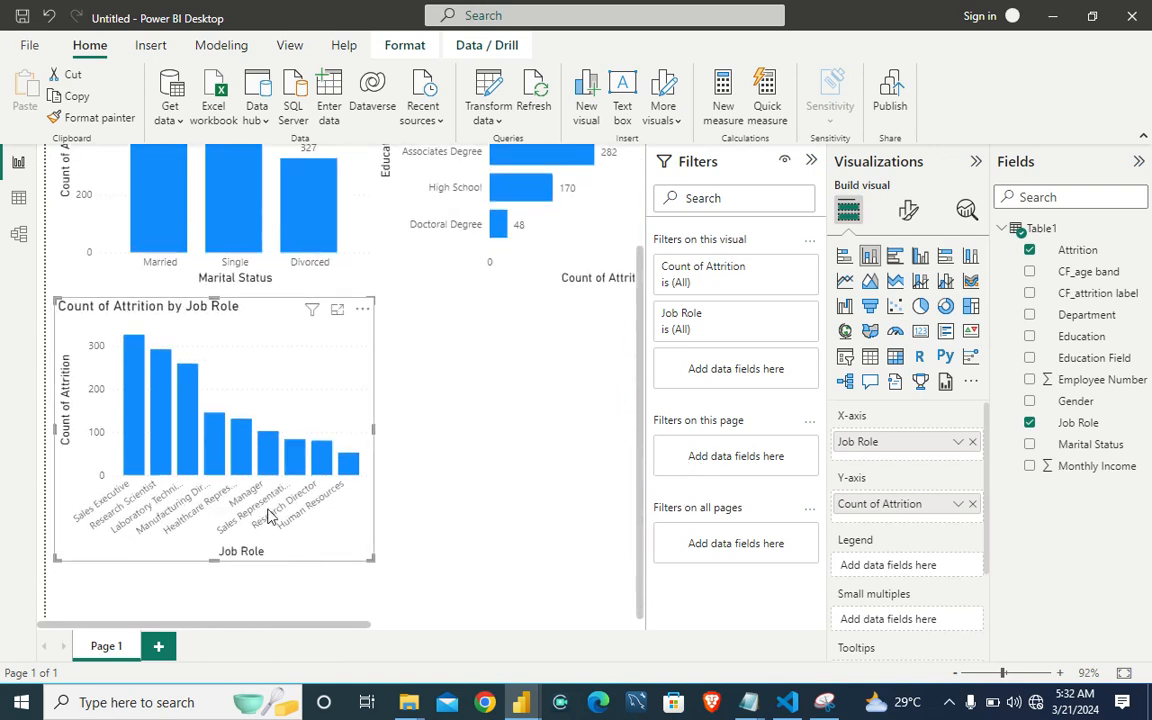
drag(370, 558, 508, 600)
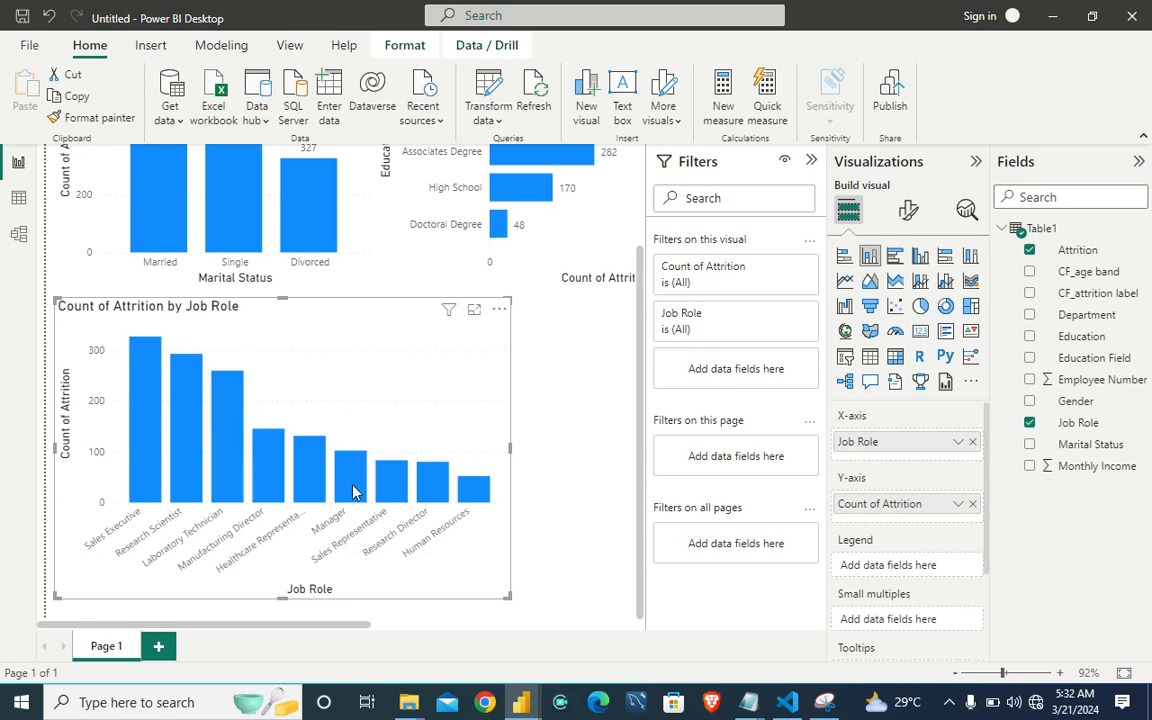
Step: Filter the job role column chart to show only Manager
mouse_move(353, 491)
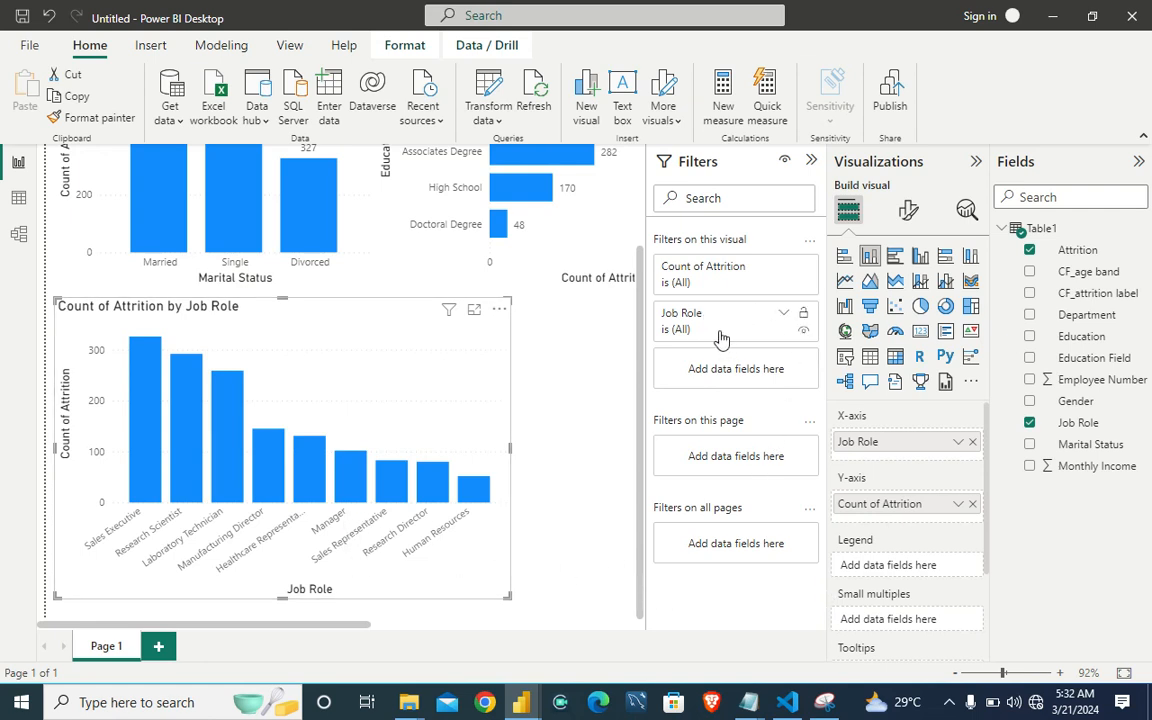
click(786, 316)
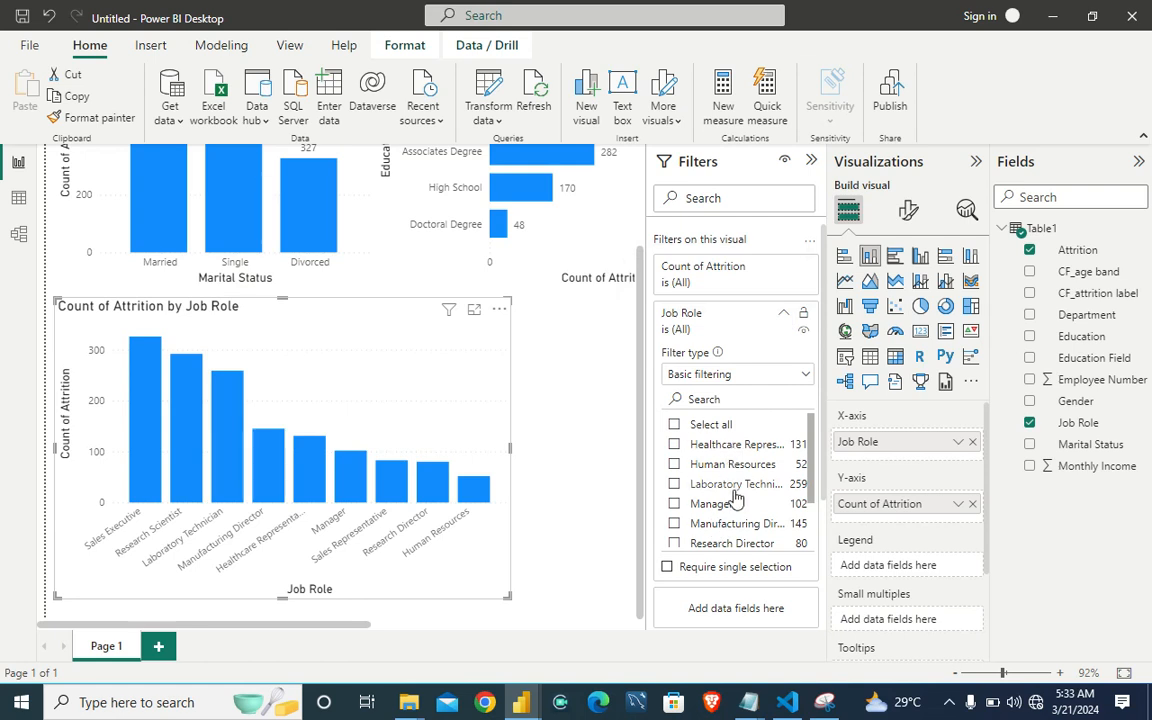
click(675, 505)
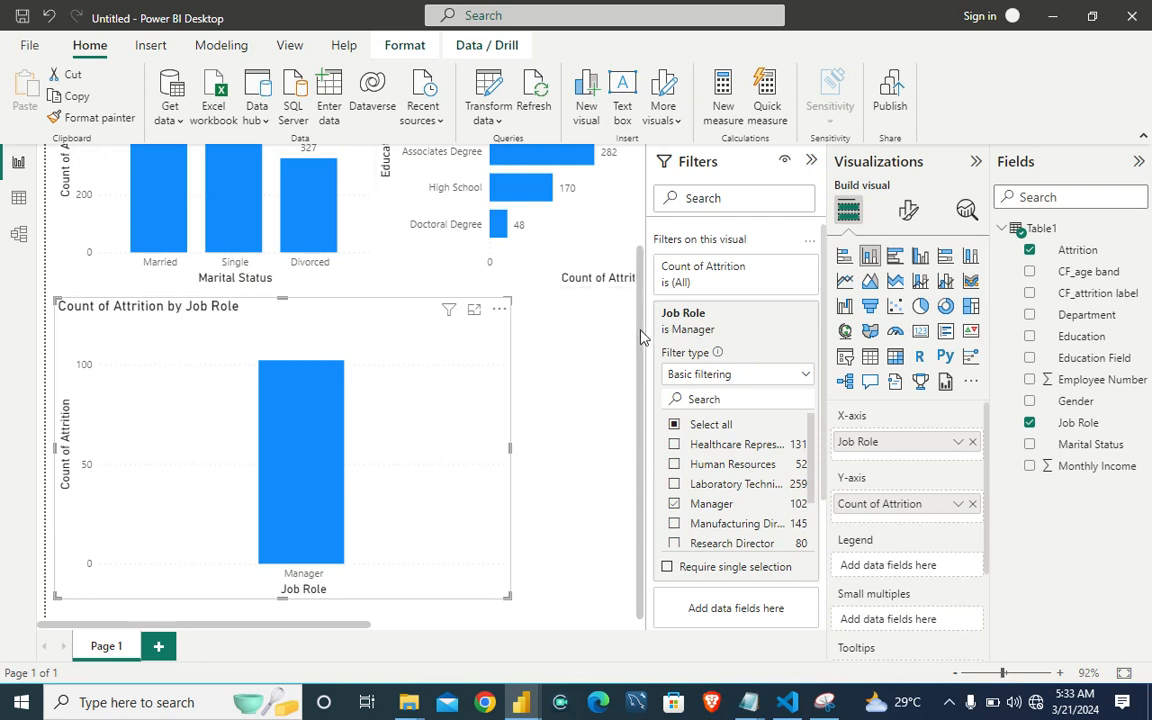
click(779, 265)
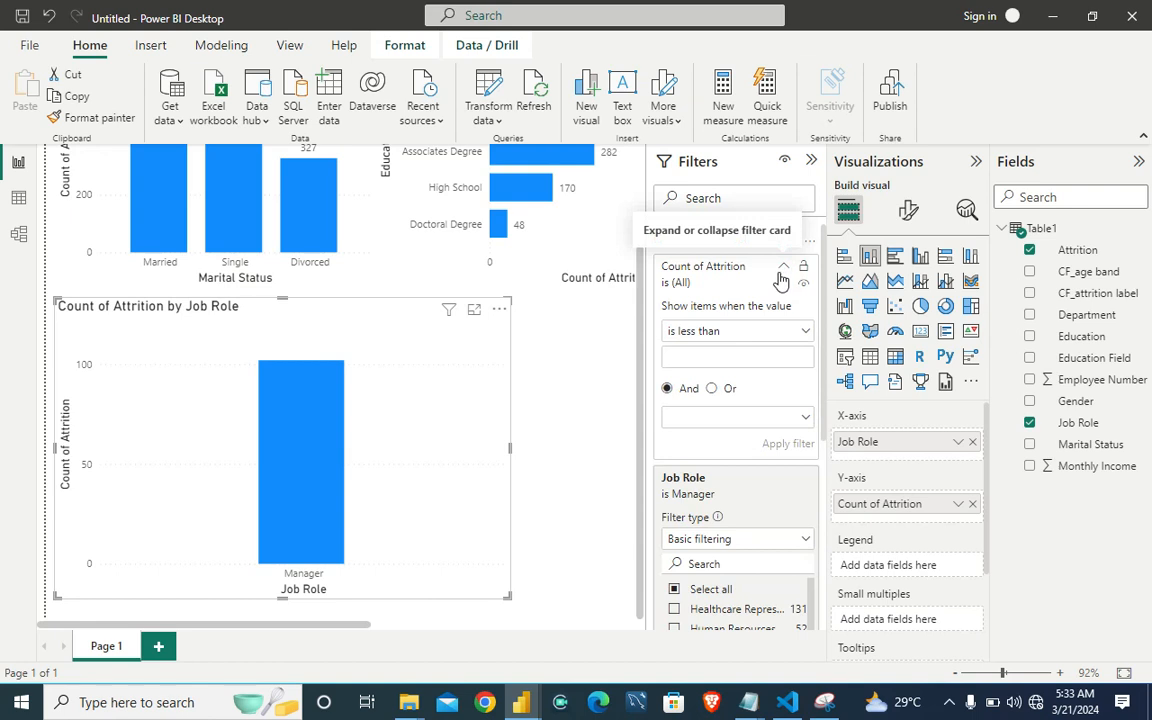
click(618, 323)
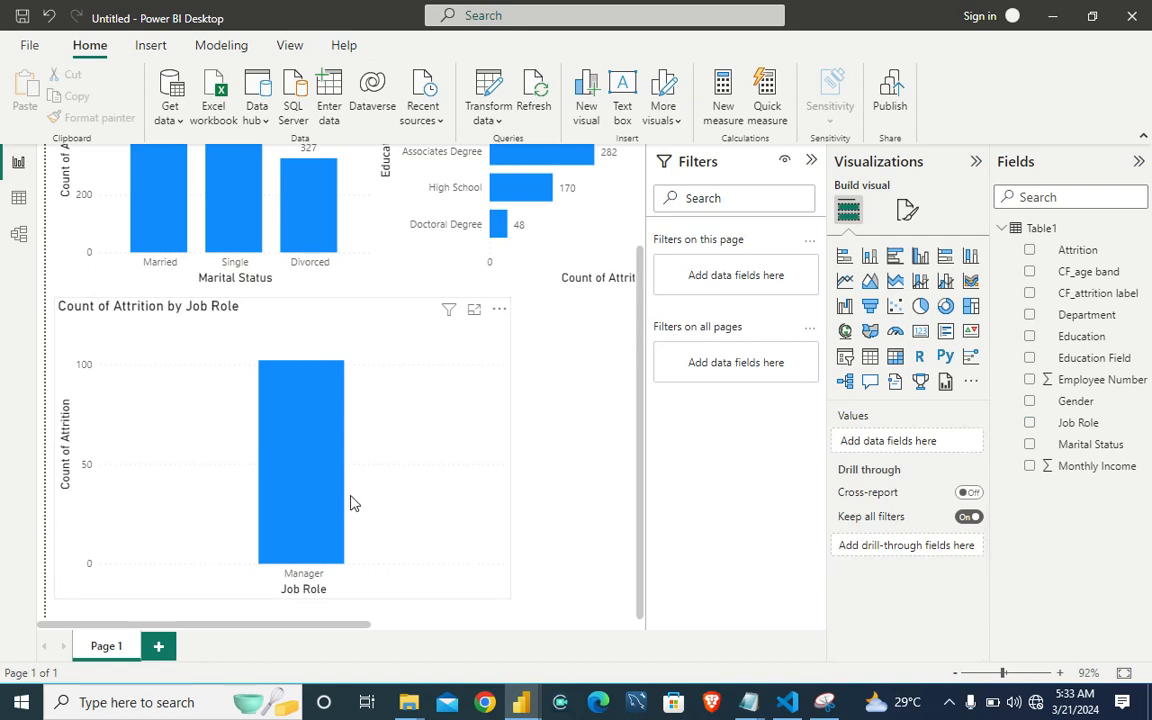
click(330, 447)
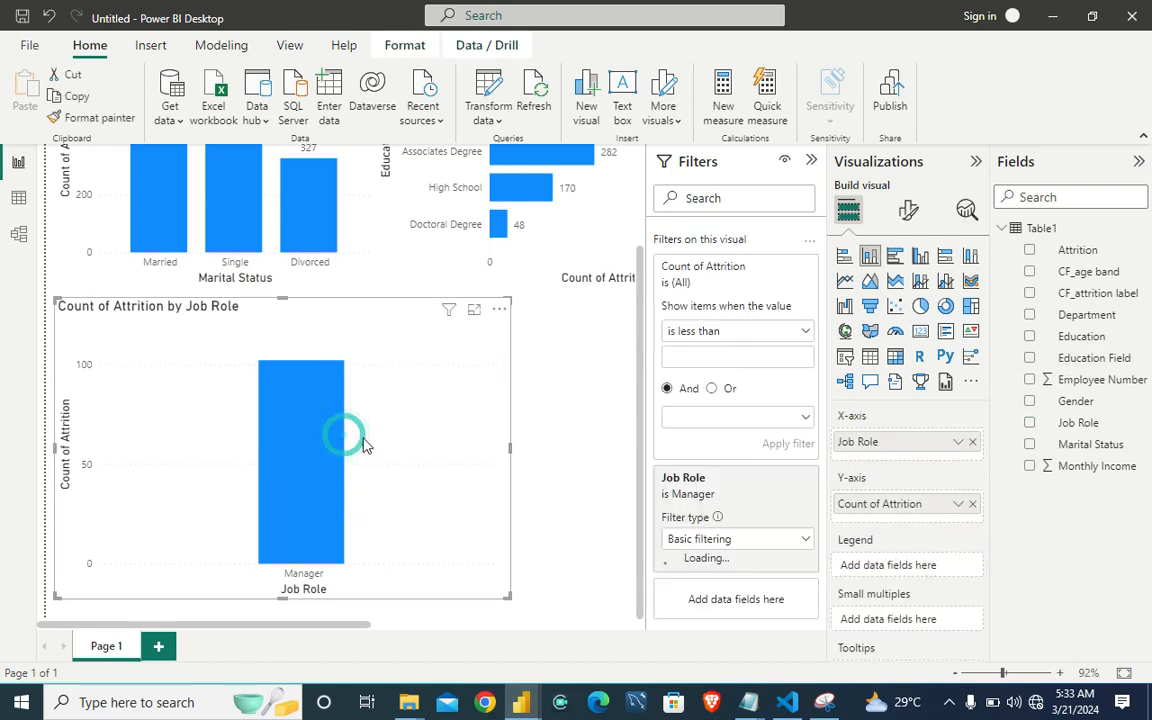
click(949, 701)
right_click(1002, 633)
click(979, 655)
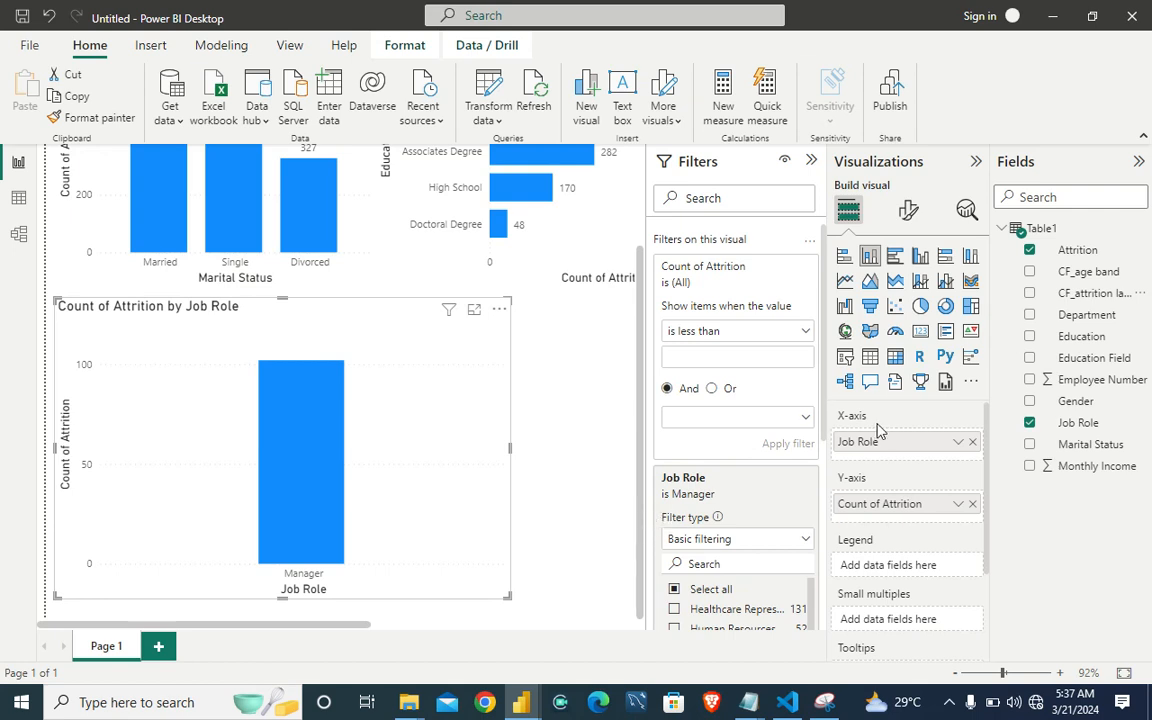
Step: Add CF_attrition label under Job Role on the manager chart's X-axis and filter the chart to Ex-Employees
mouse_move(293, 479)
drag(1096, 296, 930, 458)
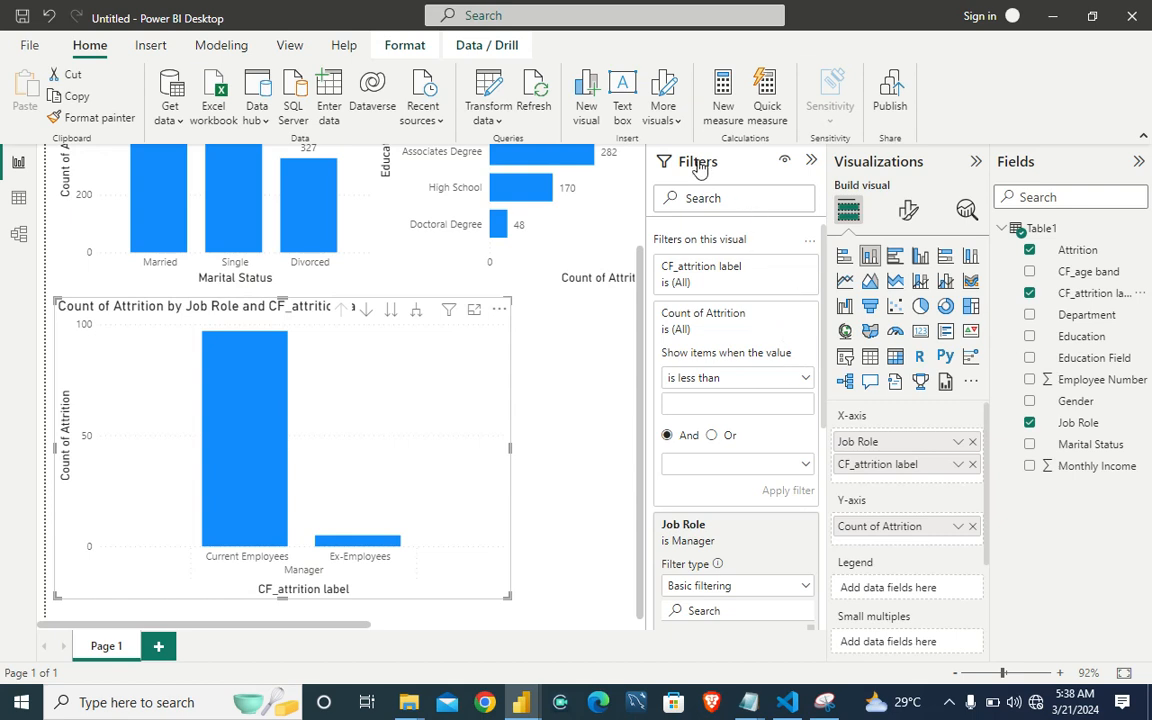
click(785, 267)
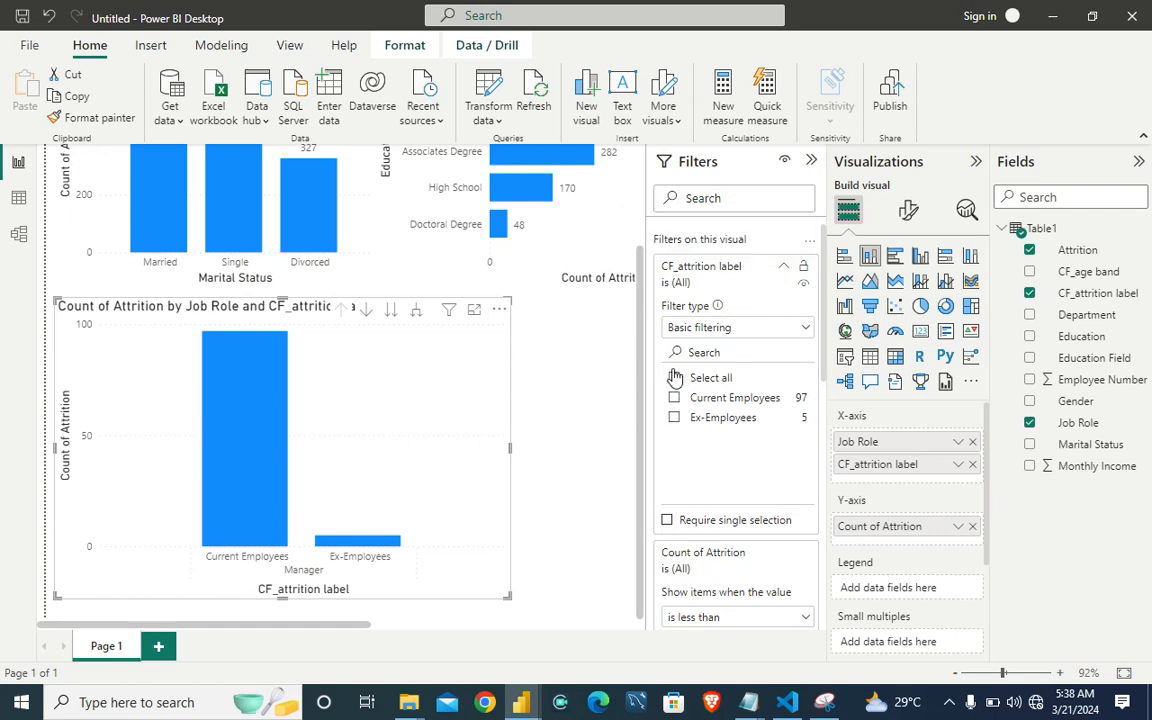
click(676, 419)
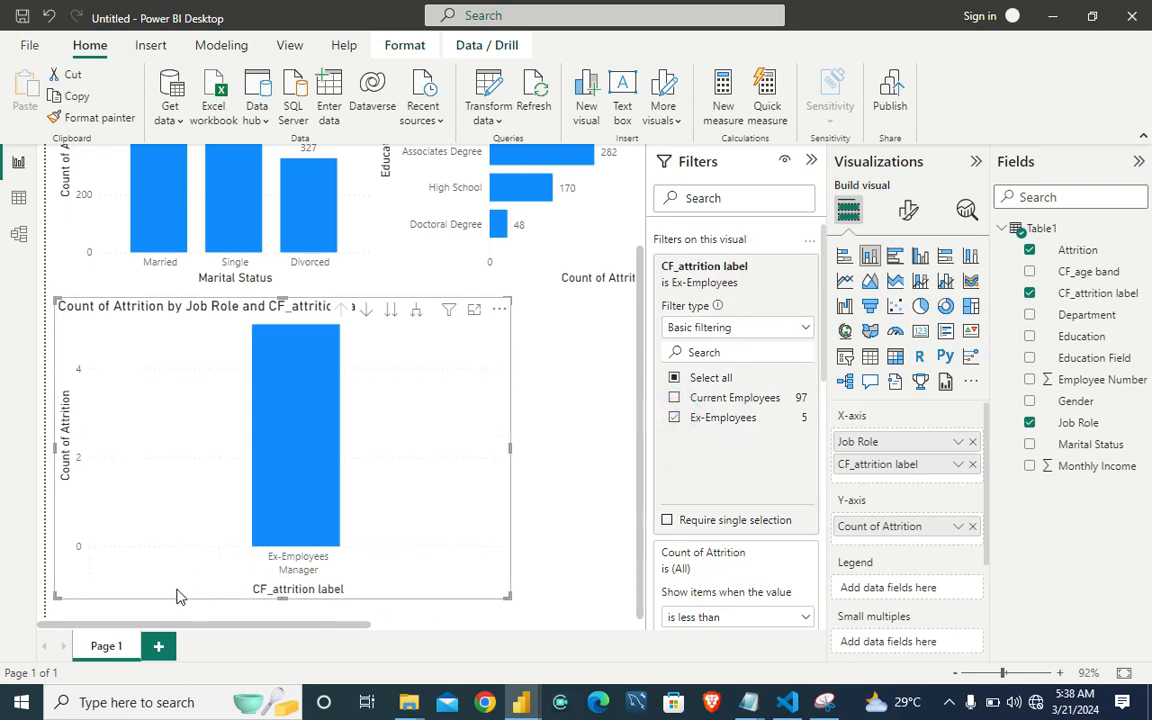
Step: Turn on data labels for the manager column chart and convert the chart to a card
click(907, 212)
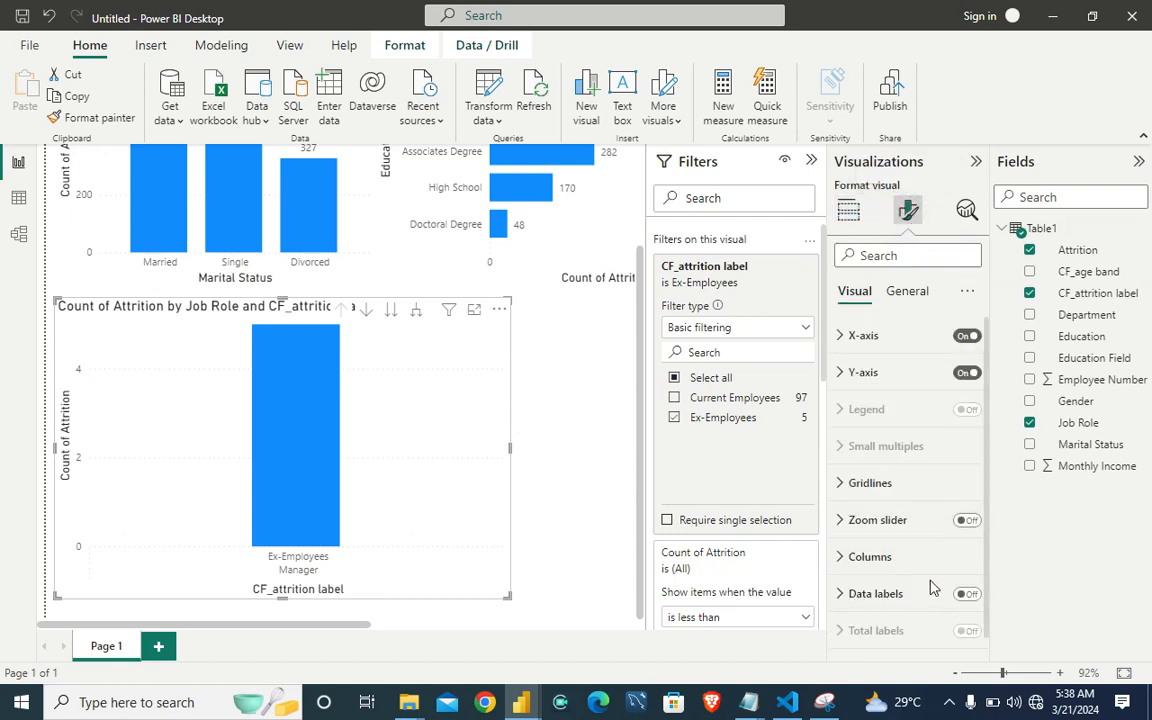
click(966, 593)
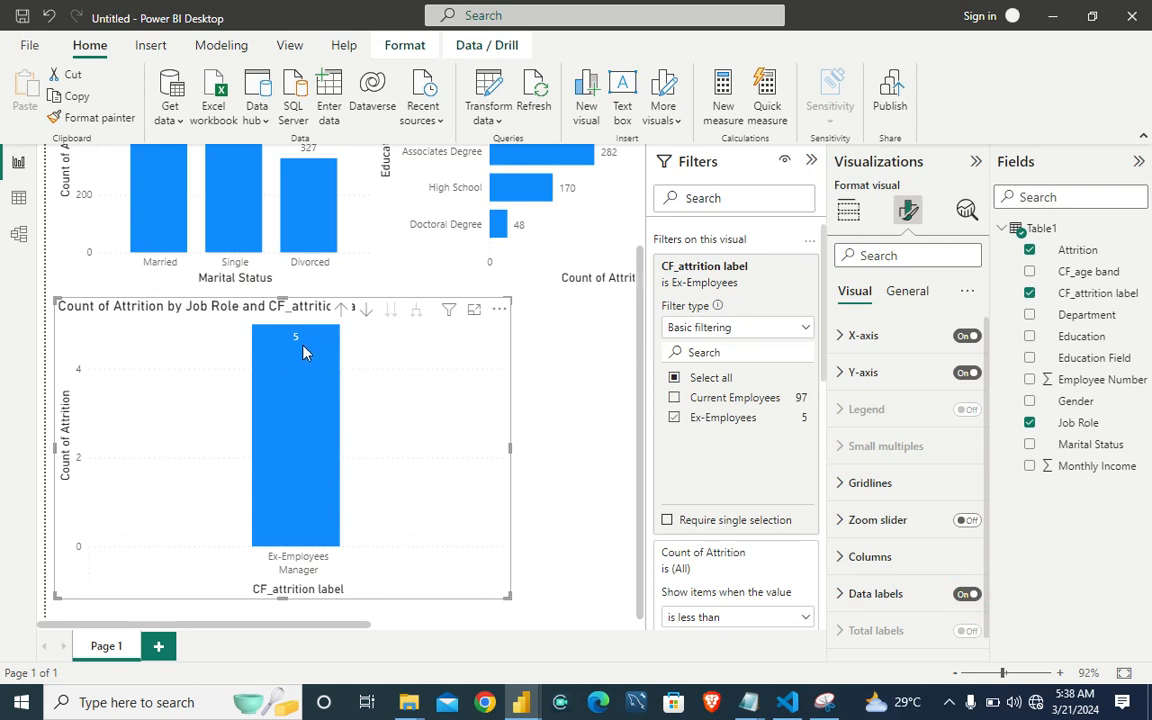
mouse_move(303, 352)
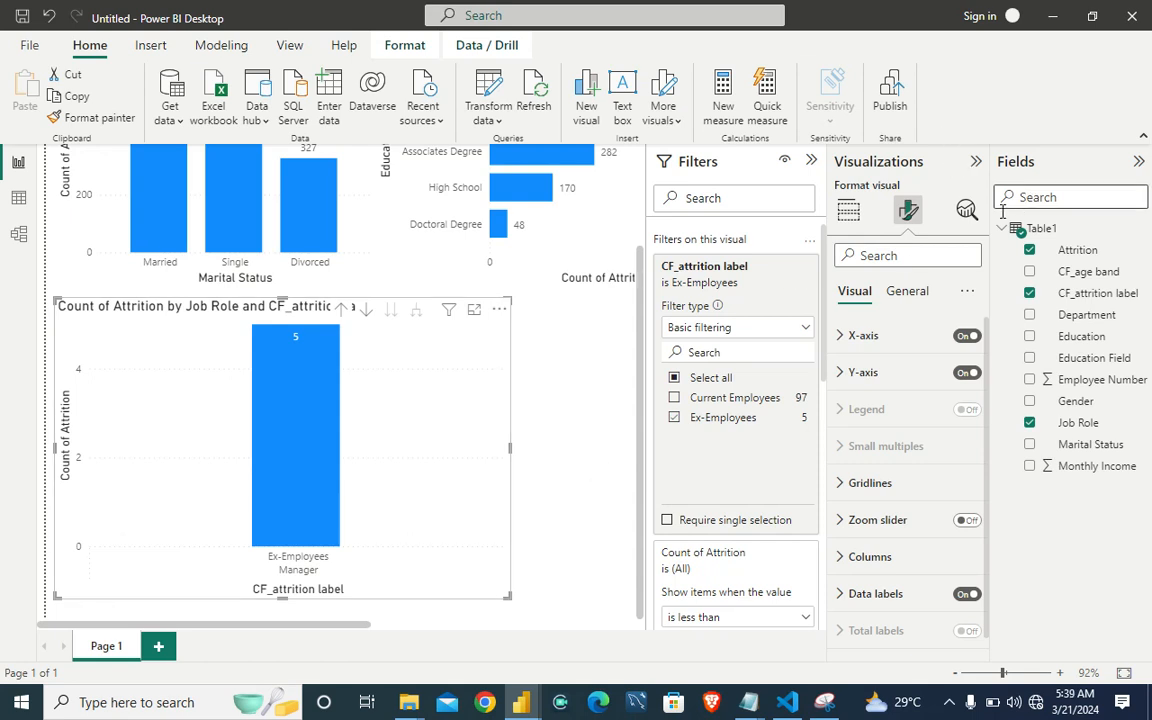
click(848, 210)
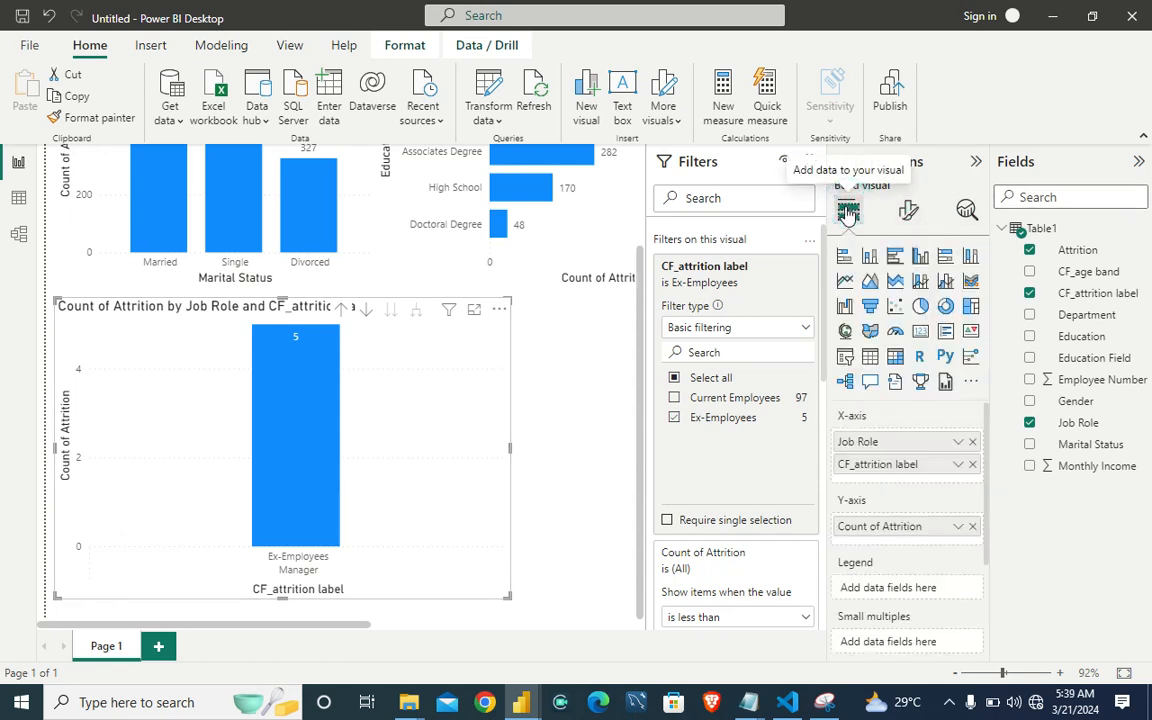
click(920, 335)
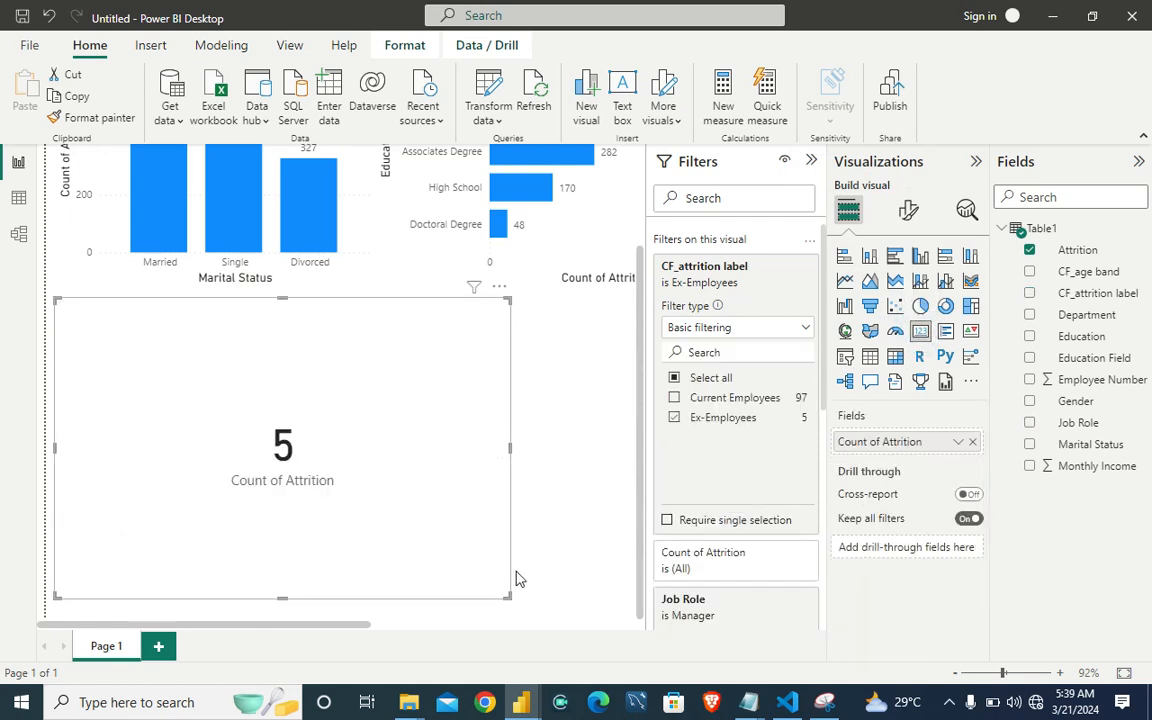
Step: Shrink the Count of Attrition card and place it below the education bar chart
drag(508, 595, 298, 443)
drag(270, 383, 560, 403)
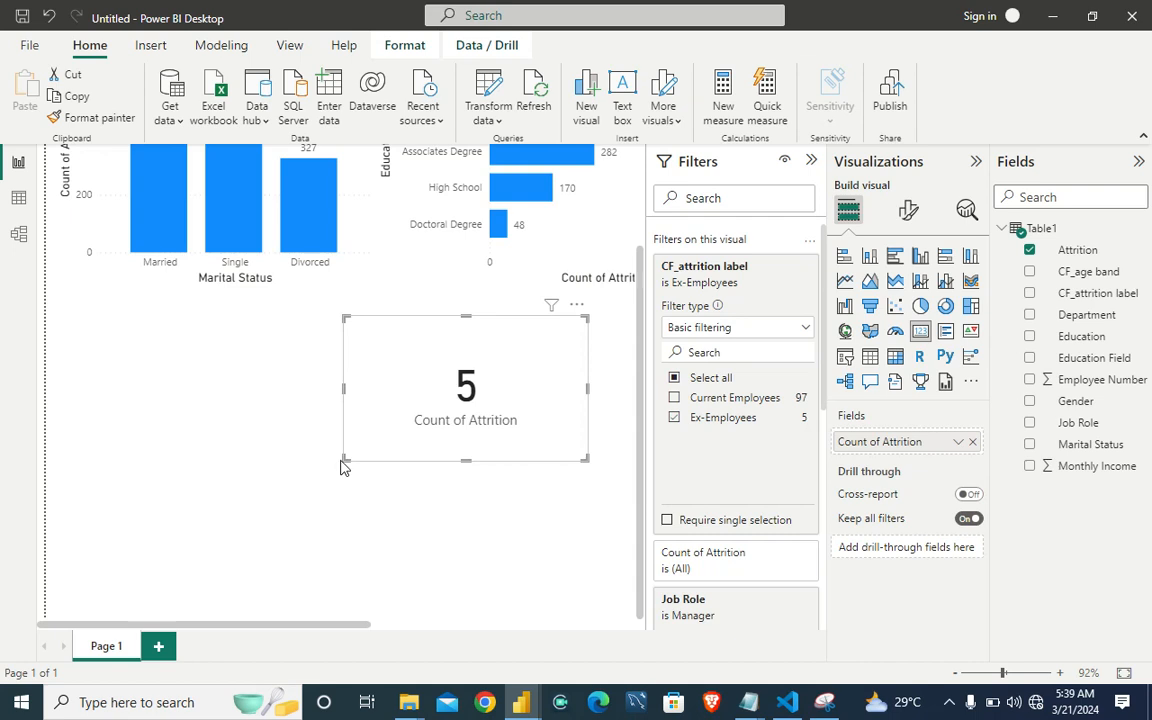
drag(351, 467, 427, 398)
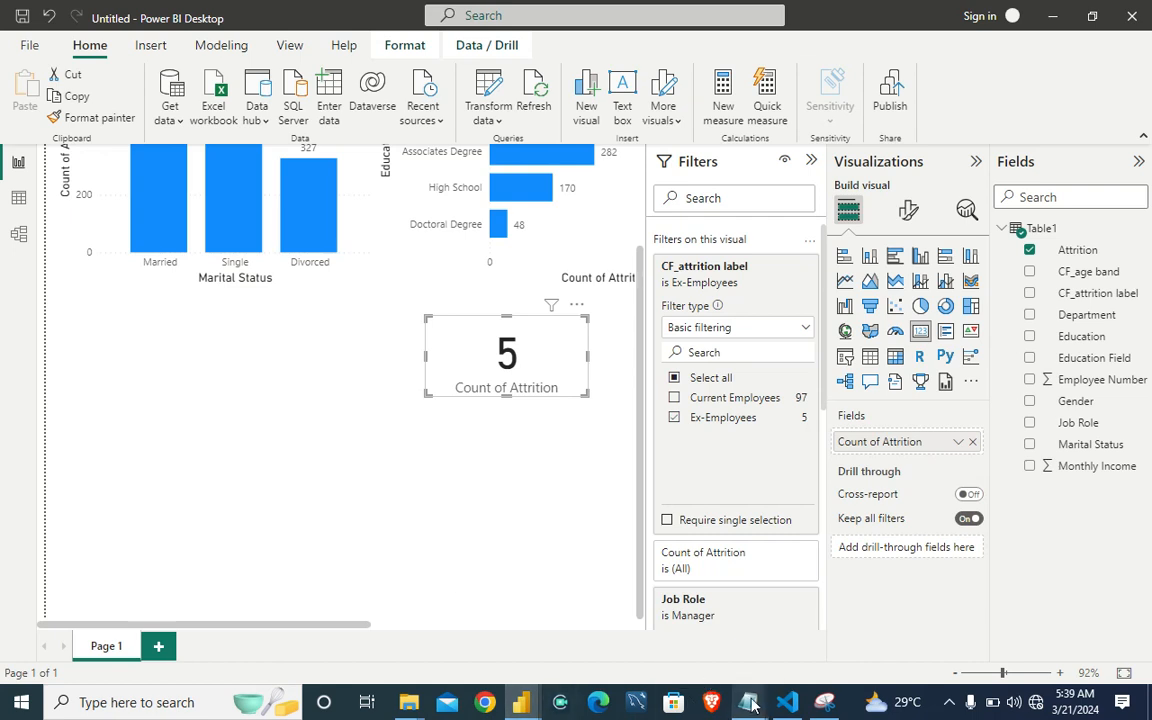
Step: Check the fourth objective about age grade in the notes and add an empty stacked column chart below the marital status chart
mouse_move(748, 703)
click(1068, 607)
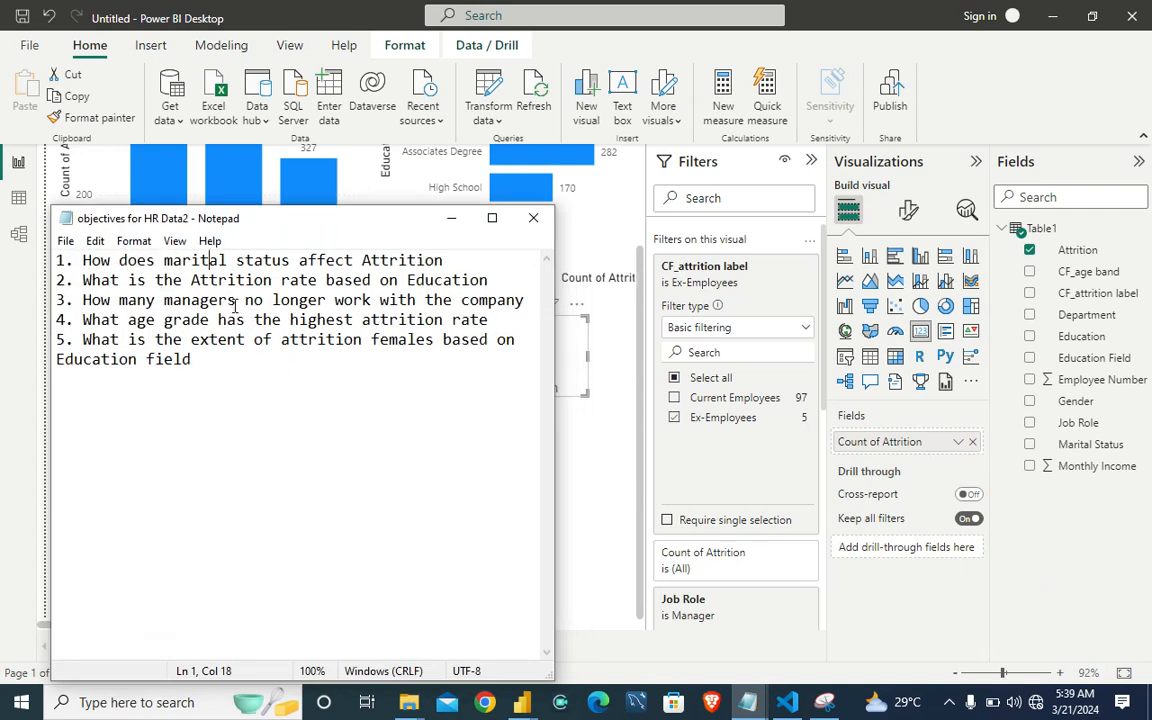
click(449, 218)
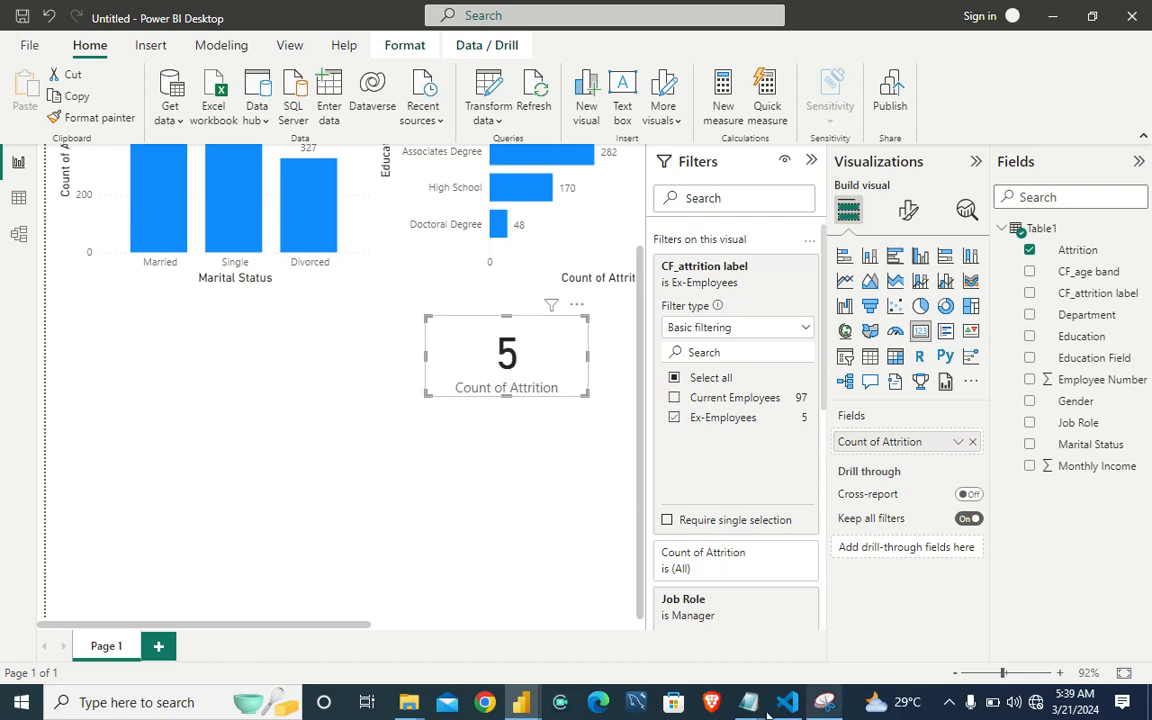
mouse_move(775, 697)
click(1039, 614)
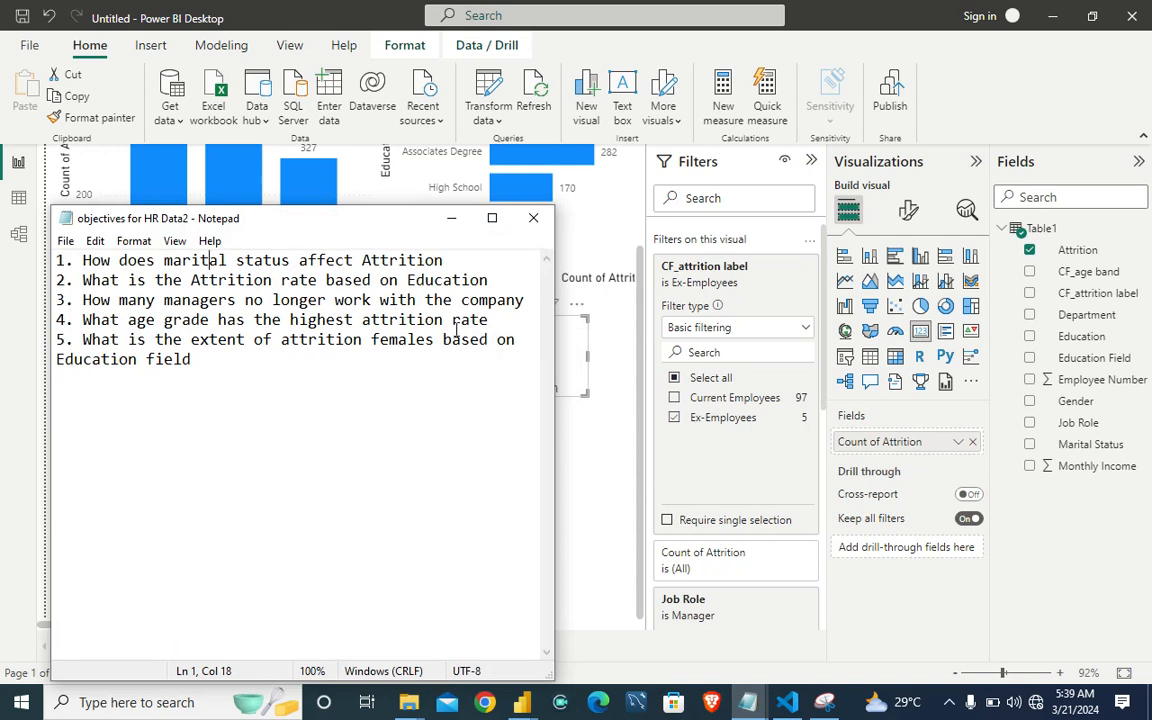
click(452, 222)
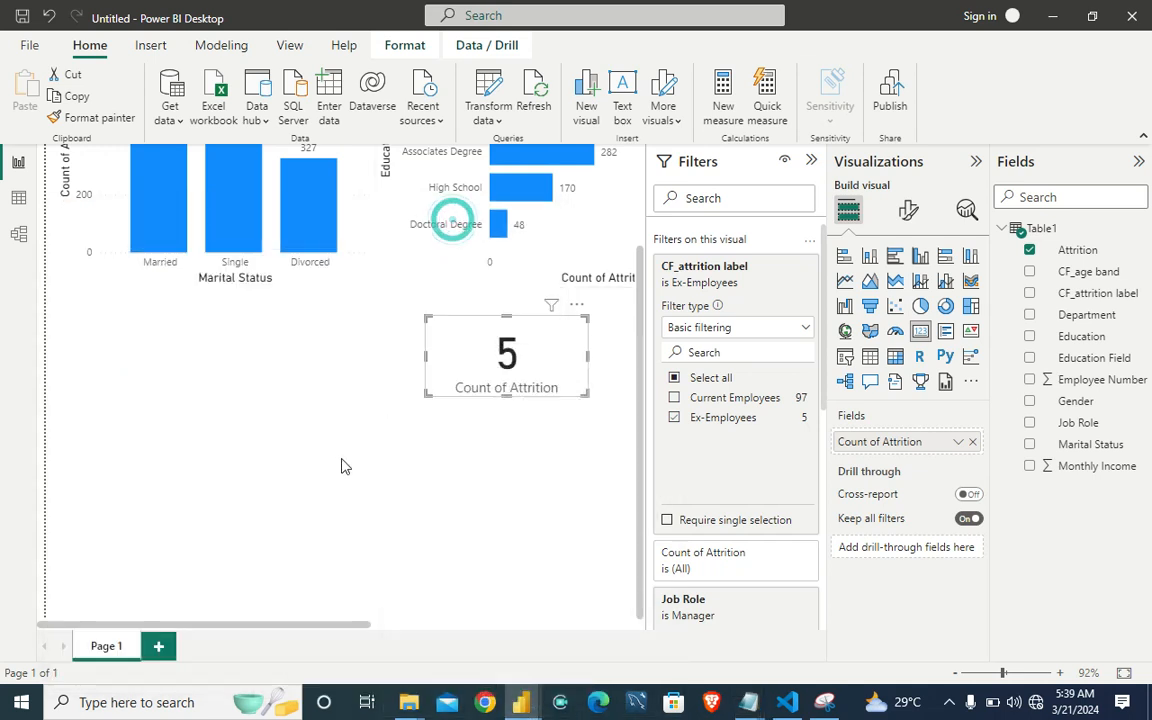
click(270, 407)
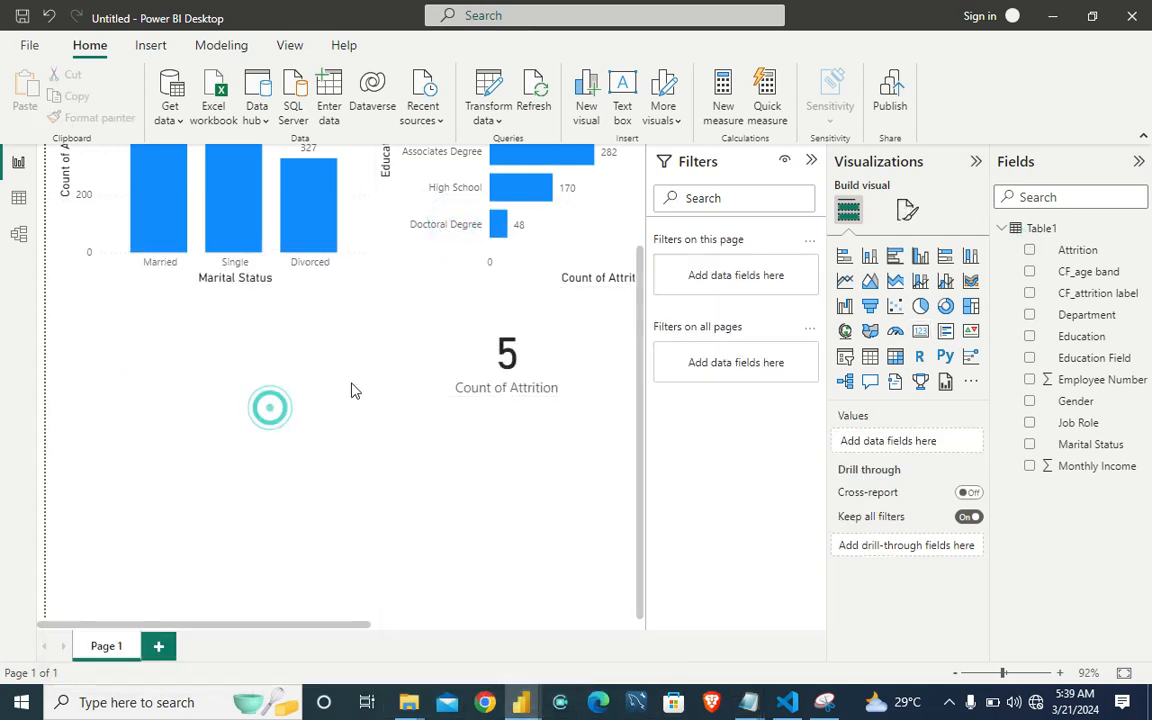
click(872, 259)
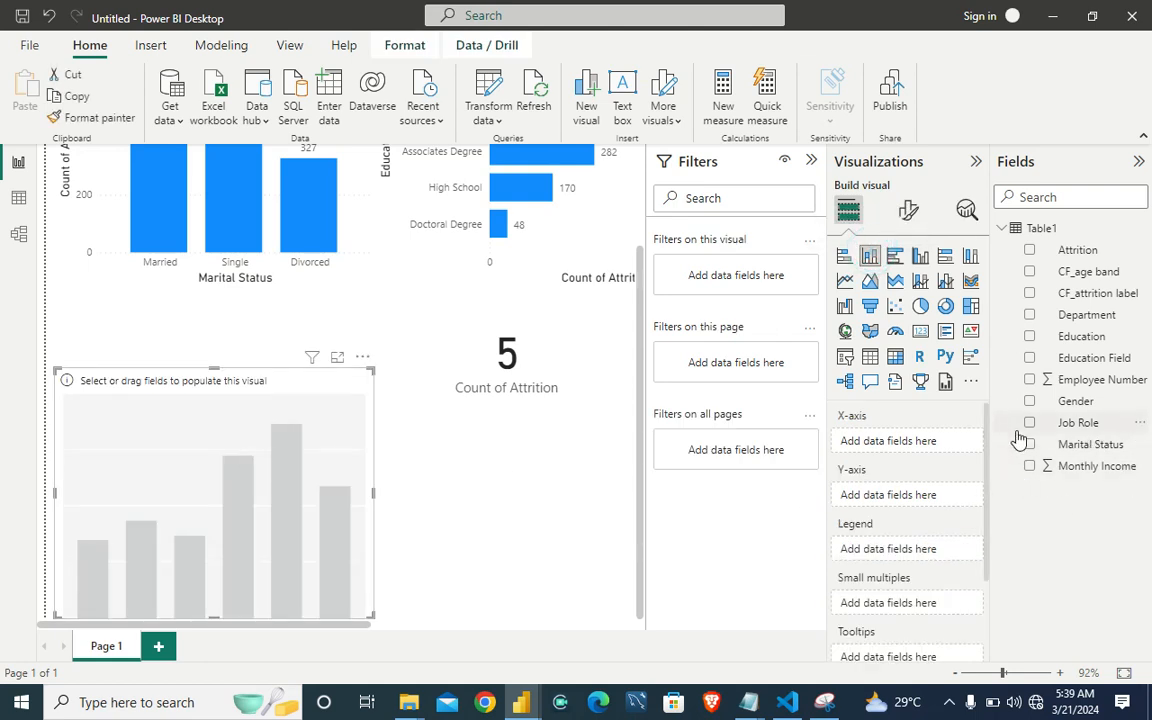
Step: Set the new column chart to CF_age band on the X-axis and count of Attrition on the Y-axis
click(1031, 273)
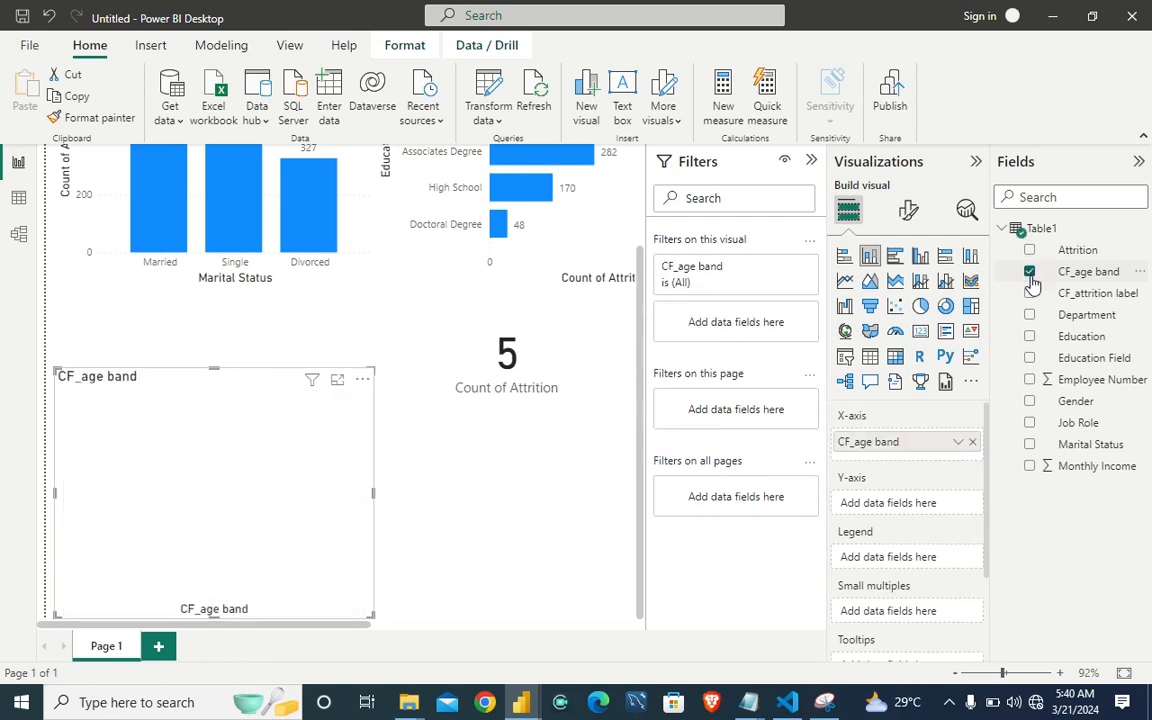
click(1030, 250)
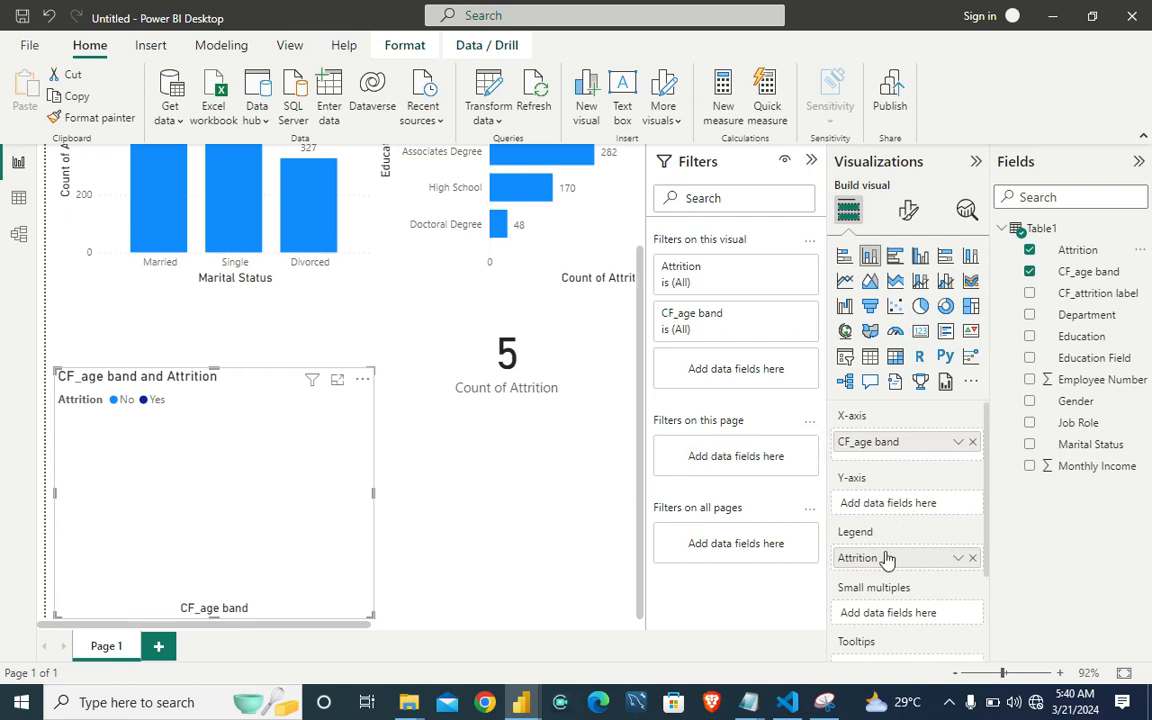
drag(864, 566, 866, 504)
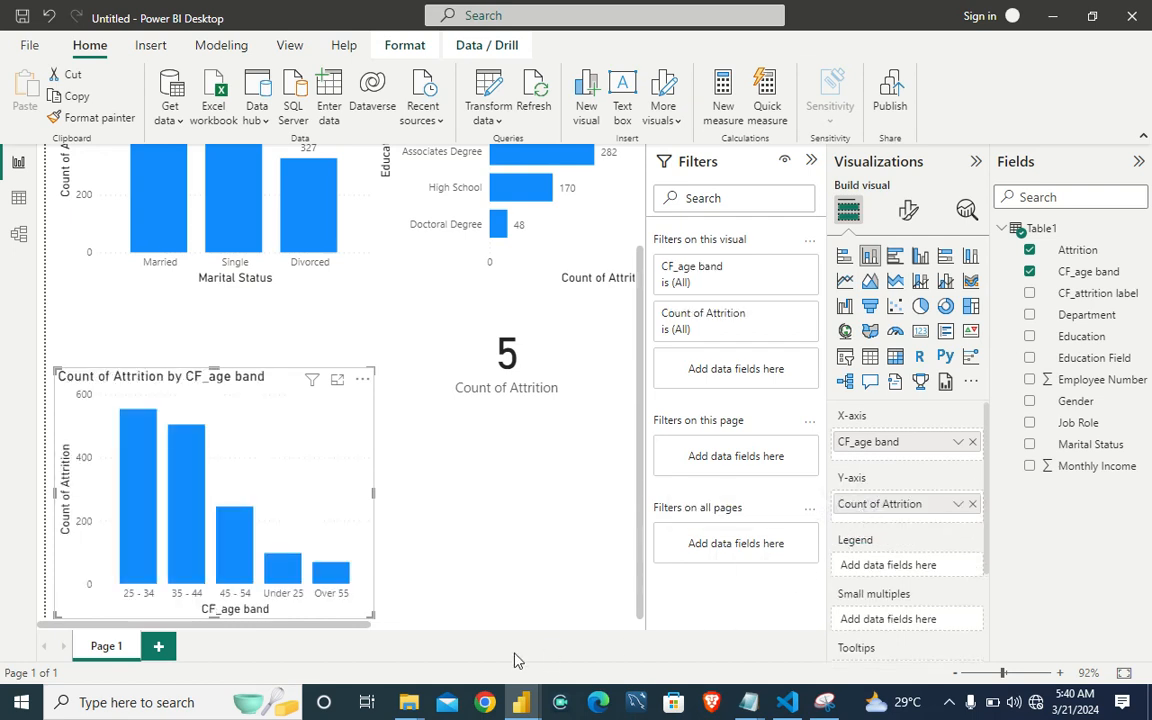
Step: Widen the age band column chart slightly and turn on its data labels
drag(372, 613, 418, 632)
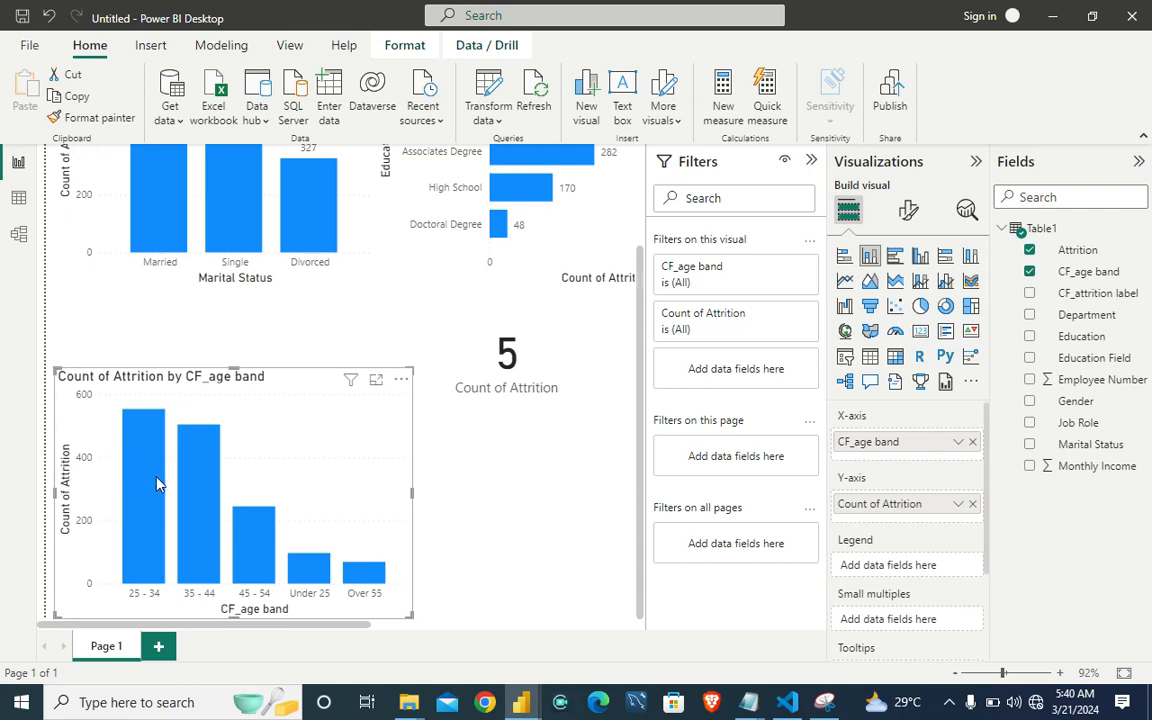
click(908, 210)
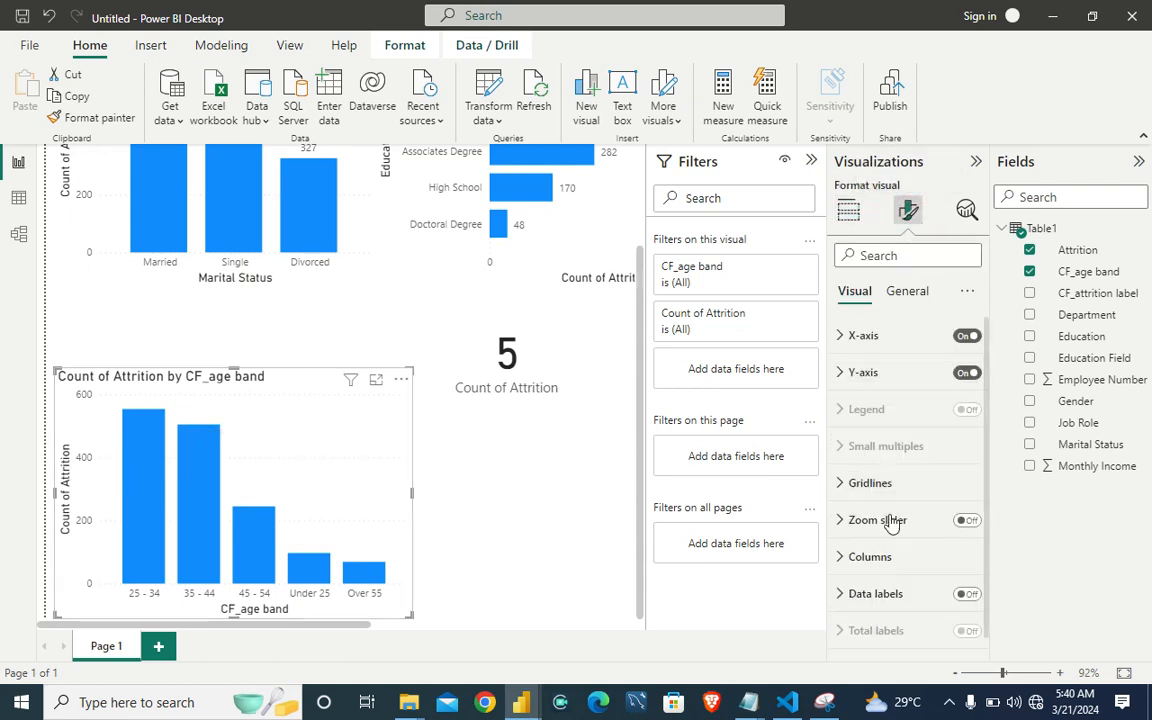
click(969, 594)
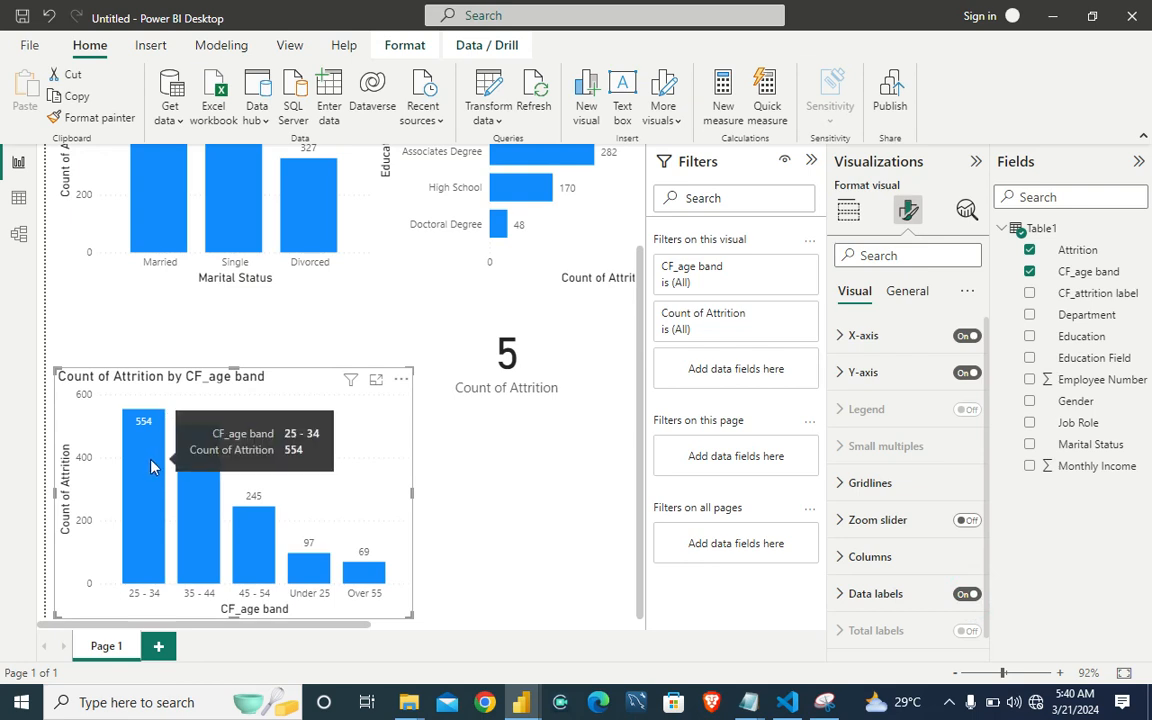
mouse_move(752, 704)
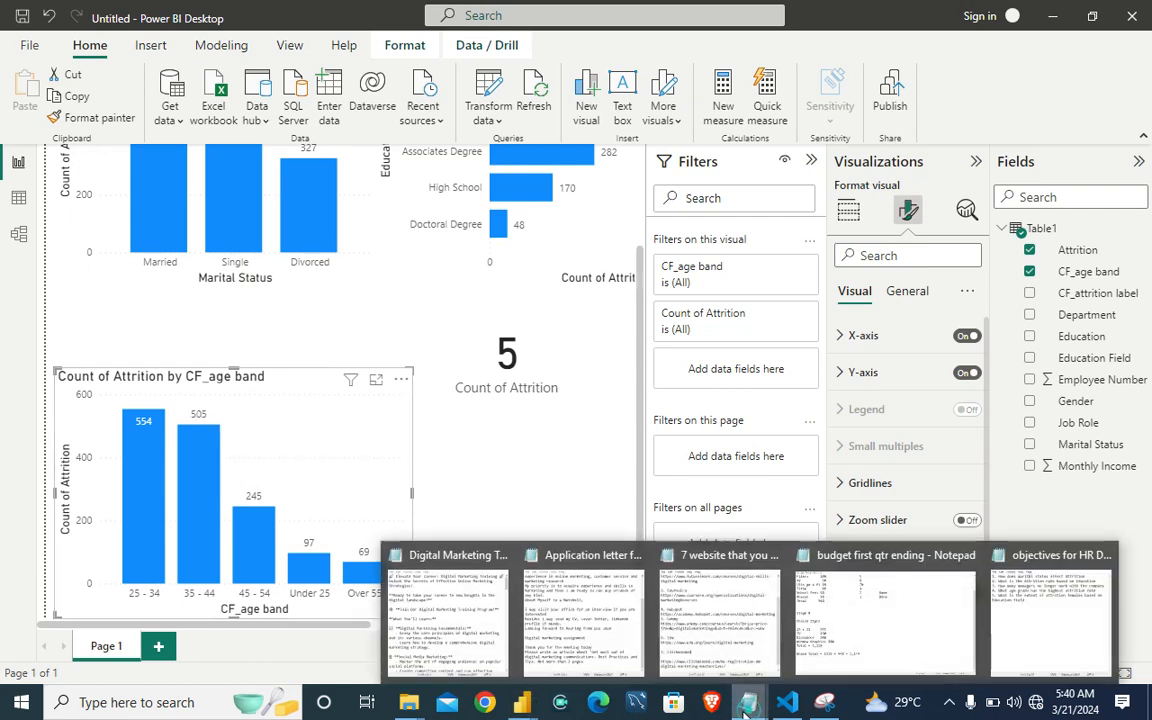
Step: Check the objectives in the notes and add "Objective 4" to the start of the age band chart's title
click(1000, 600)
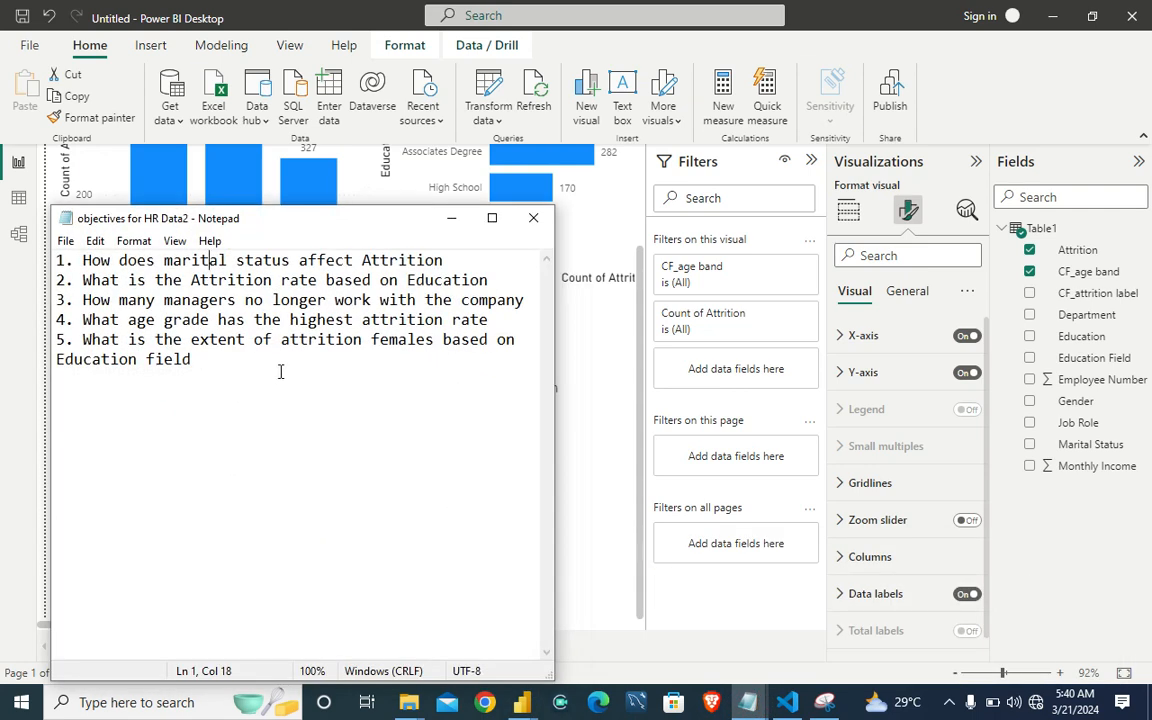
click(451, 220)
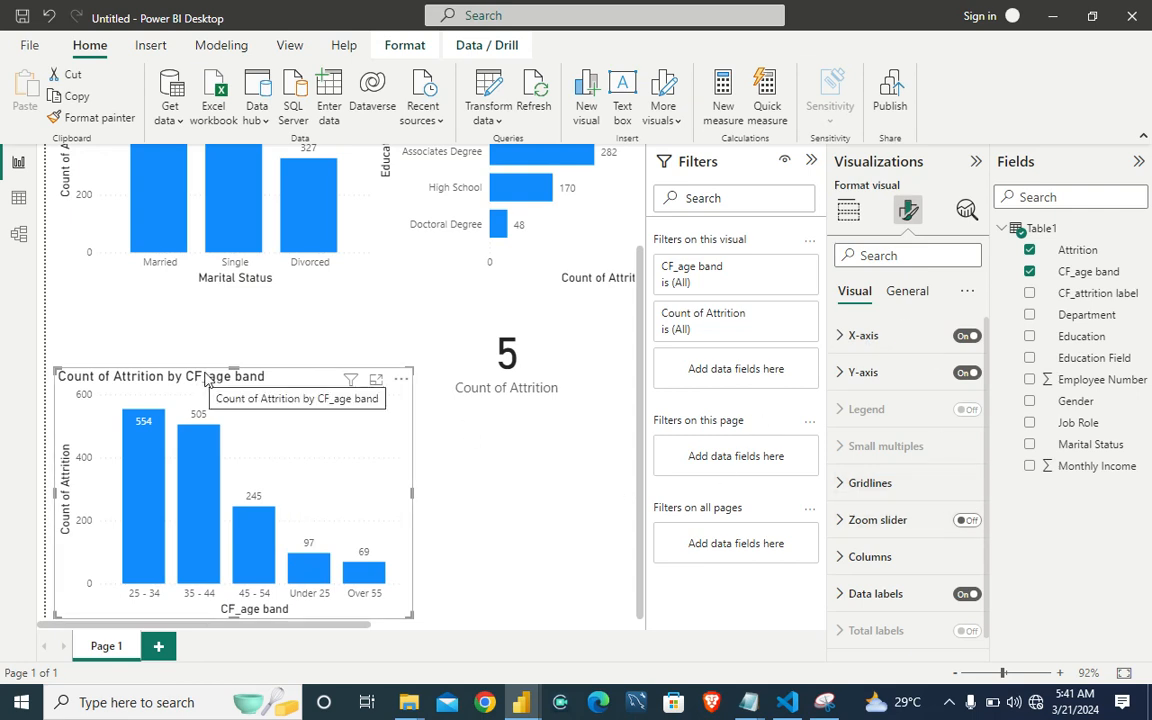
click(916, 292)
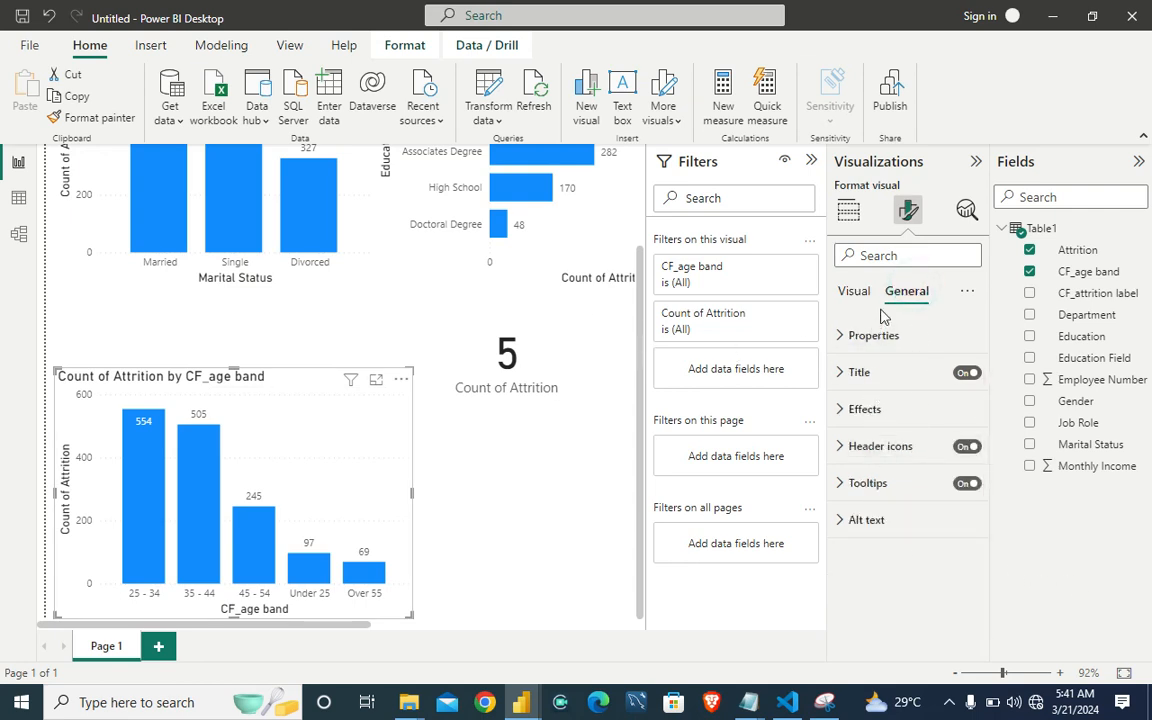
click(855, 372)
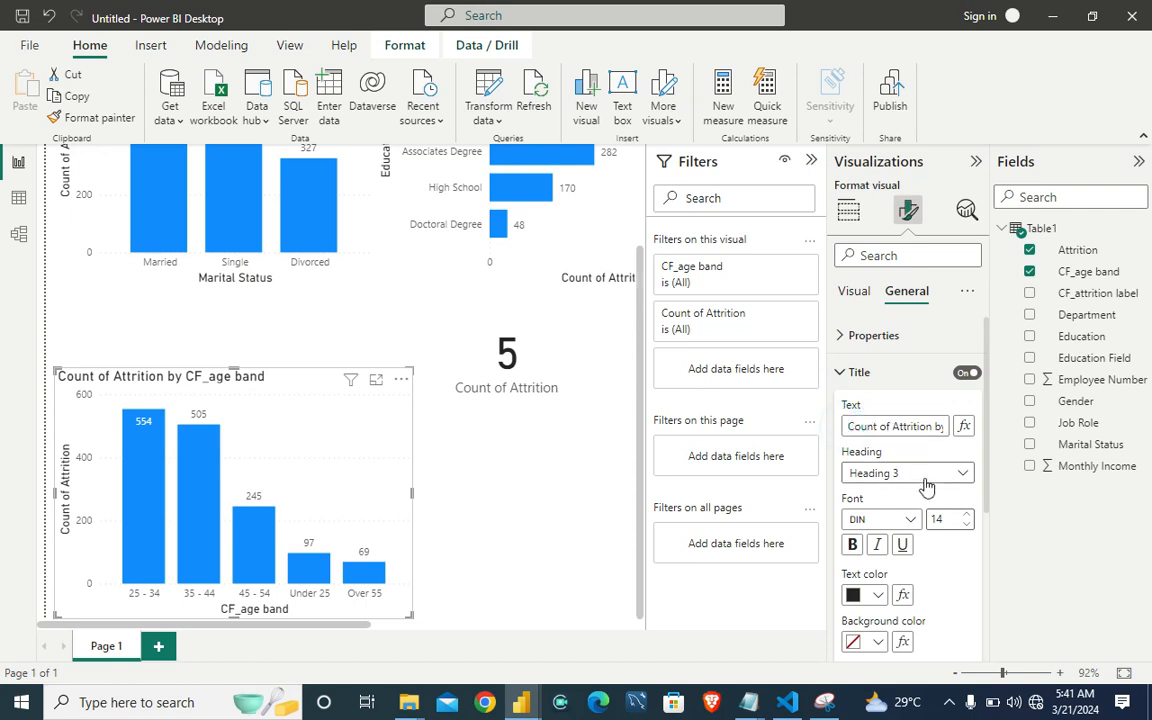
text(Objective 4)
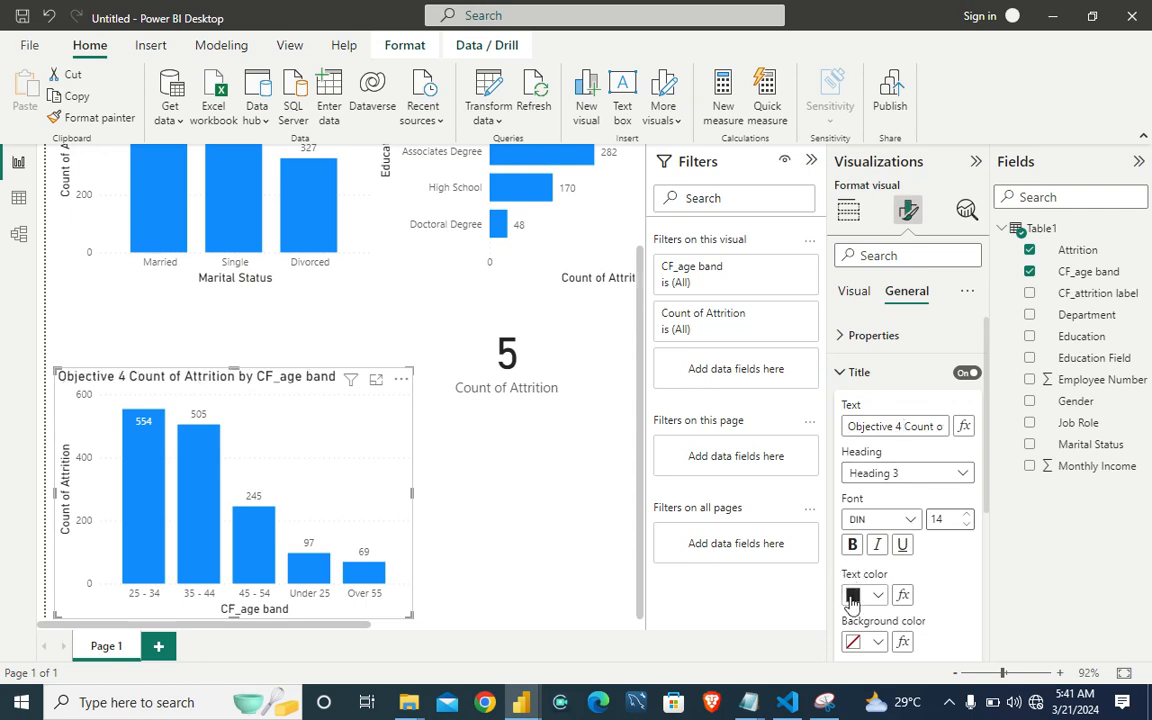
Step: Format the age band chart's title as bold blue text on a light grey background
click(852, 544)
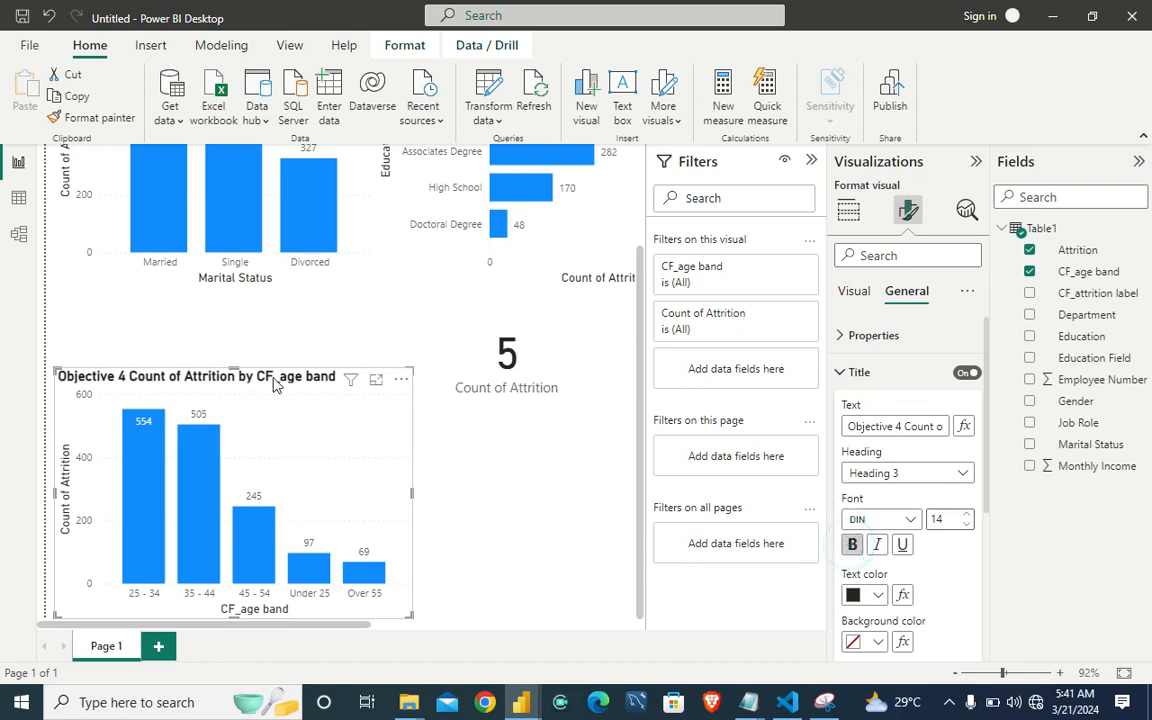
click(878, 595)
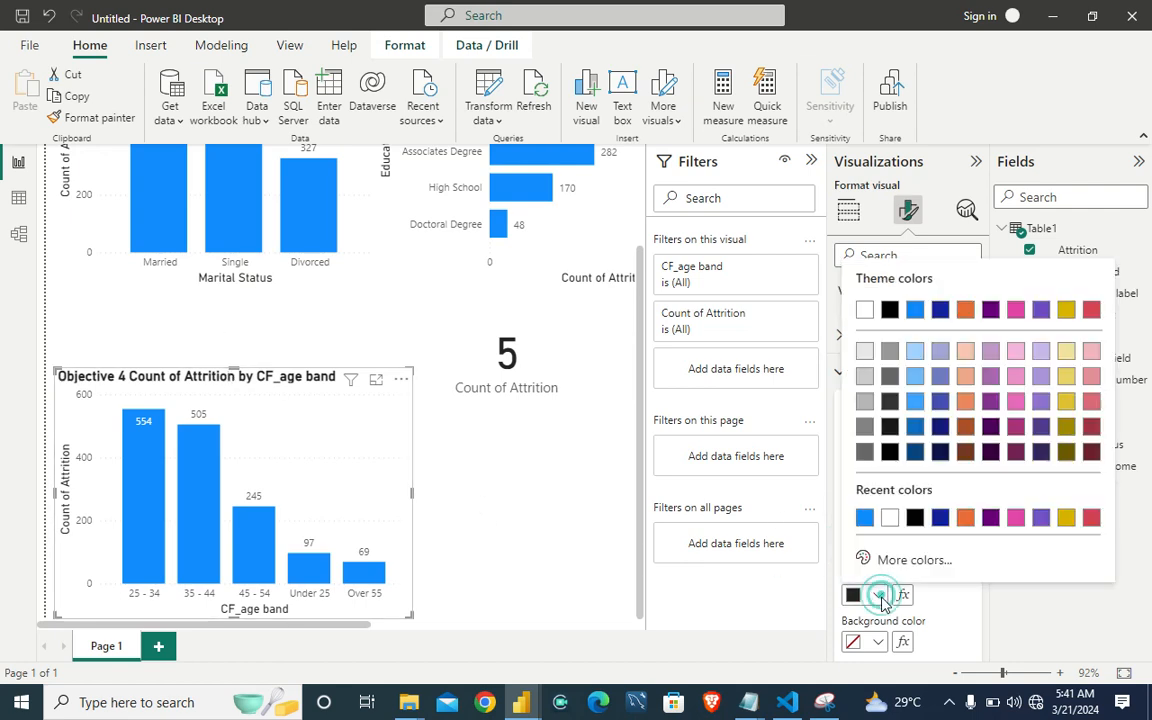
click(864, 517)
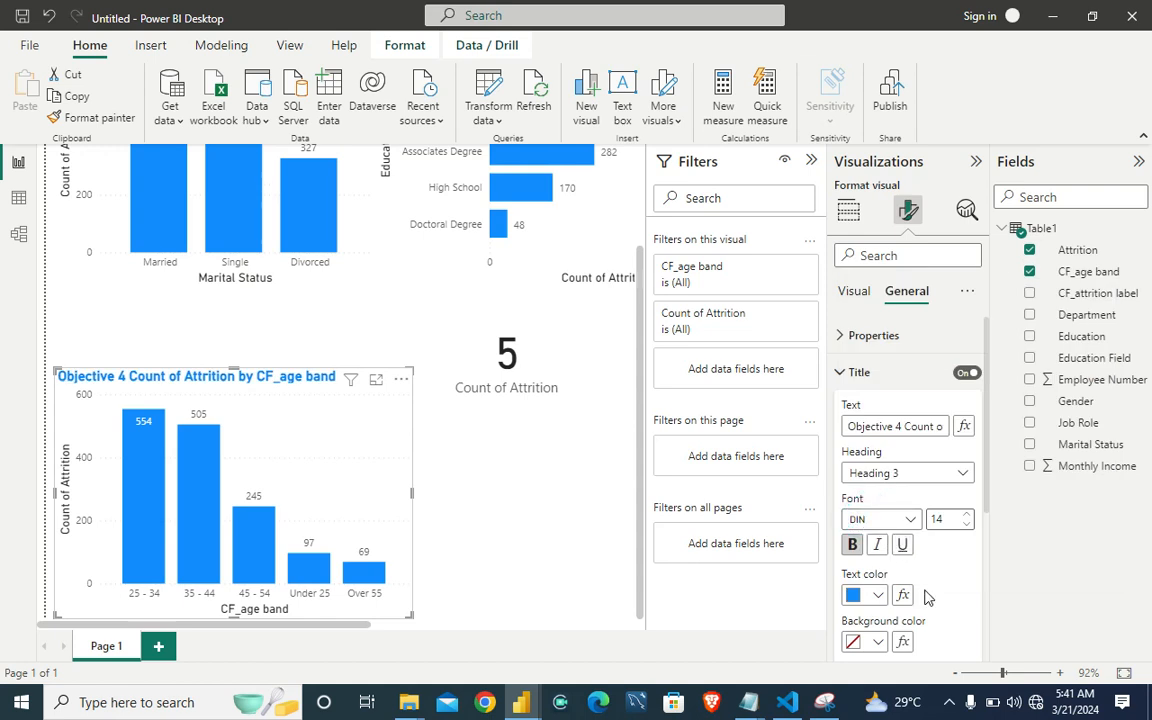
click(880, 643)
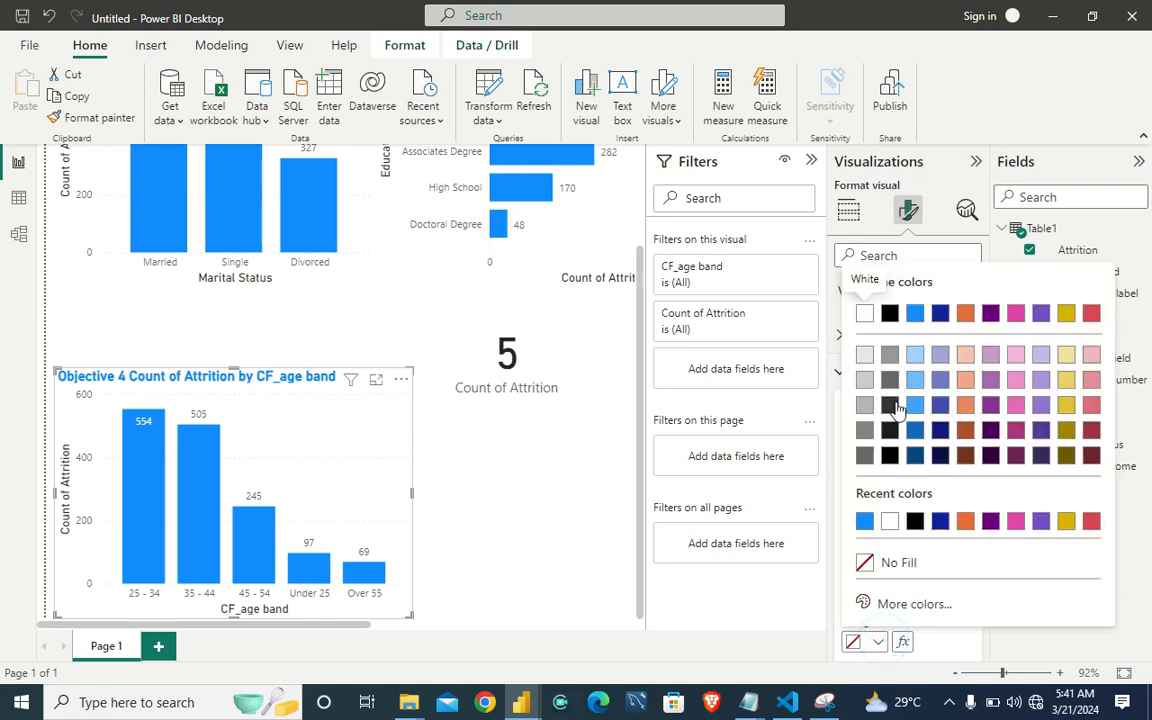
click(864, 354)
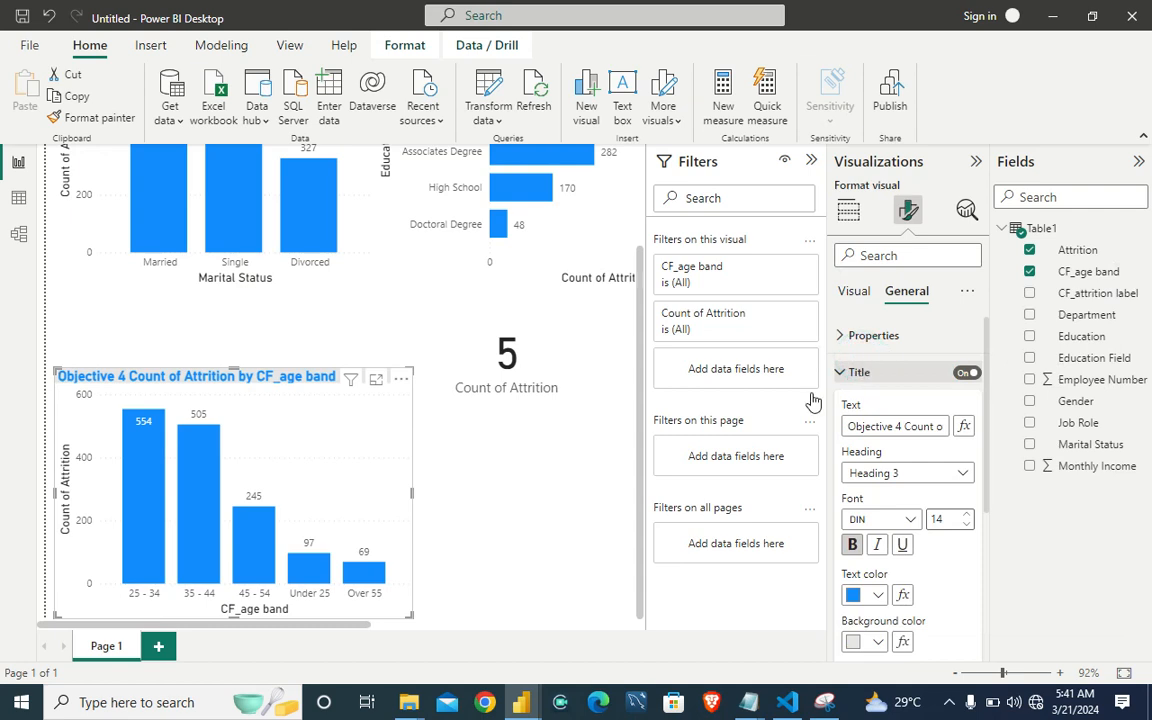
click(545, 511)
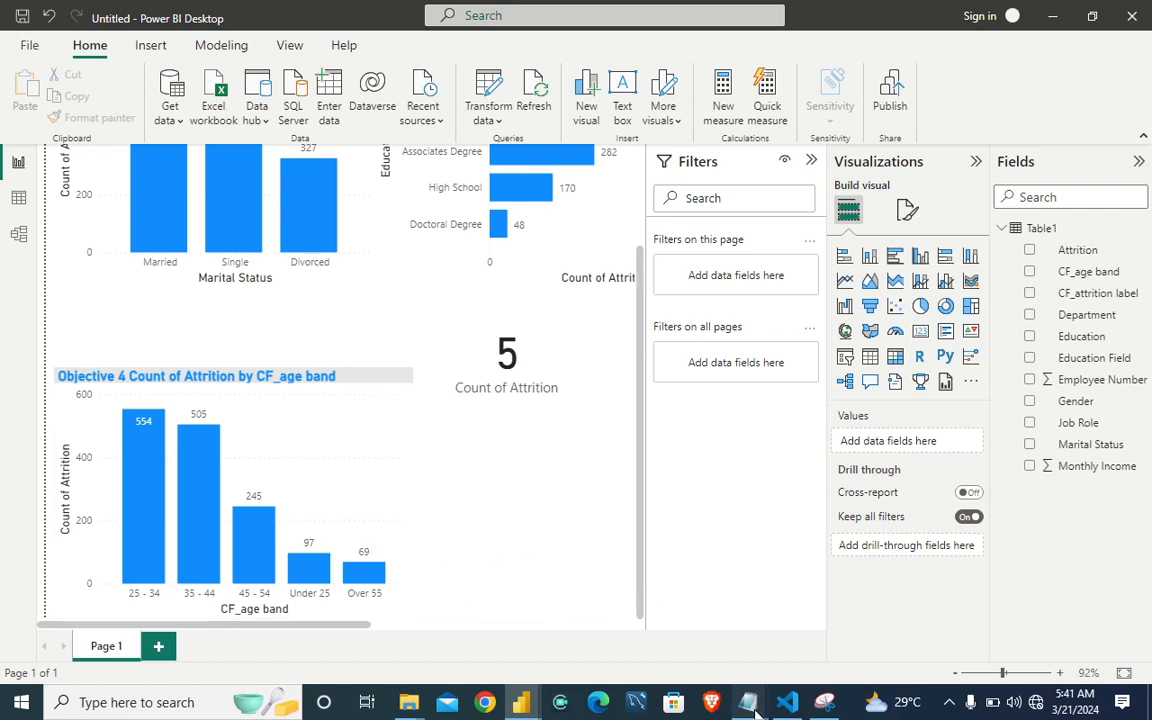
Step: Read the fifth objective in the notes, on female attrition by education field
mouse_move(748, 700)
click(1051, 618)
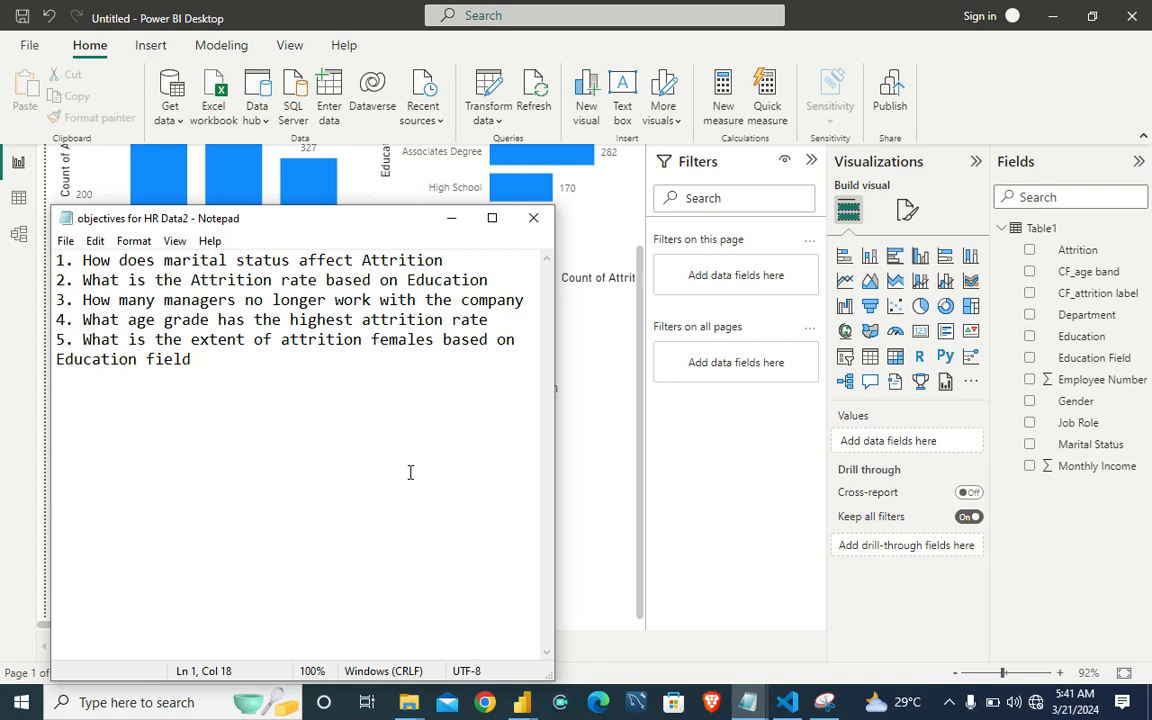
click(449, 218)
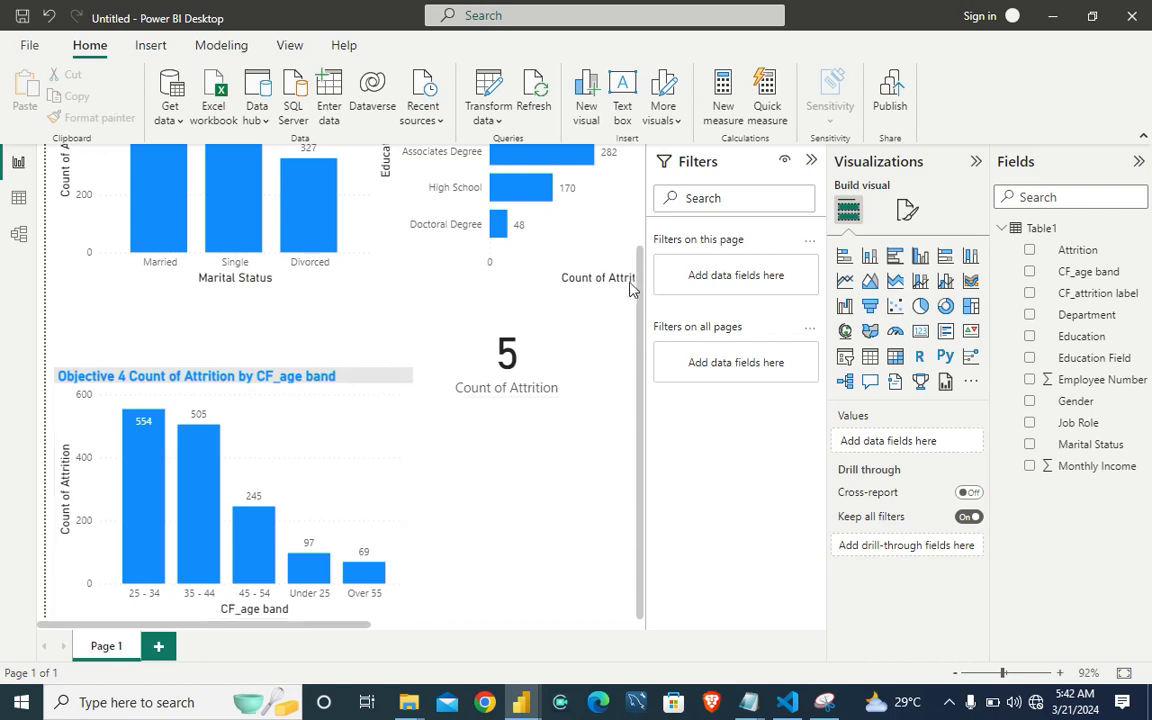
Step: Collapse the Filters pane, then move the education bar chart to the page's upper right corner and shrink it
click(812, 163)
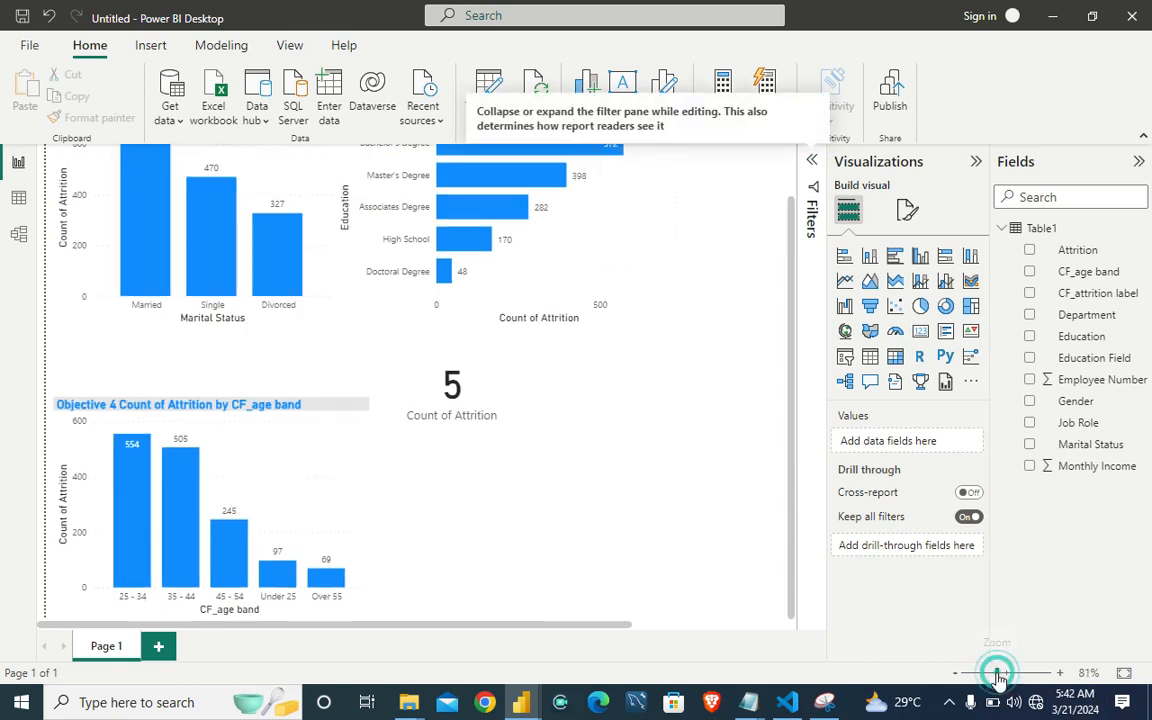
click(990, 676)
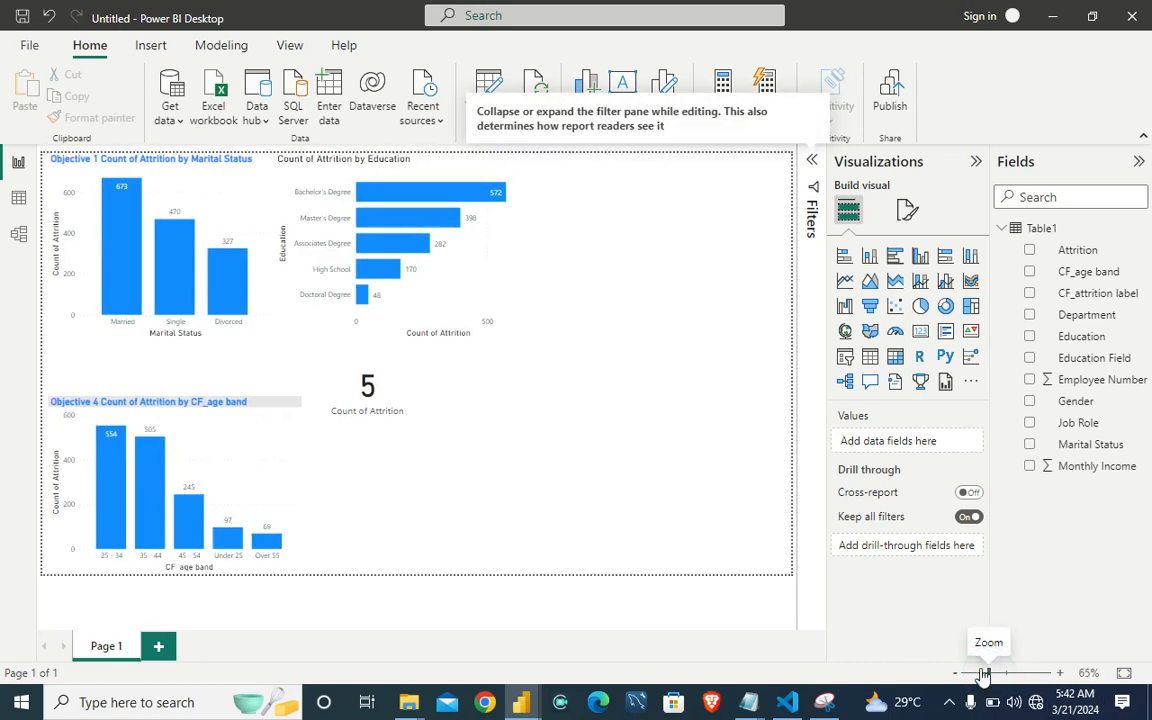
click(983, 673)
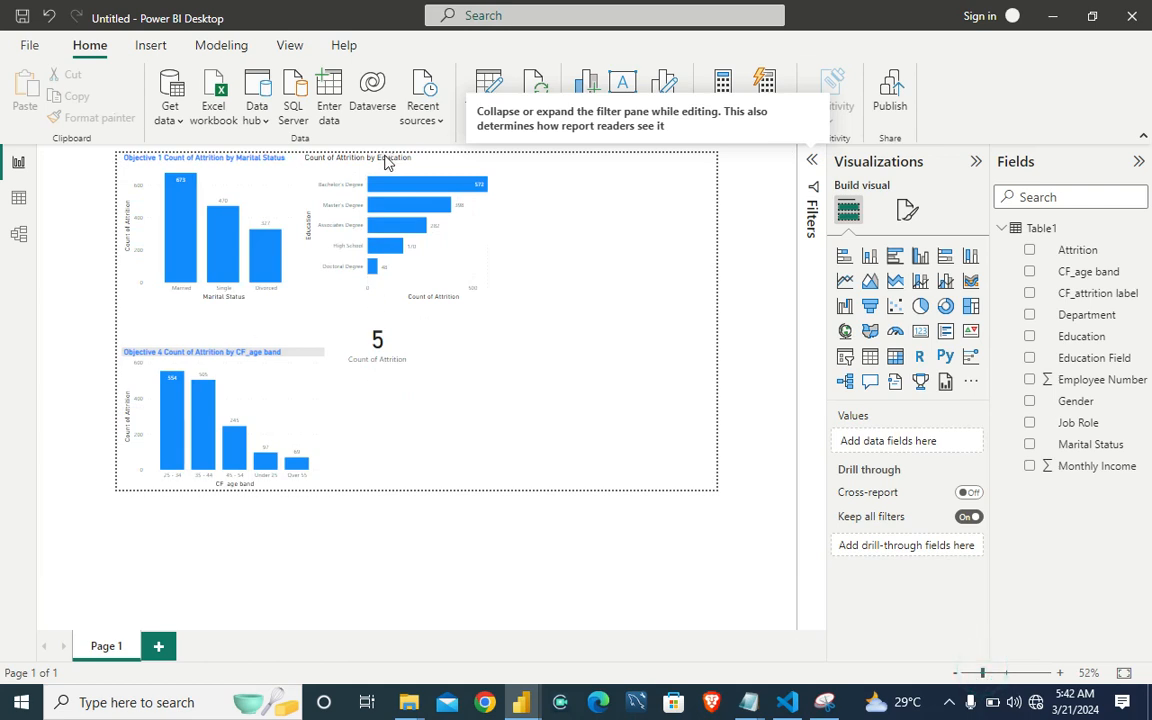
drag(489, 238, 619, 270)
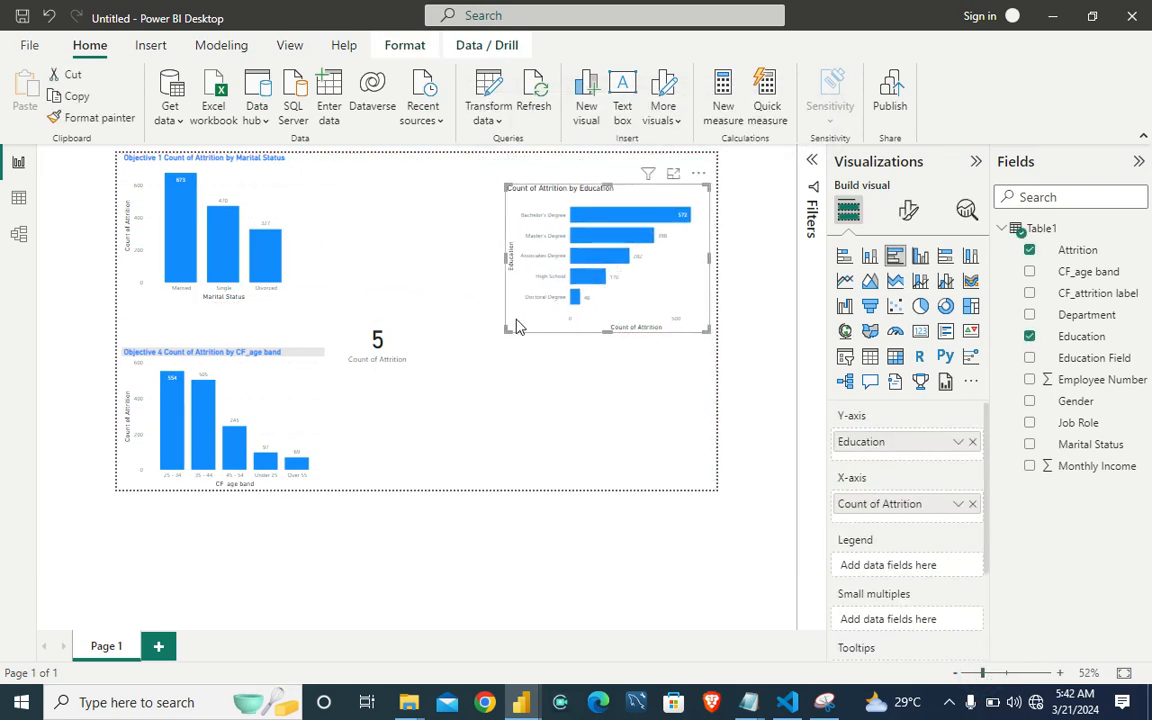
drag(509, 328, 542, 309)
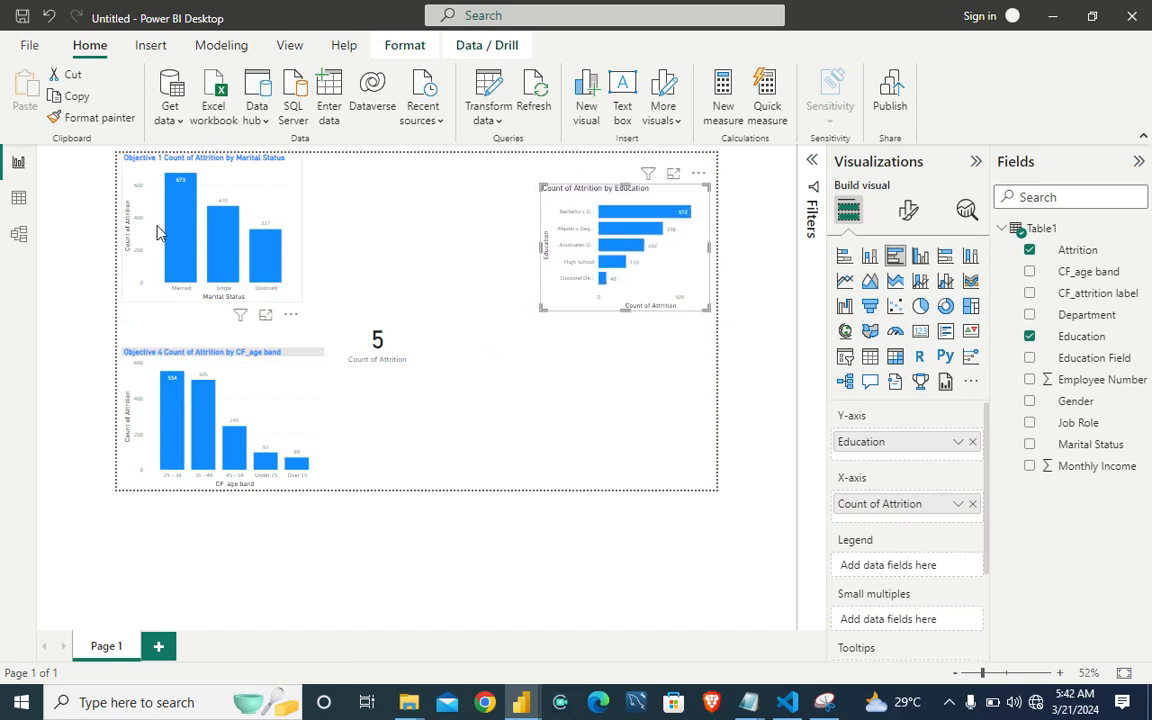
Step: Place the marital status chart beside the education chart and the age band chart beneath it, shrinking the age band chart slightly
drag(226, 243, 405, 280)
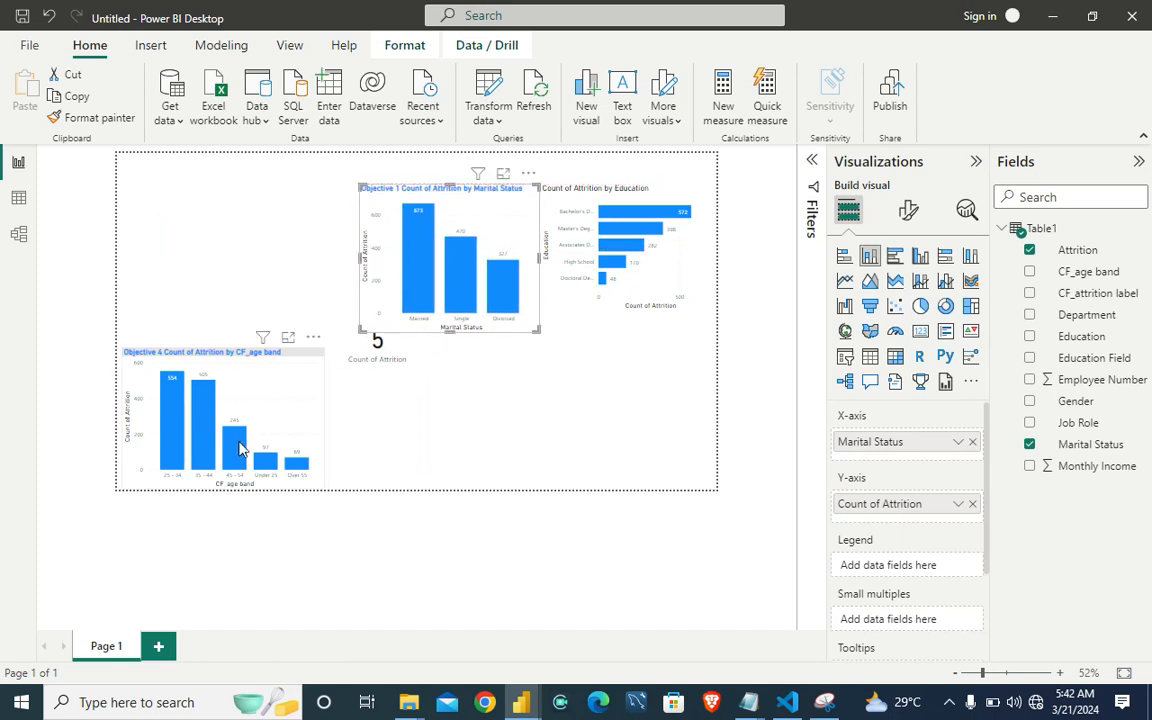
drag(196, 390, 589, 385)
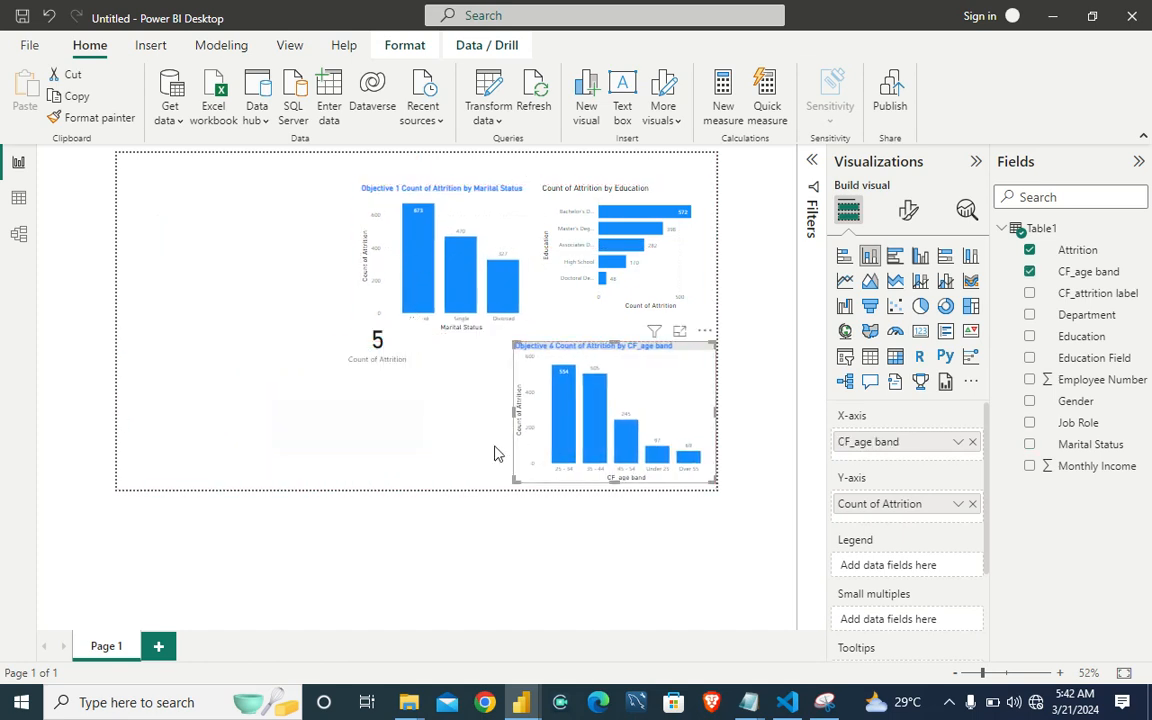
drag(519, 479, 544, 465)
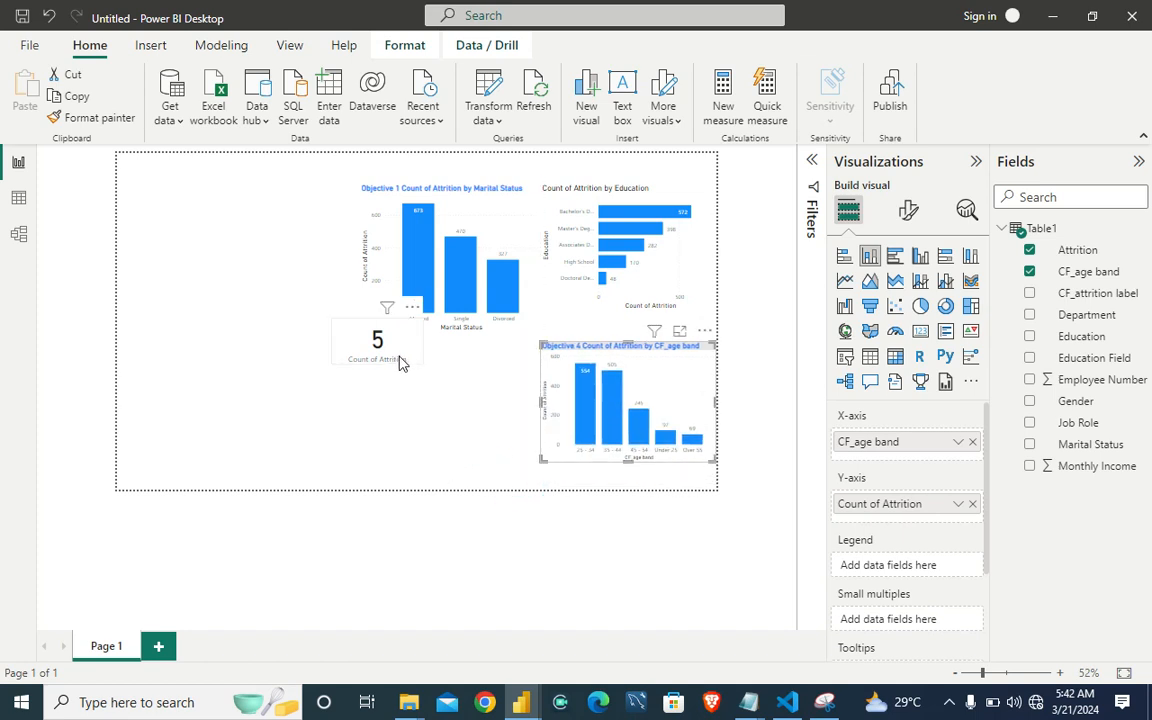
Step: Move the Count of Attrition card above the education chart and set its callout value font size to 13
drag(414, 362, 673, 170)
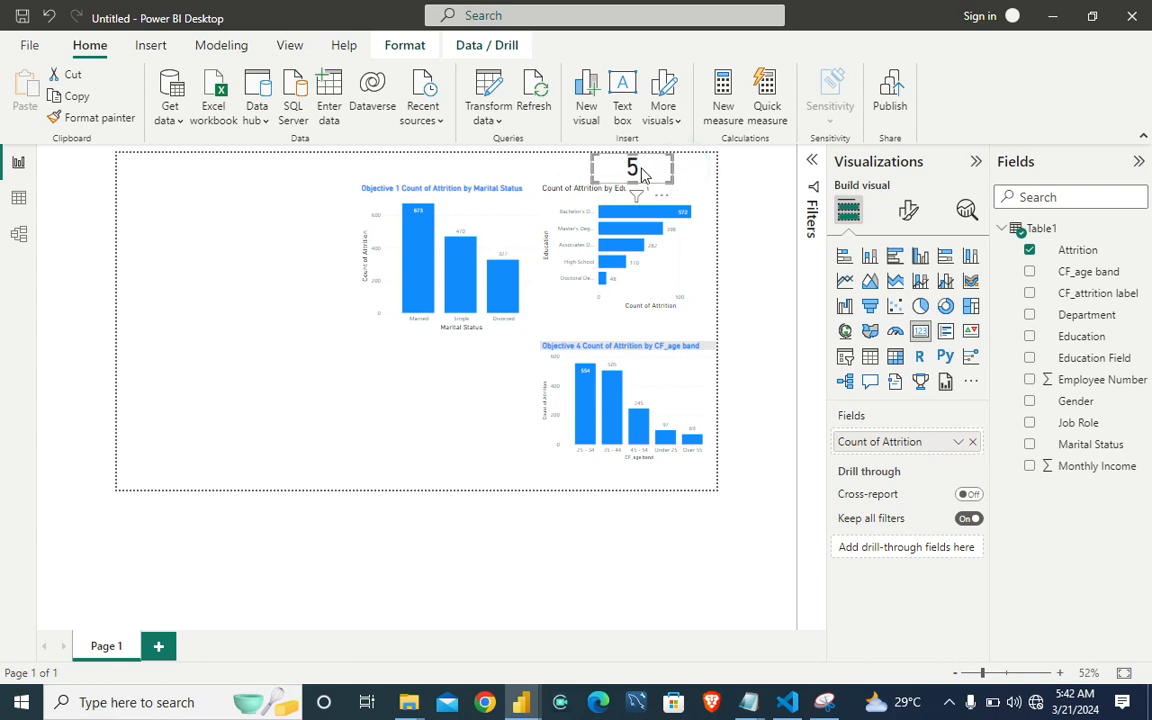
click(906, 208)
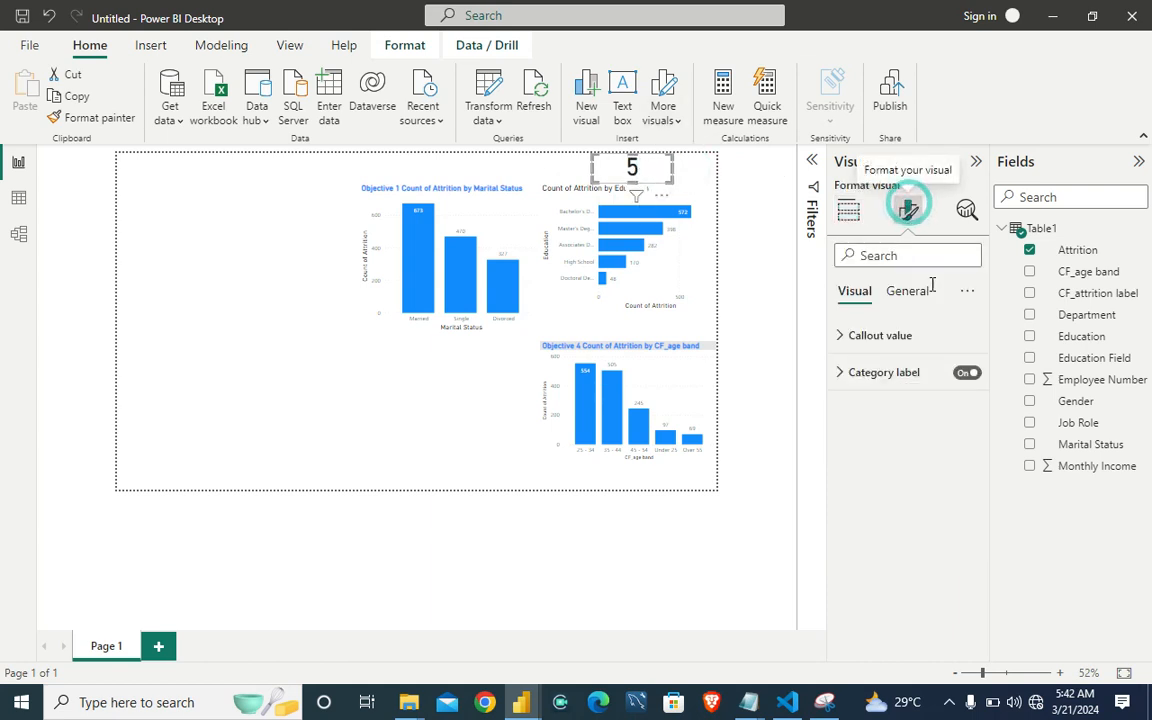
click(909, 337)
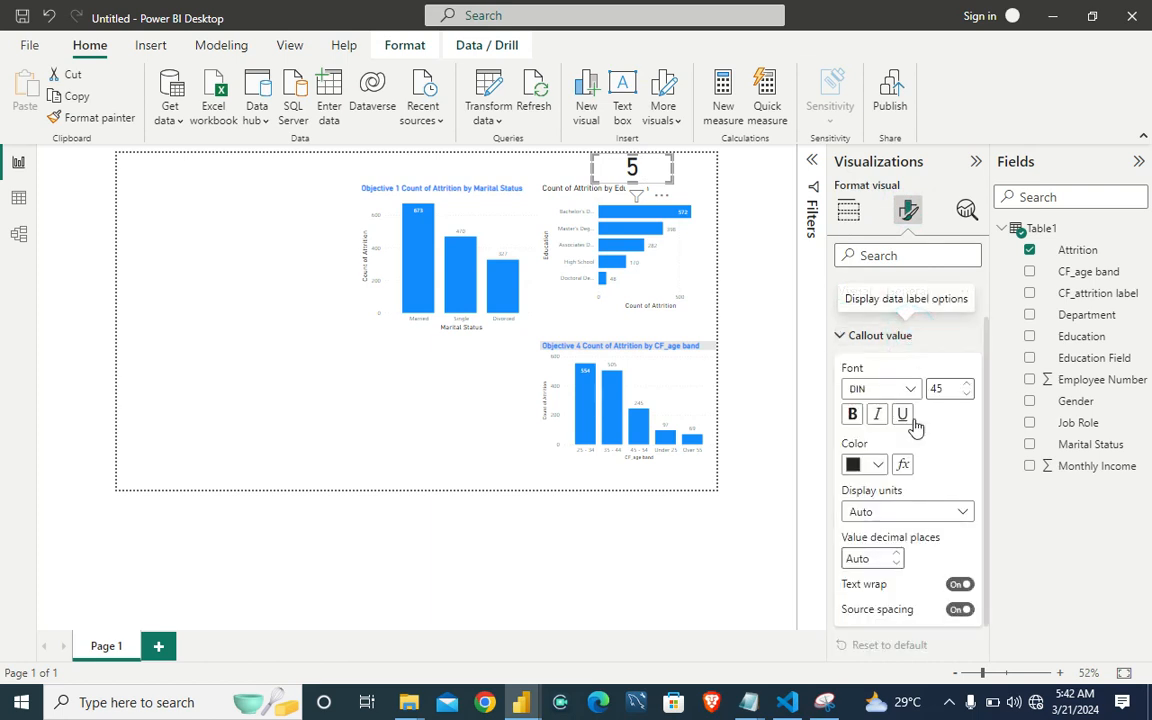
click(968, 395)
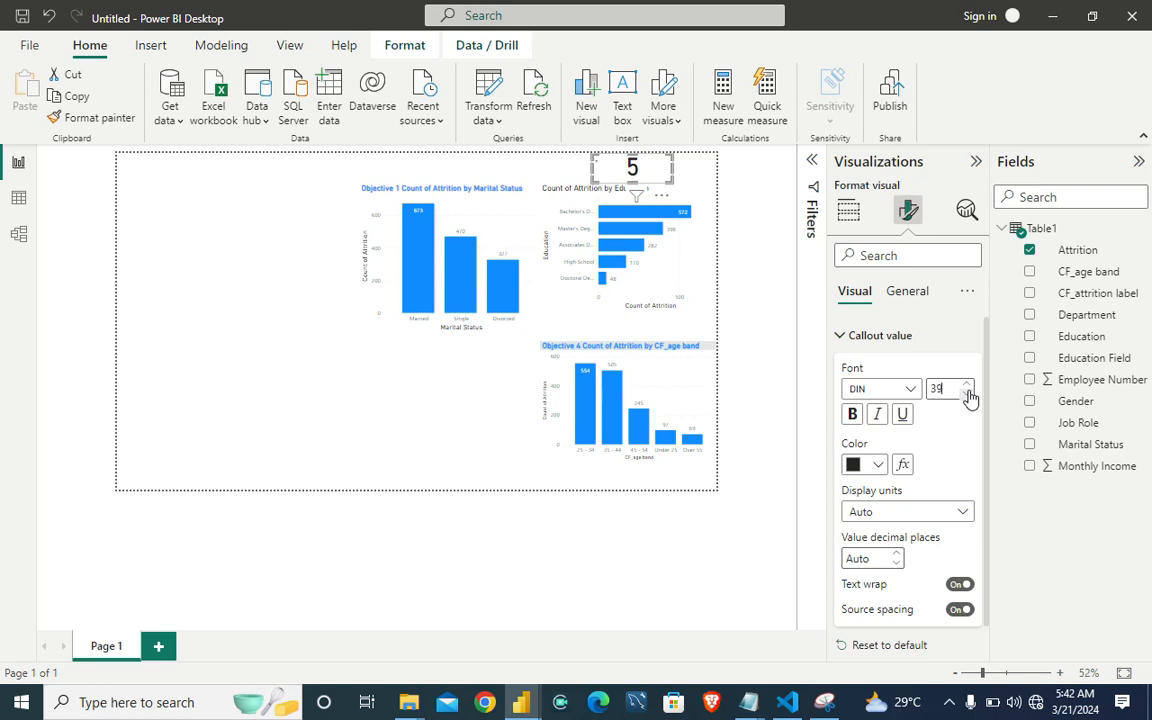
click(966, 391)
click(966, 391)
click(967, 397)
click(967, 396)
click(967, 397)
click(967, 397)
click(967, 397)
click(967, 397)
click(967, 397)
click(967, 397)
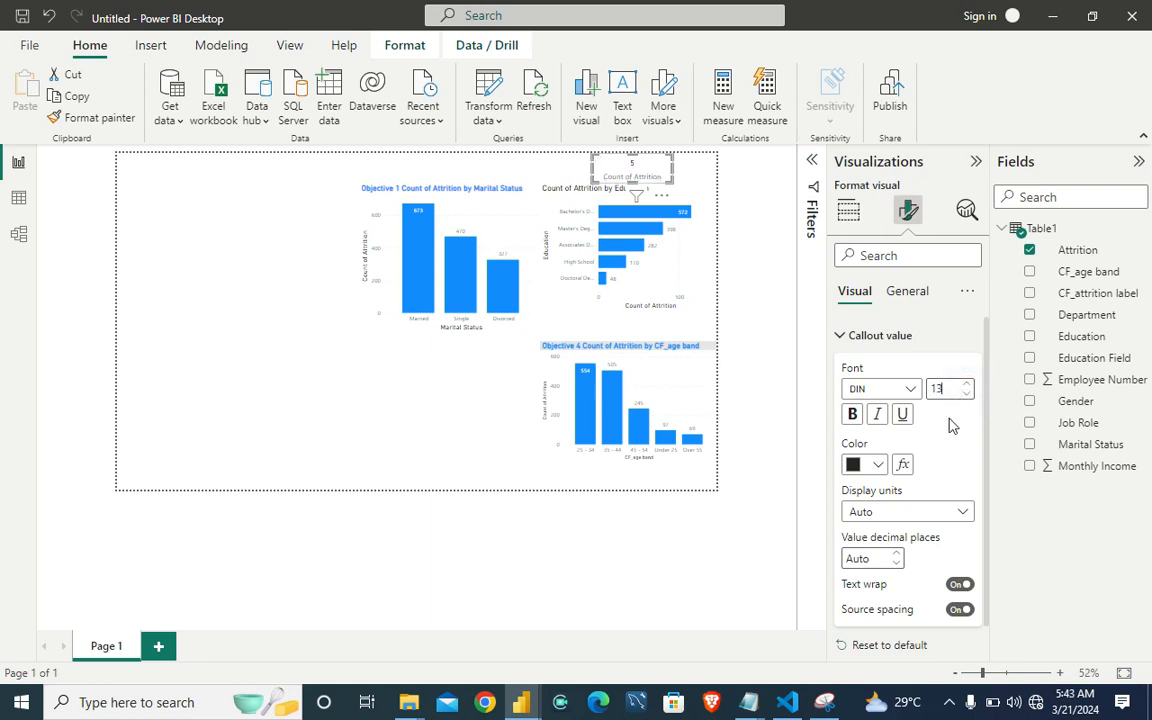
Step: Make the Count of Attrition card's callout value bold and blue
click(853, 415)
click(879, 466)
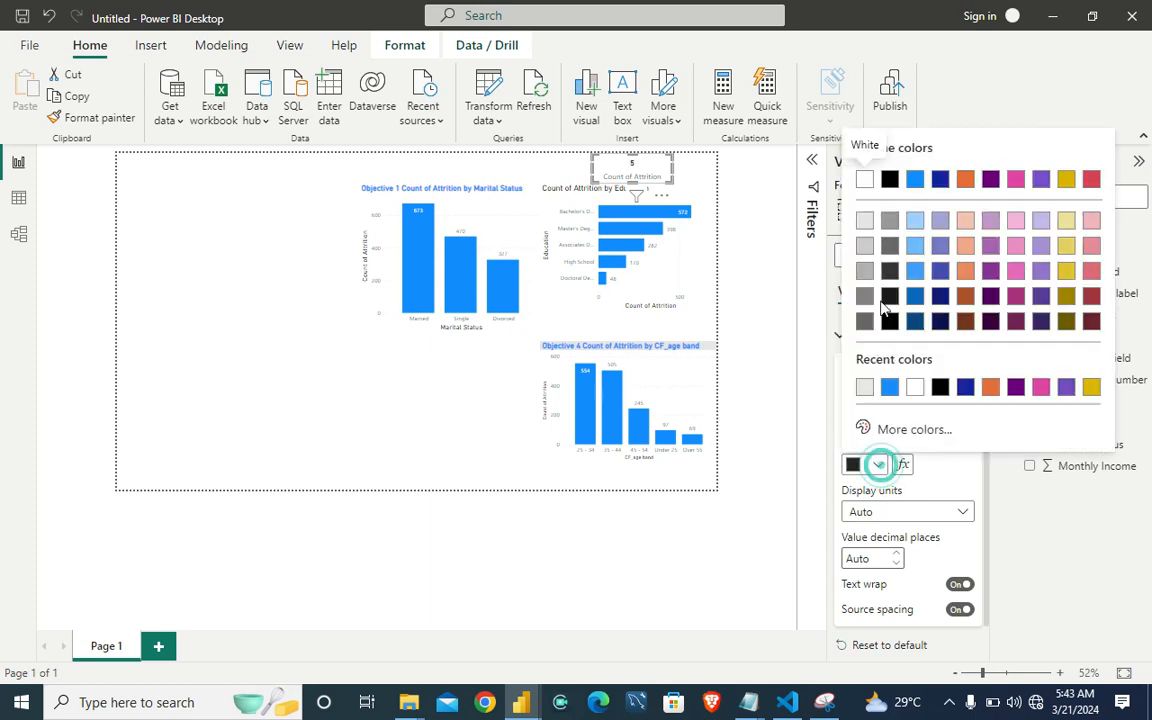
click(889, 388)
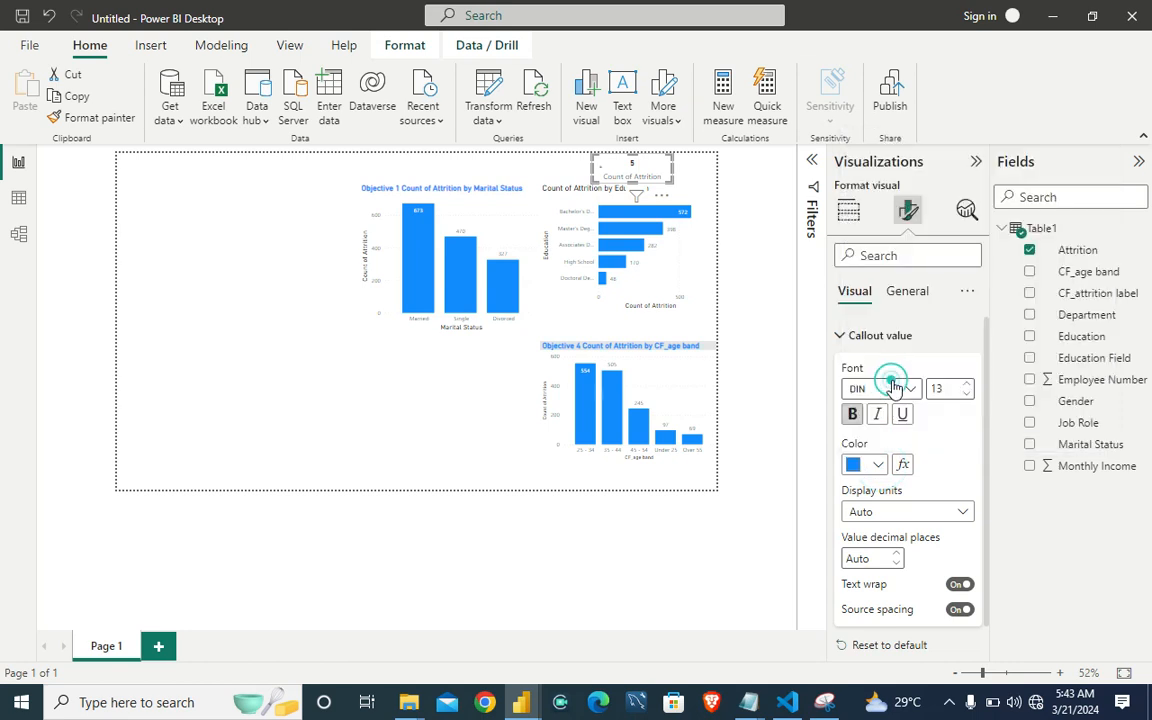
click(779, 510)
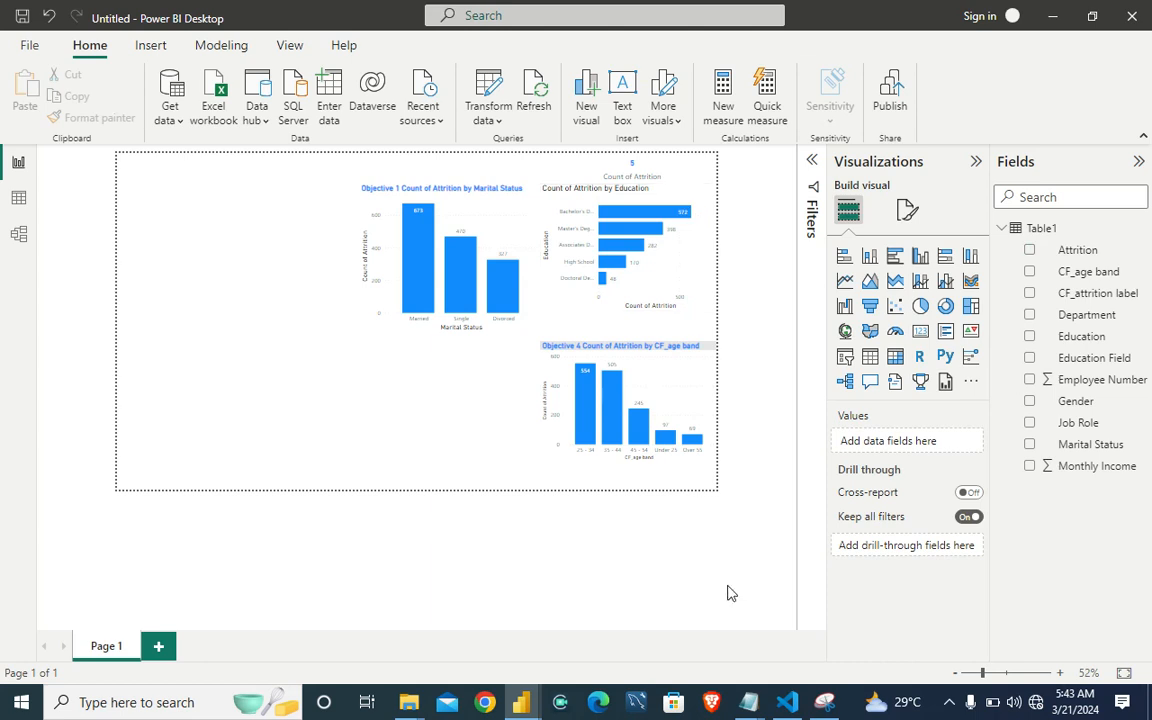
Step: Recheck the objectives in the notes and add an empty stacked bar chart below the marital status chart
click(997, 677)
drag(560, 635, 686, 638)
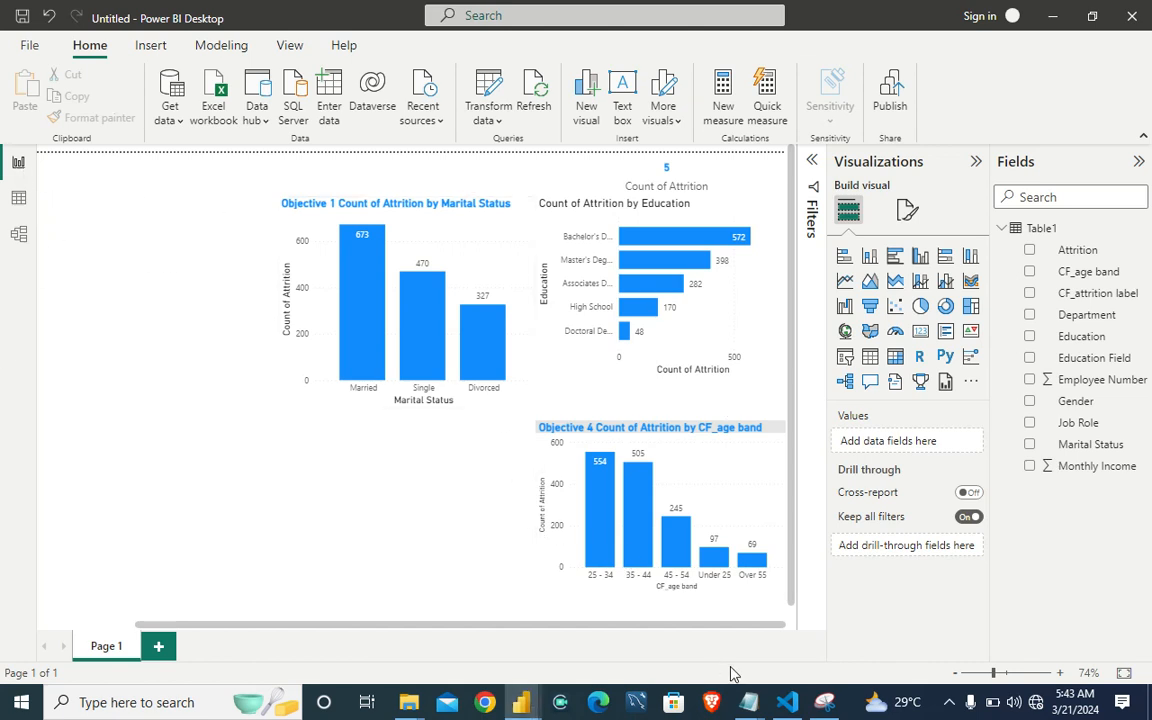
click(1049, 620)
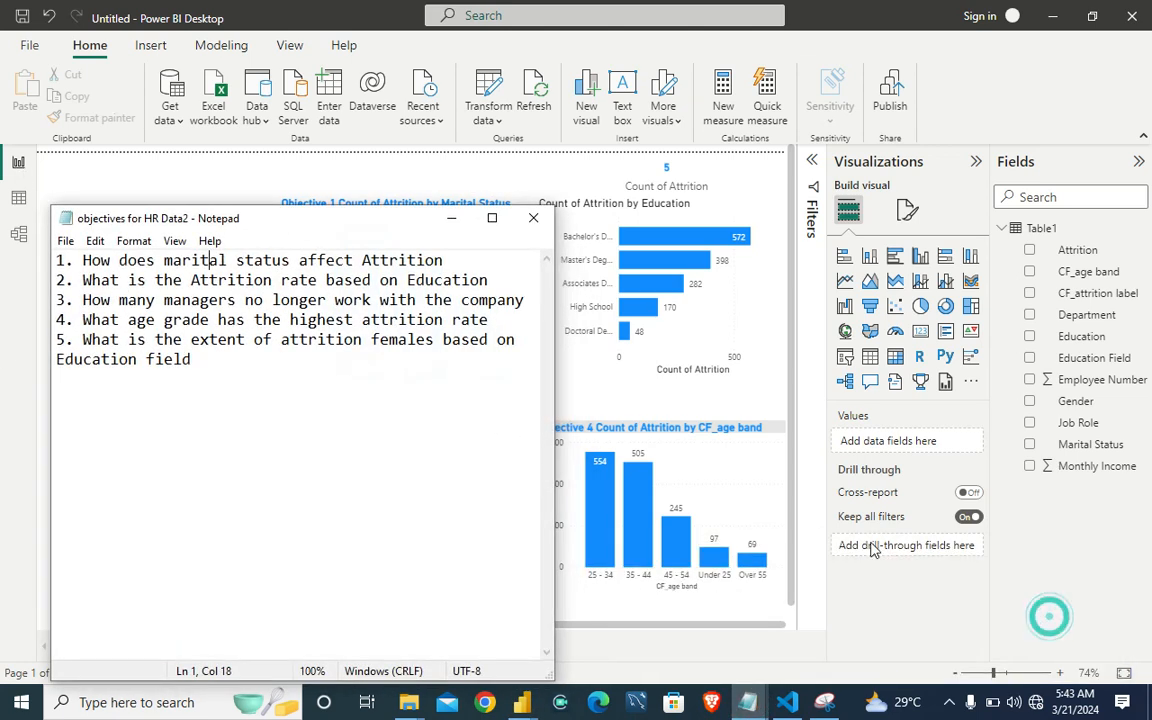
click(450, 228)
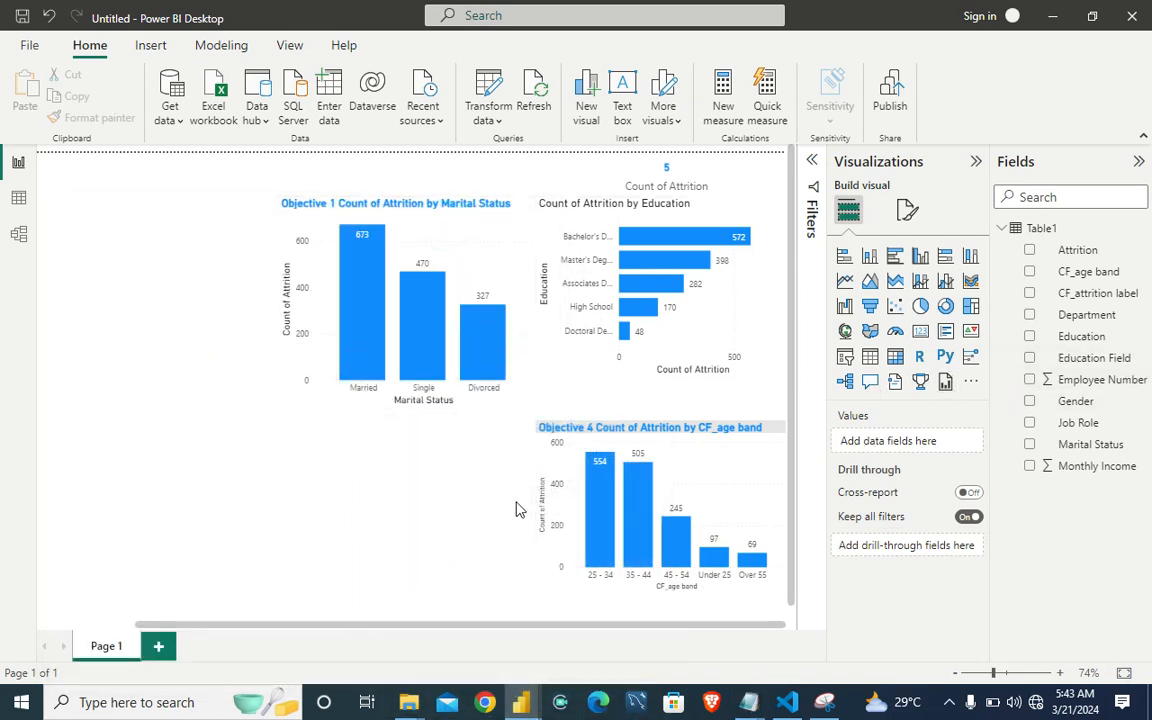
click(846, 258)
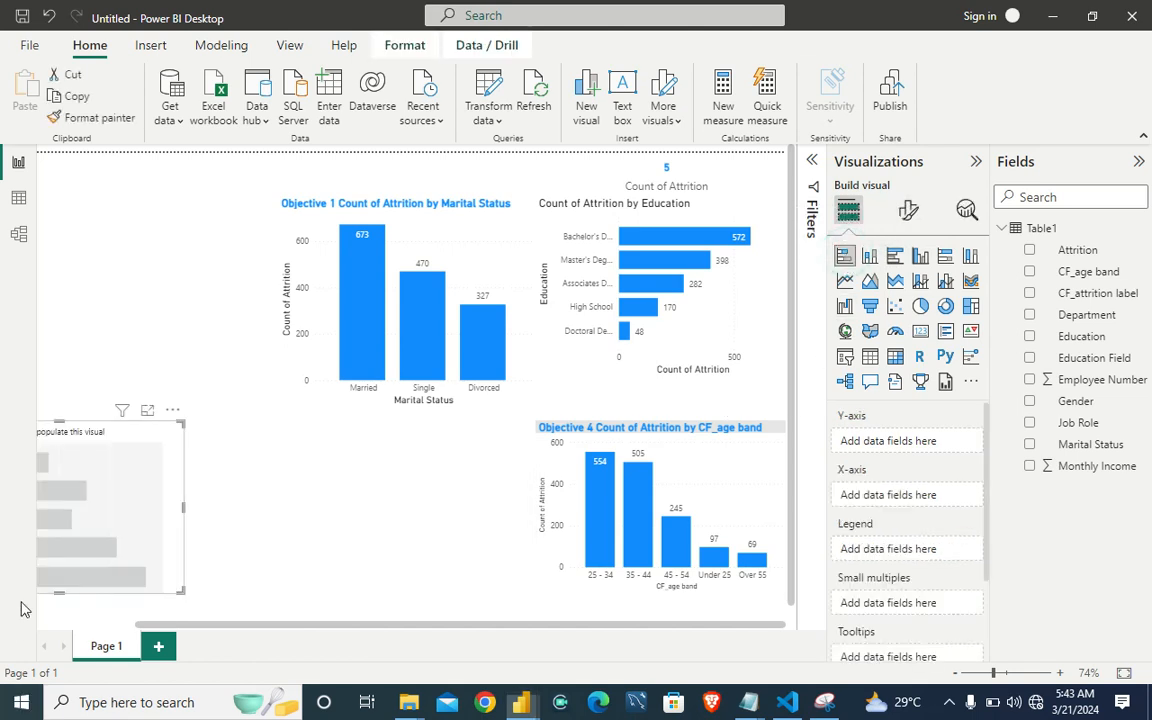
drag(113, 532, 420, 553)
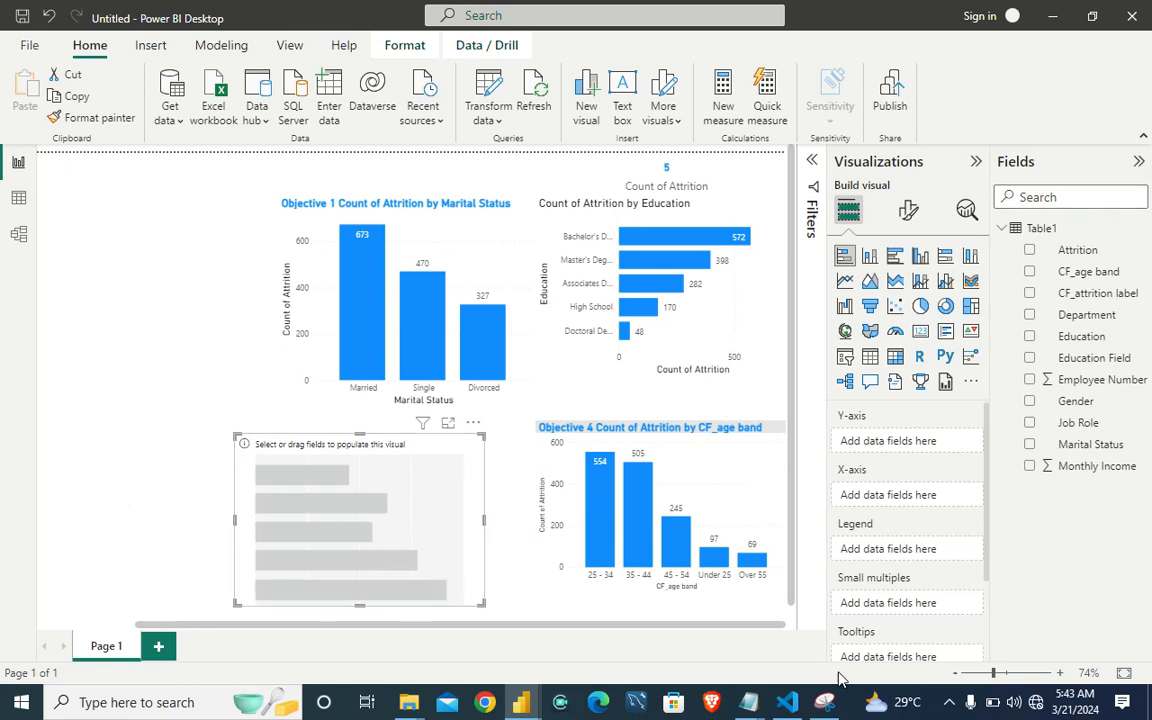
mouse_move(748, 702)
mouse_move(1048, 607)
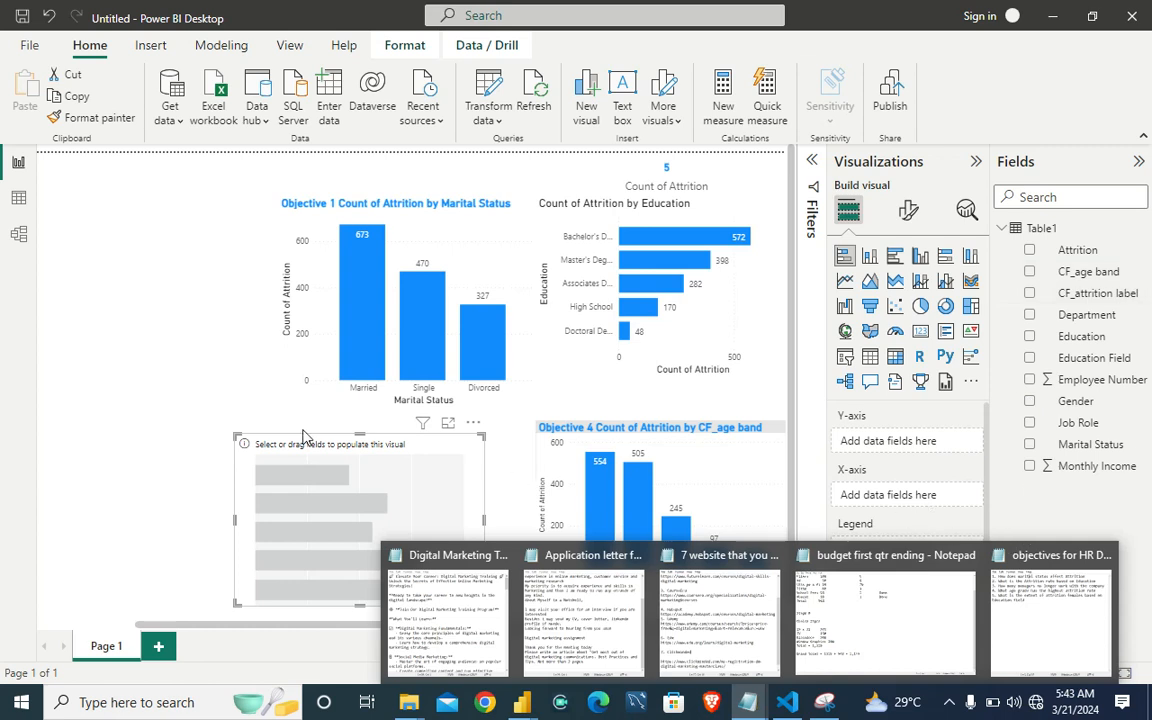
Step: Fill the empty bar chart with Gender and Attrition on the Y-axis and the count of Education on the X-axis
click(1030, 402)
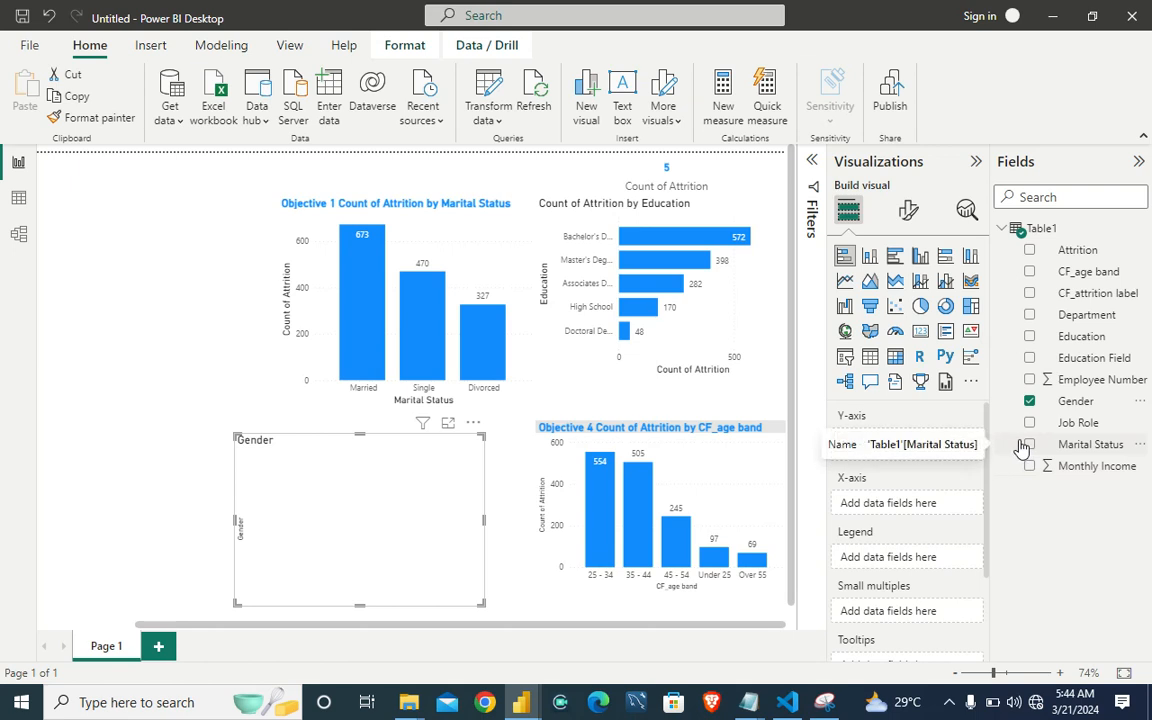
click(1031, 338)
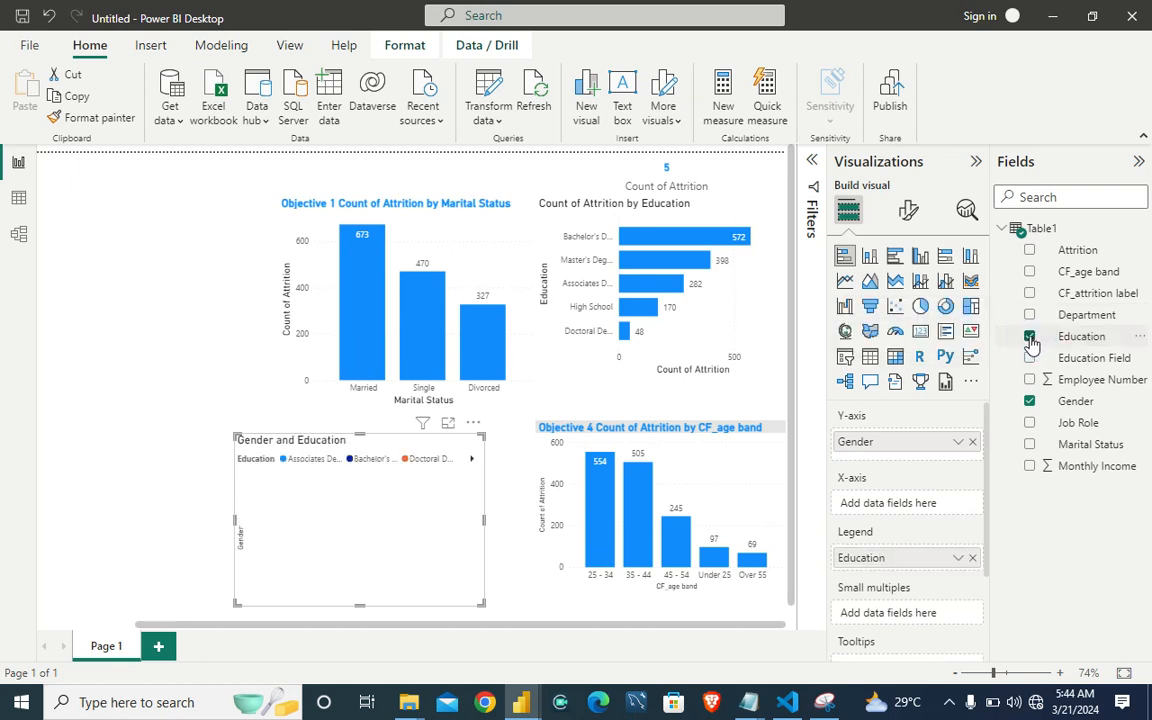
click(1031, 251)
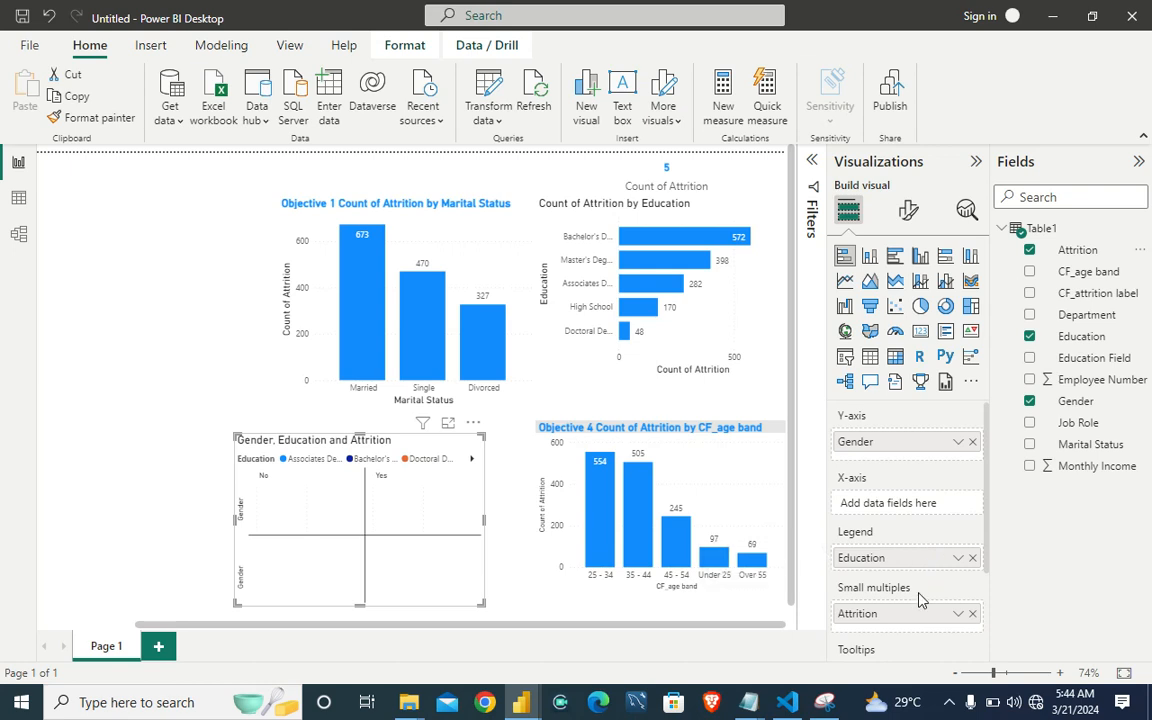
drag(911, 559, 915, 503)
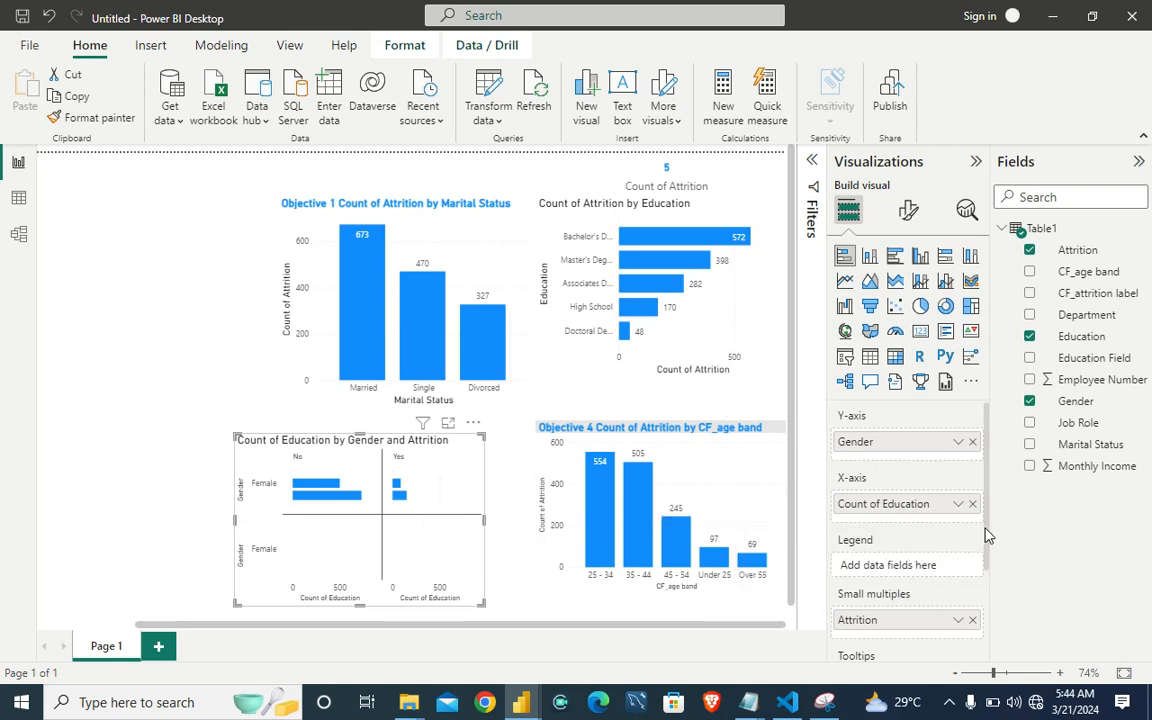
scroll(987, 535, down, 2)
drag(890, 542, 892, 446)
drag(893, 444, 893, 450)
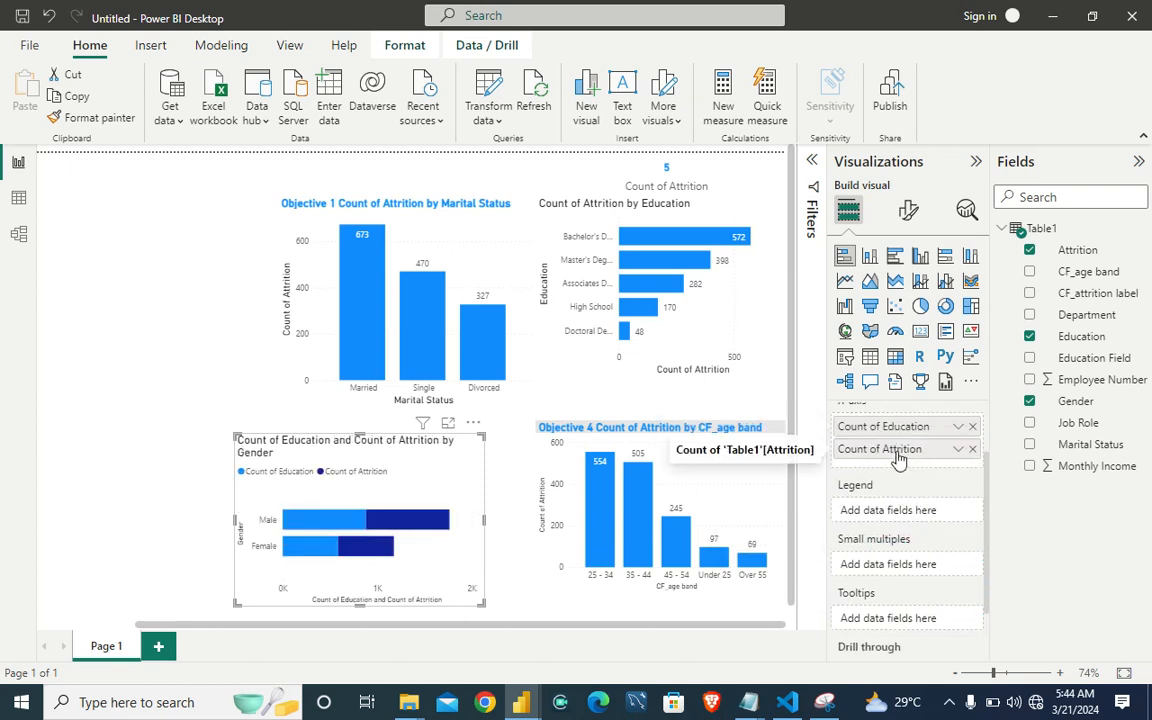
drag(986, 479, 984, 453)
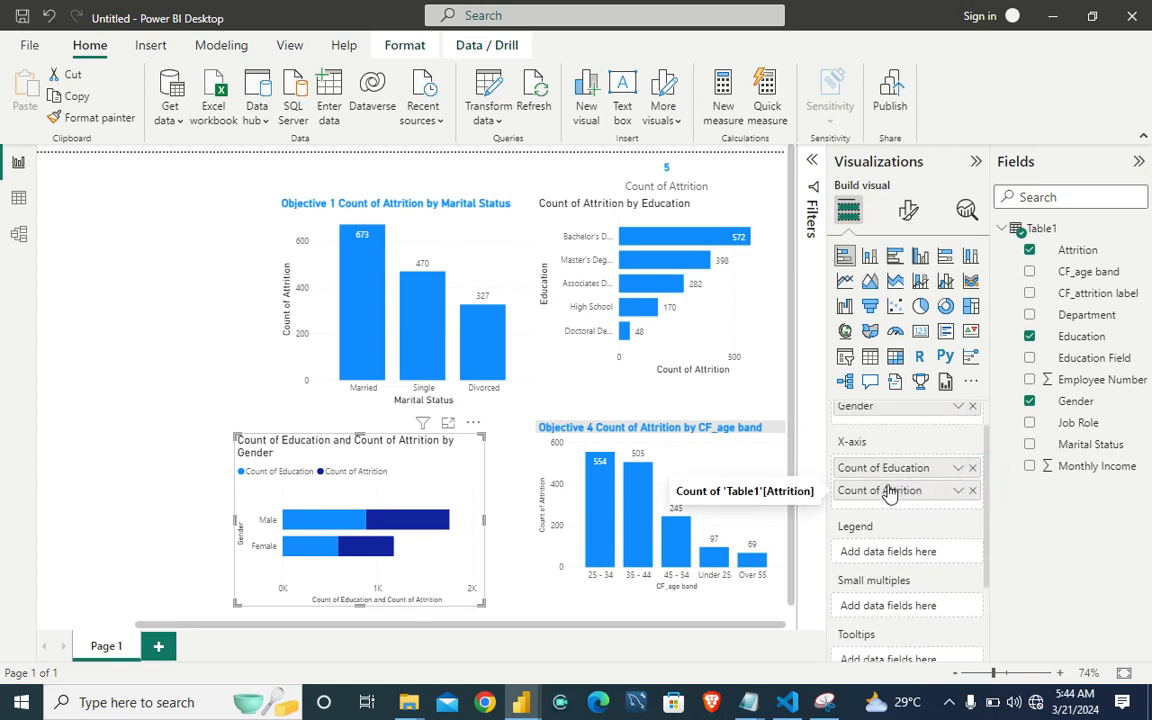
drag(989, 465, 990, 453)
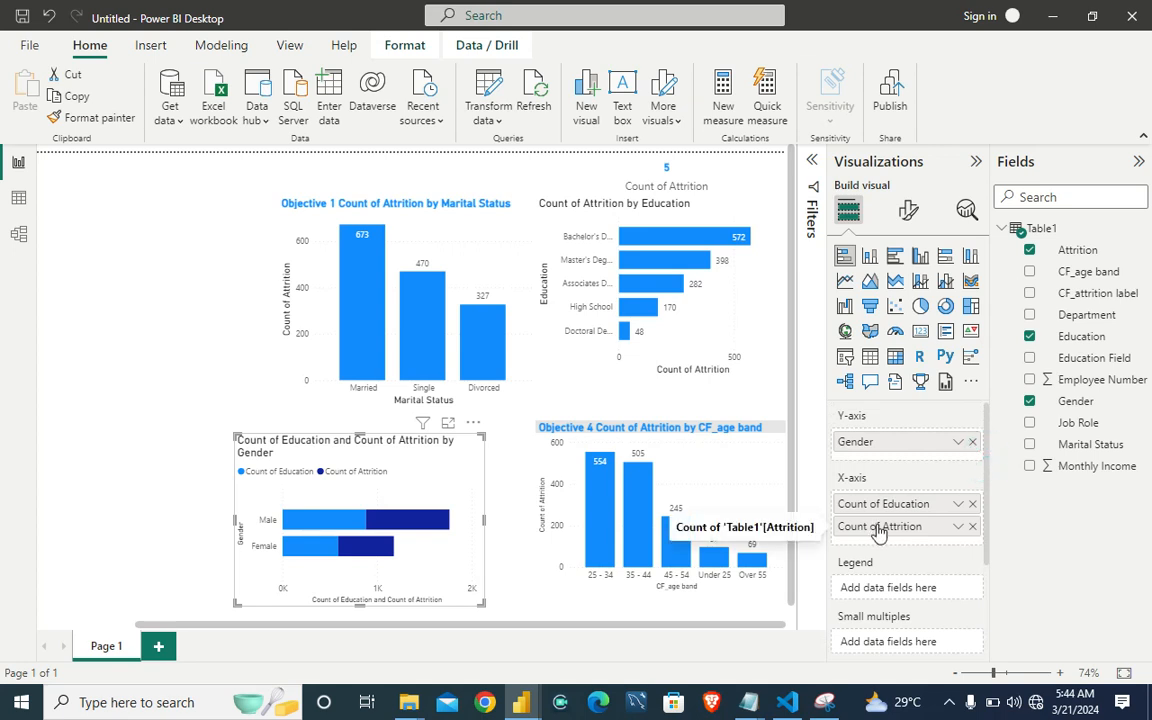
drag(878, 533, 884, 467)
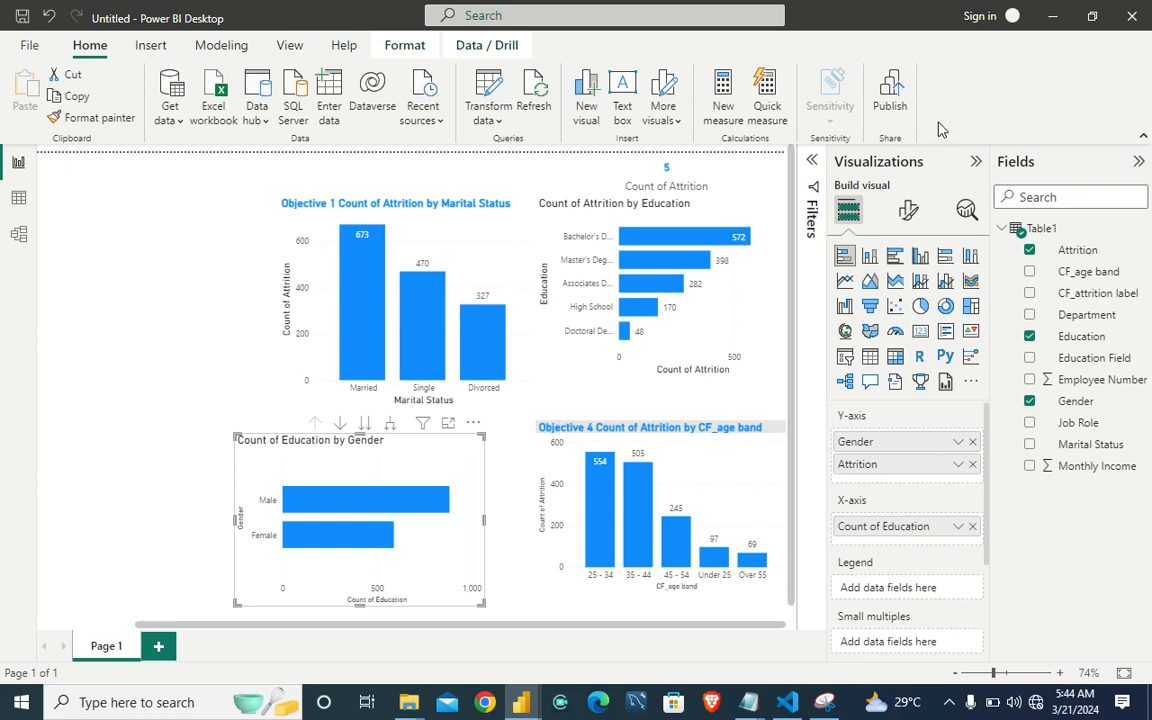
Step: Turn on data labels for the new bar chart below the marital status chart
click(908, 210)
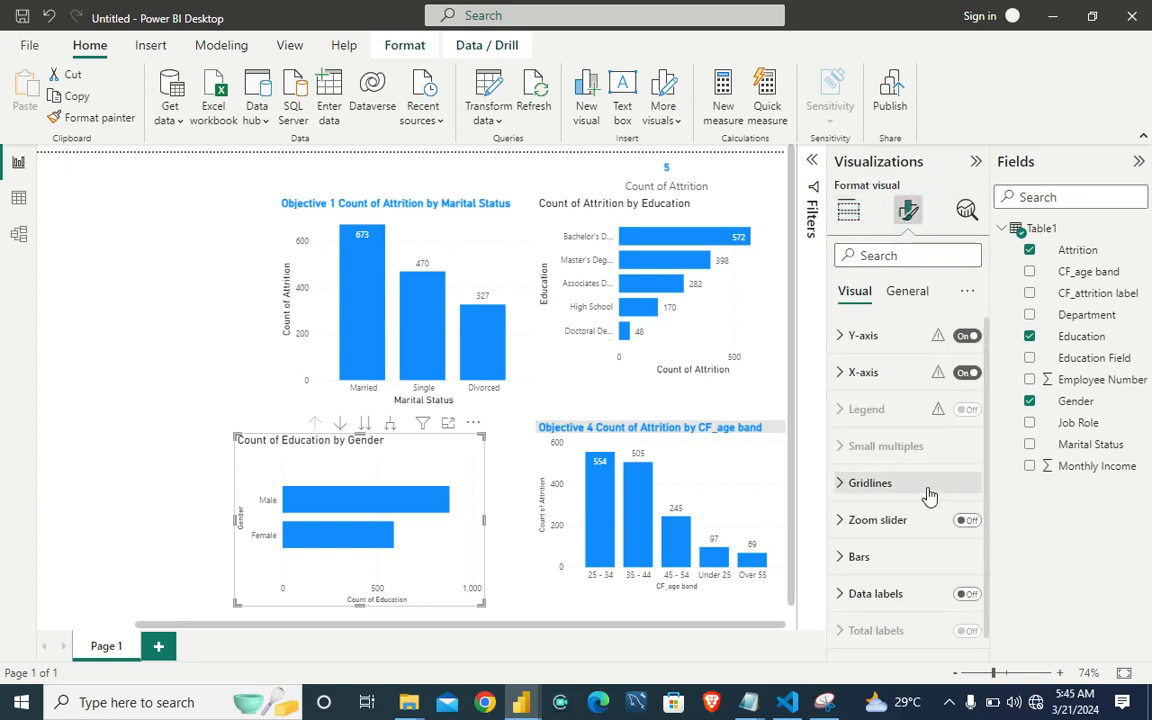
click(970, 595)
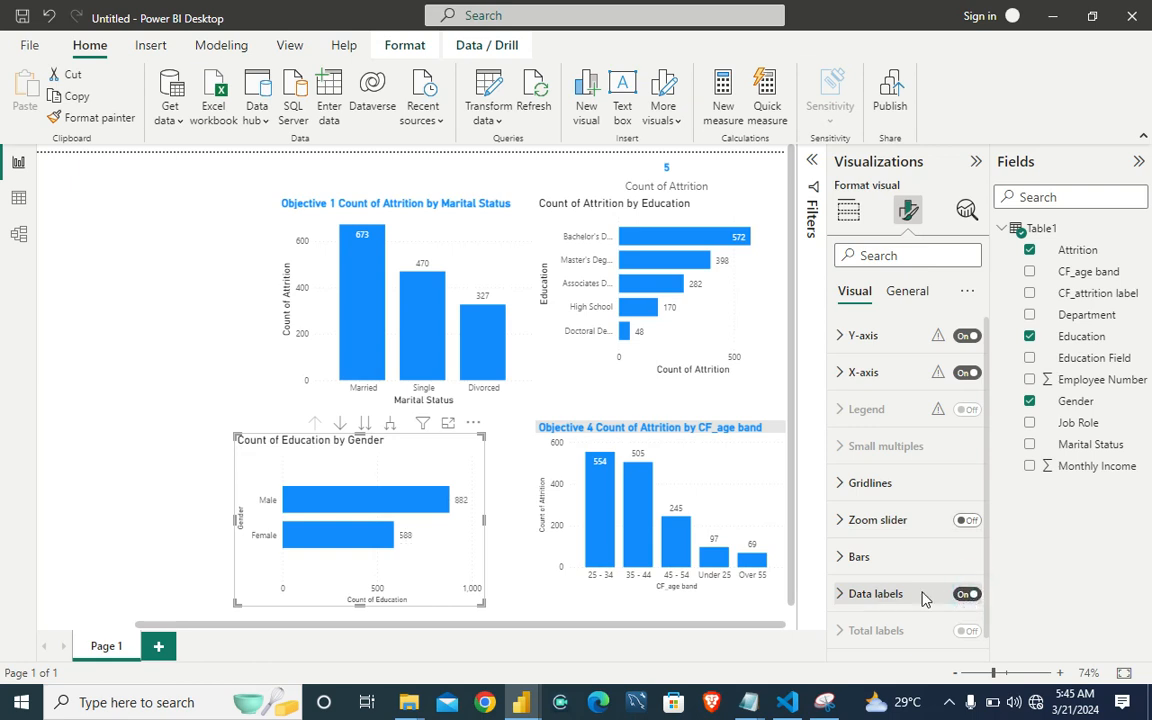
click(951, 708)
right_click(1005, 629)
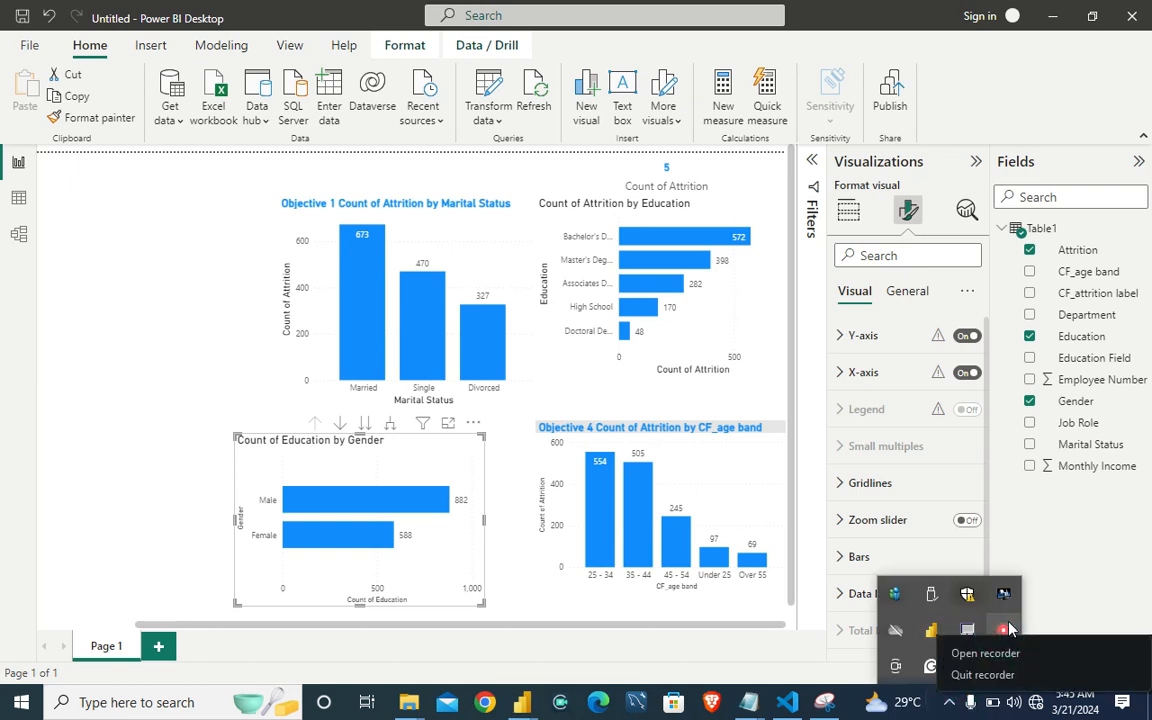
click(988, 652)
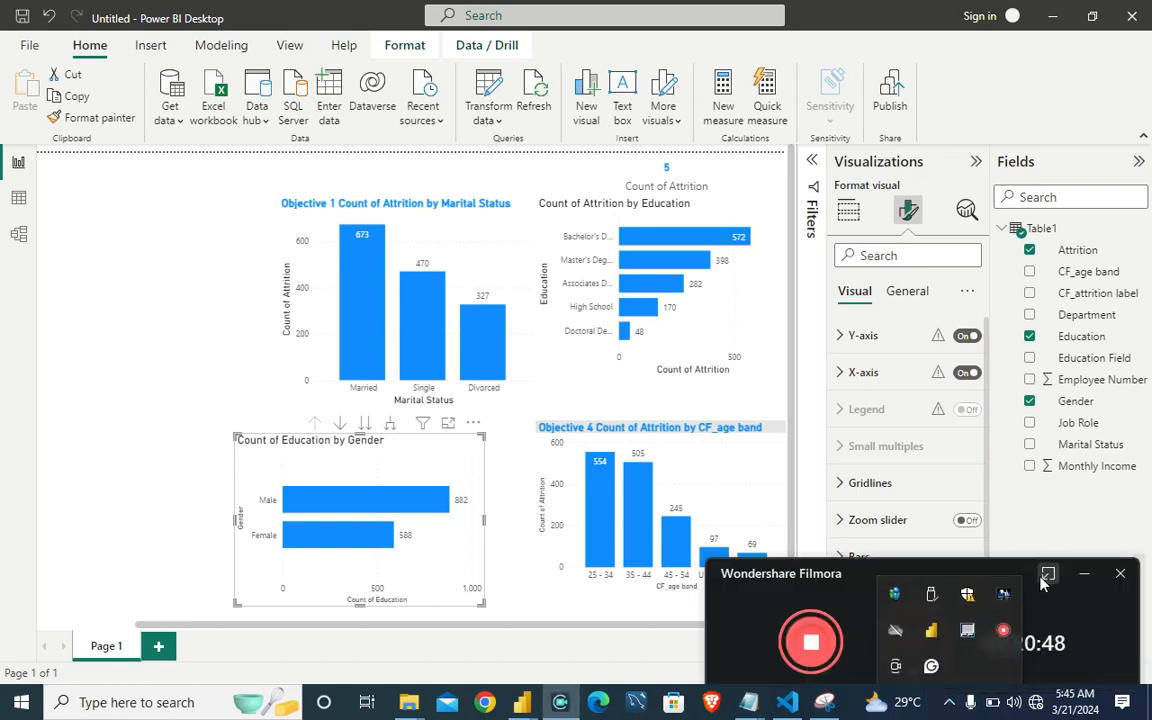
click(845, 595)
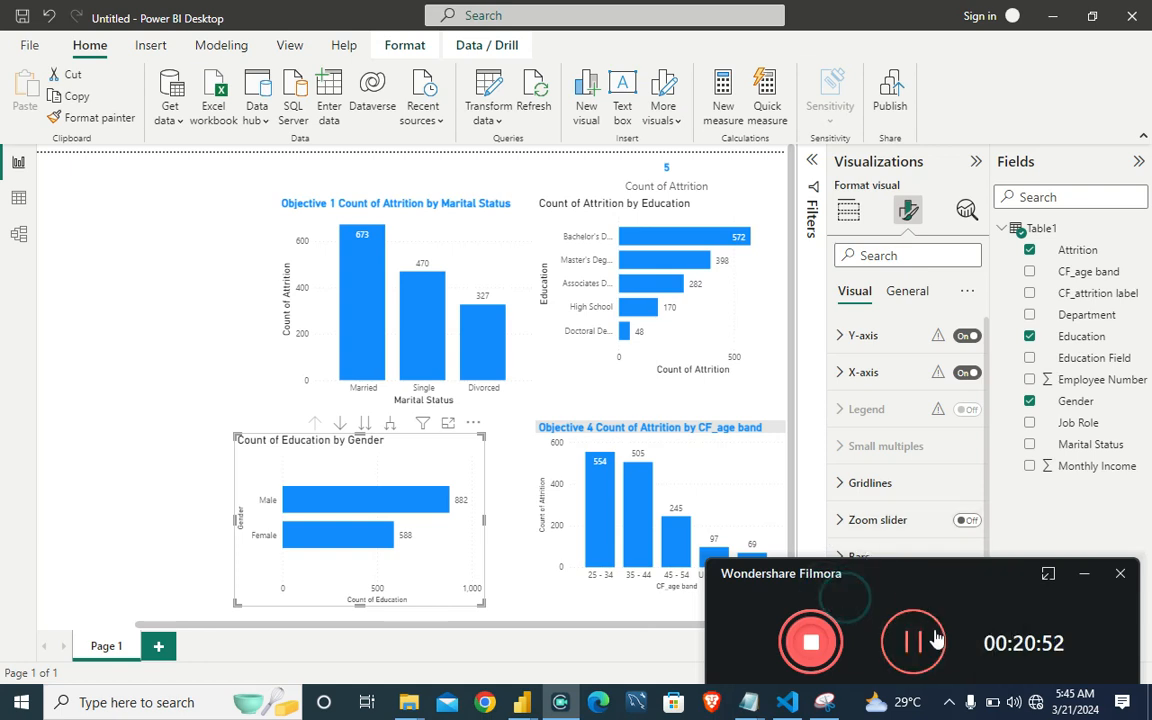
click(913, 638)
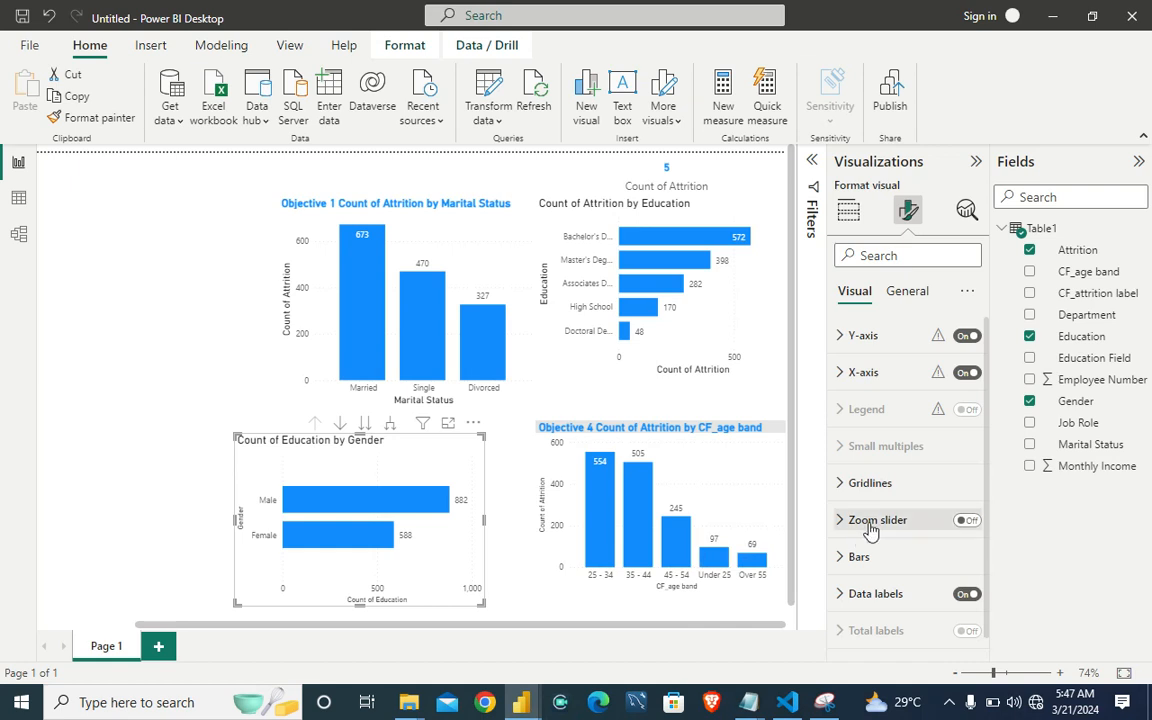
Step: Replace the chart's fields with Education Field on the Y-axis, the count of Attrition on the X-axis and Gender as legend
click(846, 212)
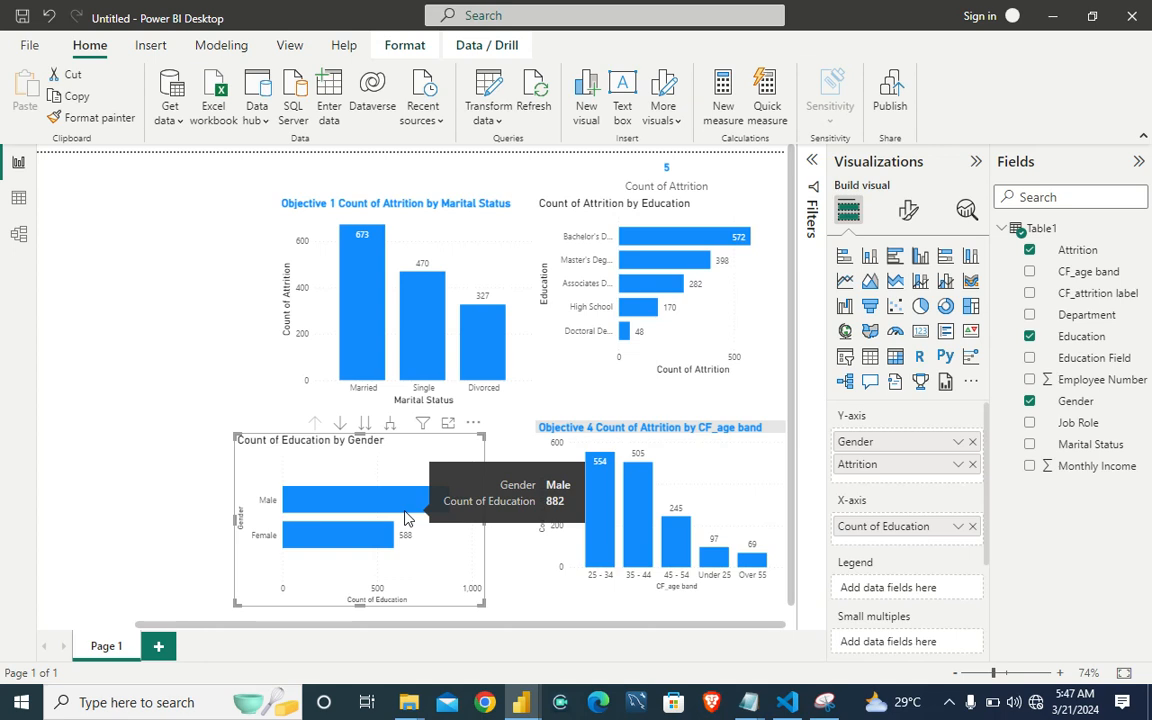
click(972, 442)
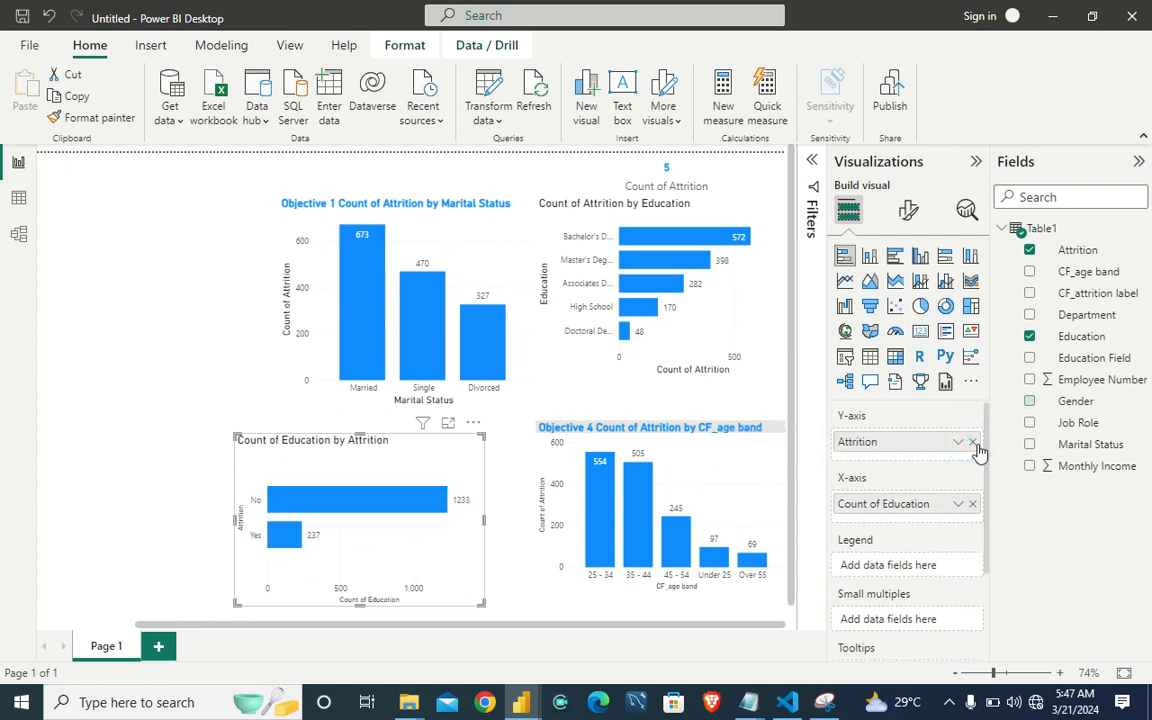
click(972, 442)
click(972, 504)
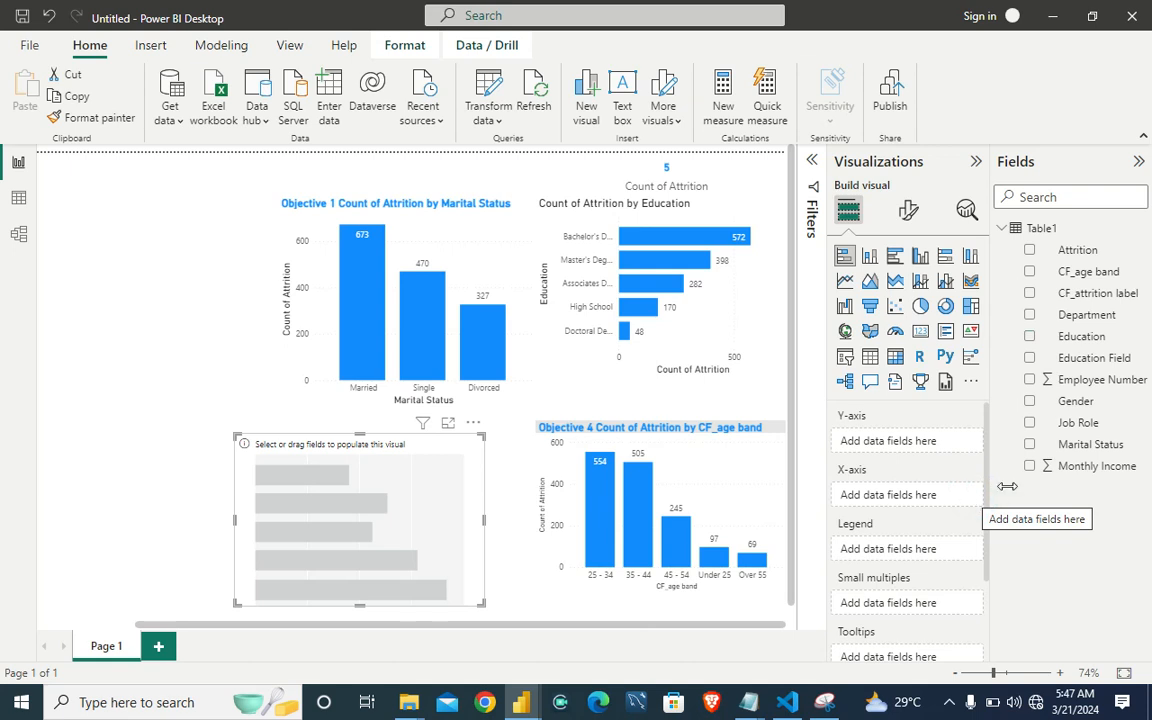
drag(1071, 362, 913, 450)
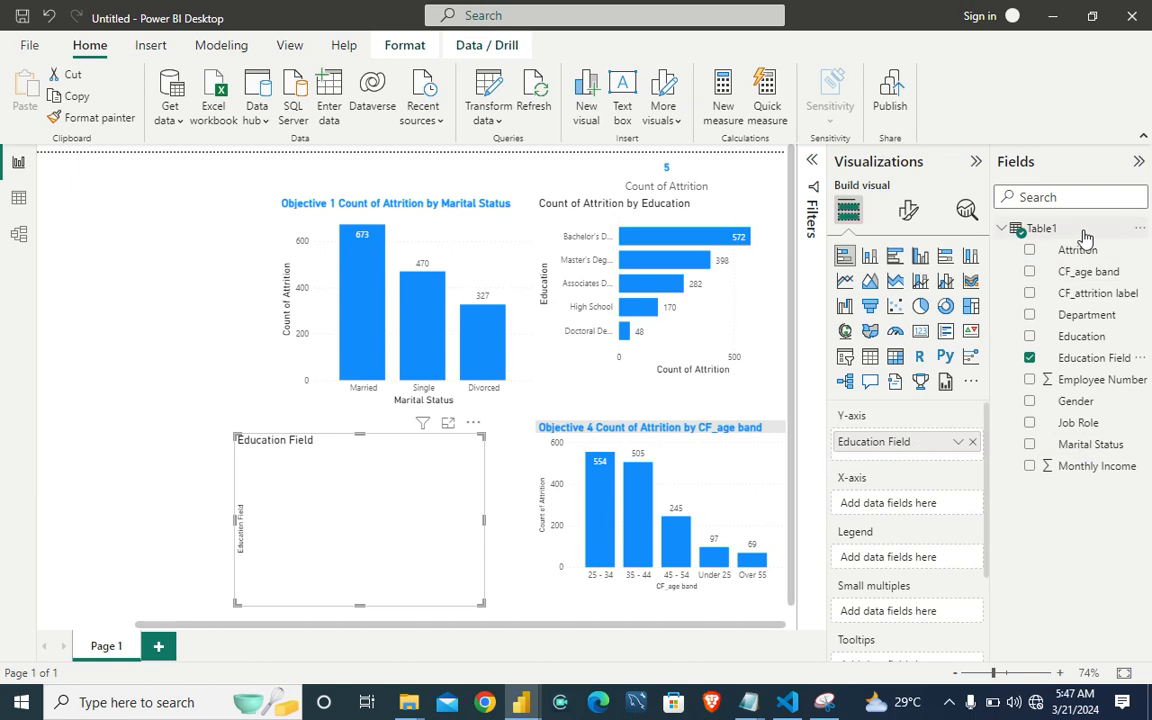
drag(1080, 249, 918, 505)
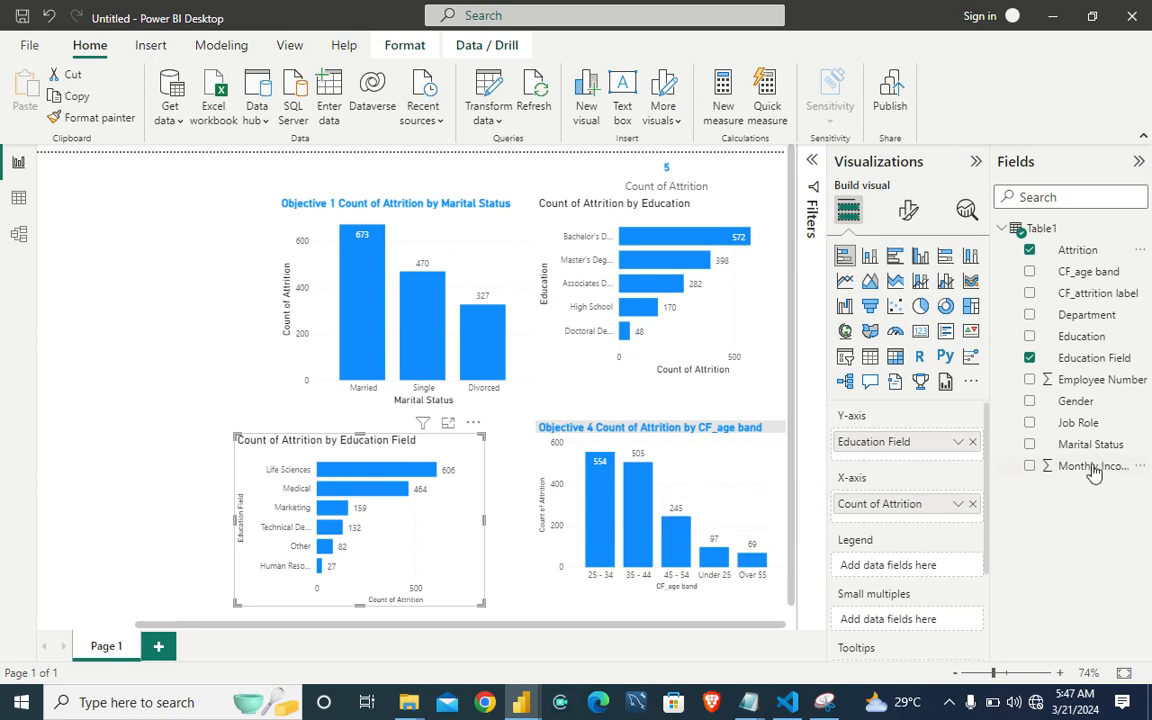
drag(1078, 402, 922, 572)
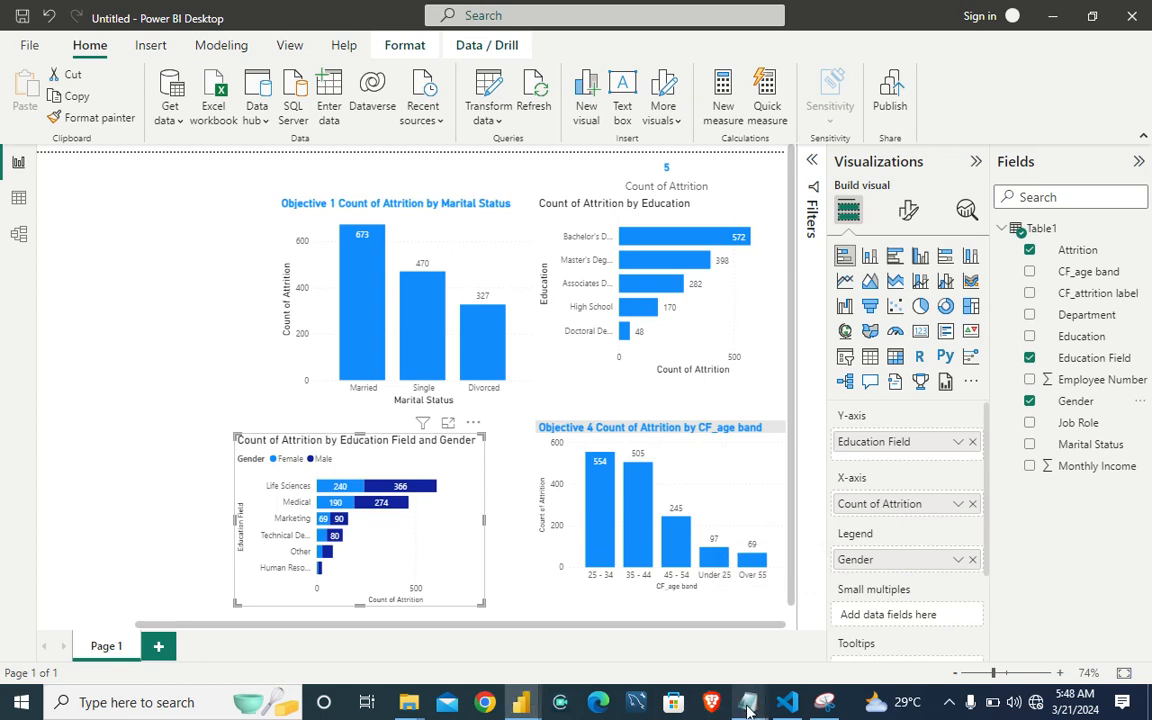
Step: Recheck the objectives in the notes and filter the education field chart's Gender to Female only
mouse_move(748, 708)
click(1038, 650)
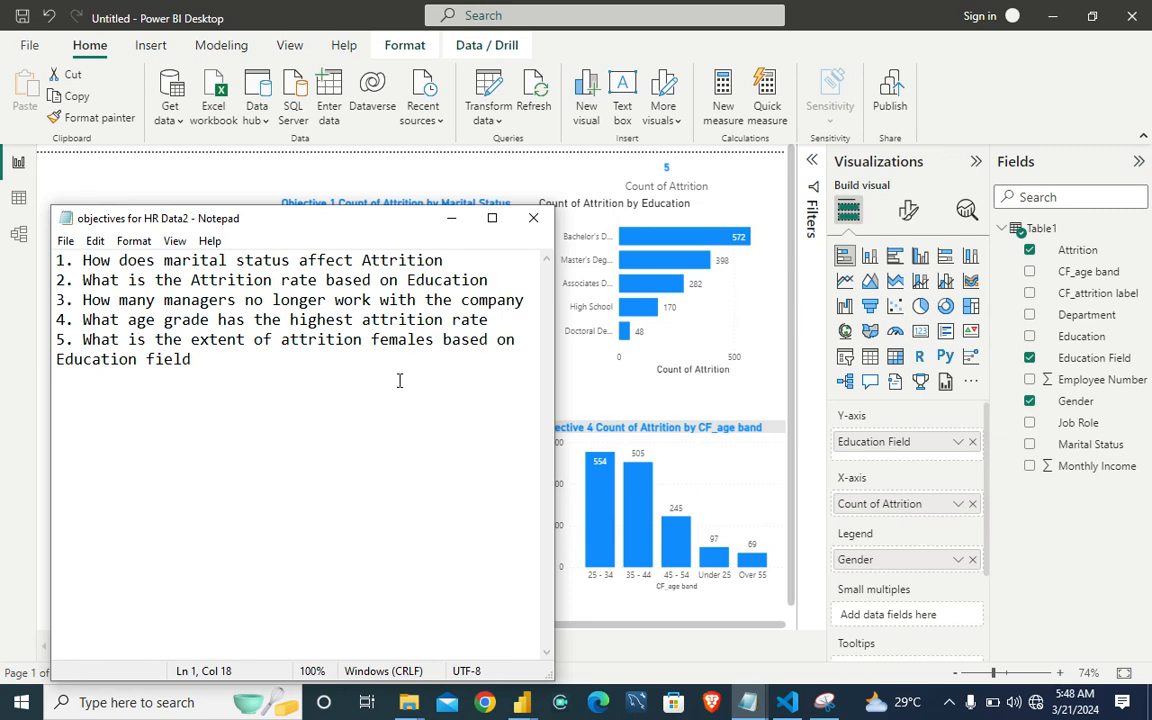
click(452, 219)
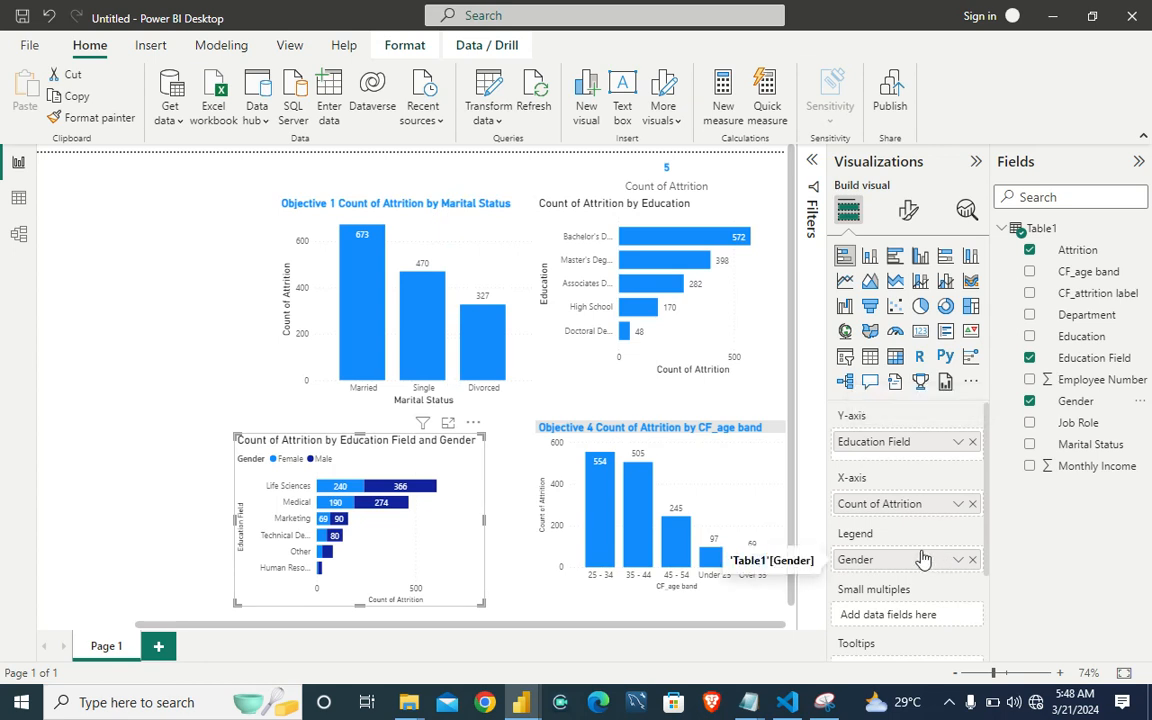
click(812, 160)
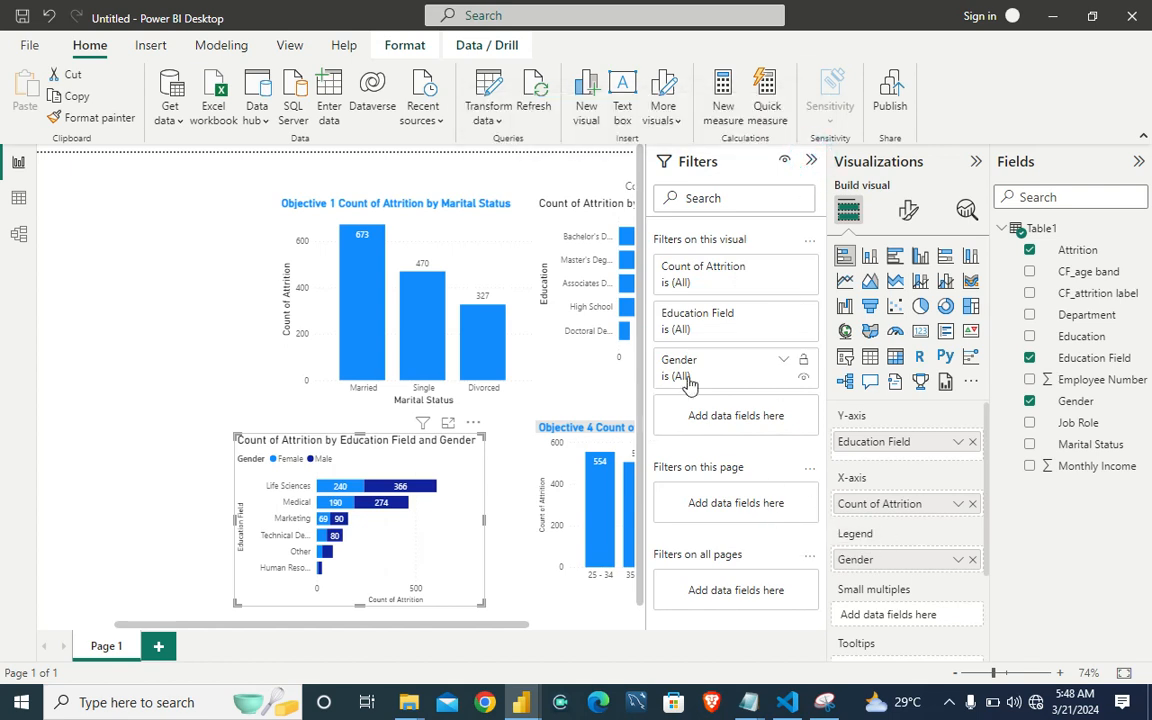
click(788, 358)
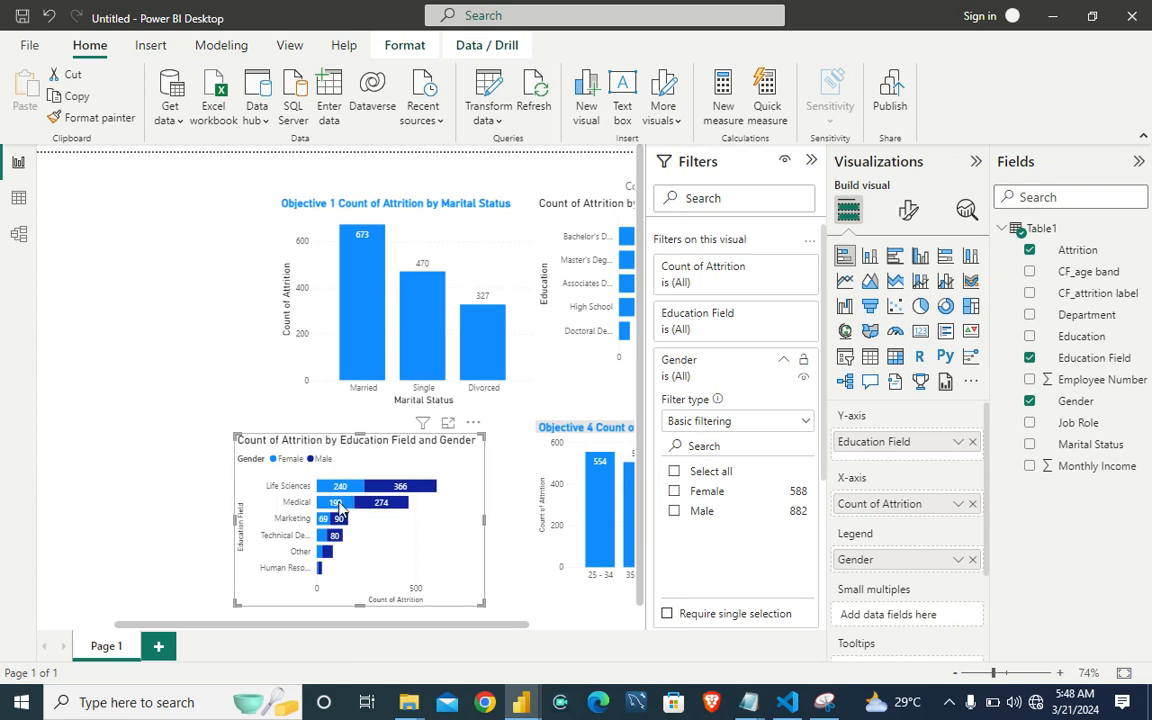
scroll(193, 413, up, 2)
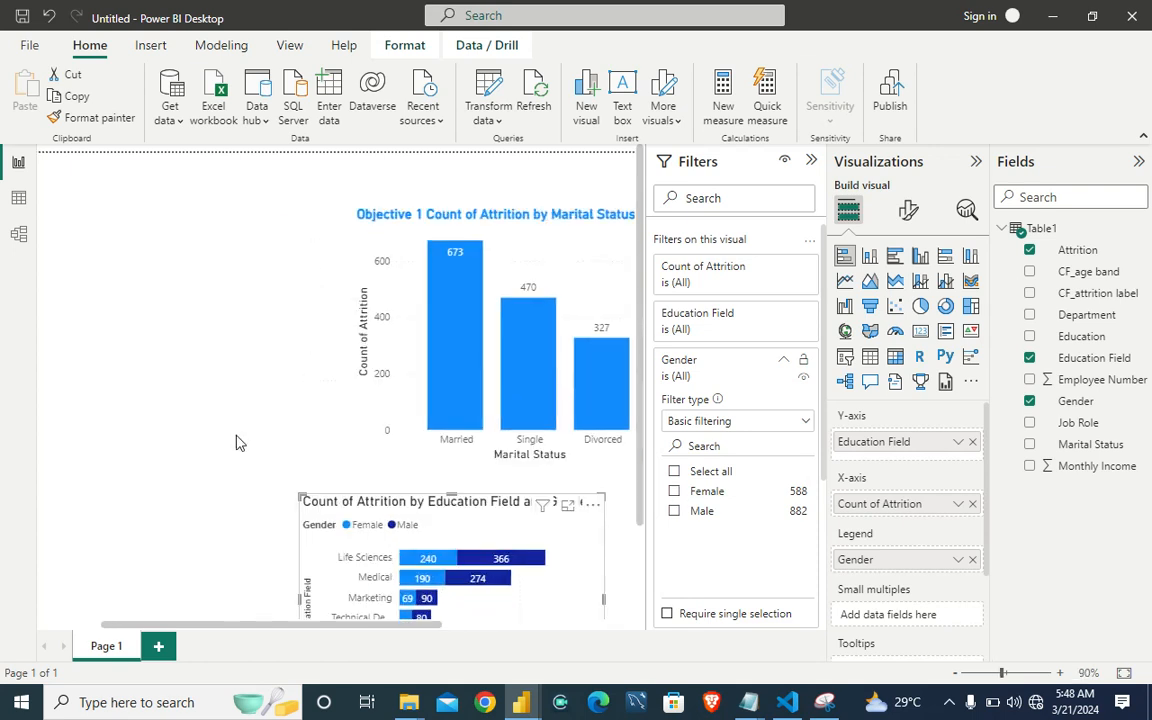
scroll(640, 442, down, 3)
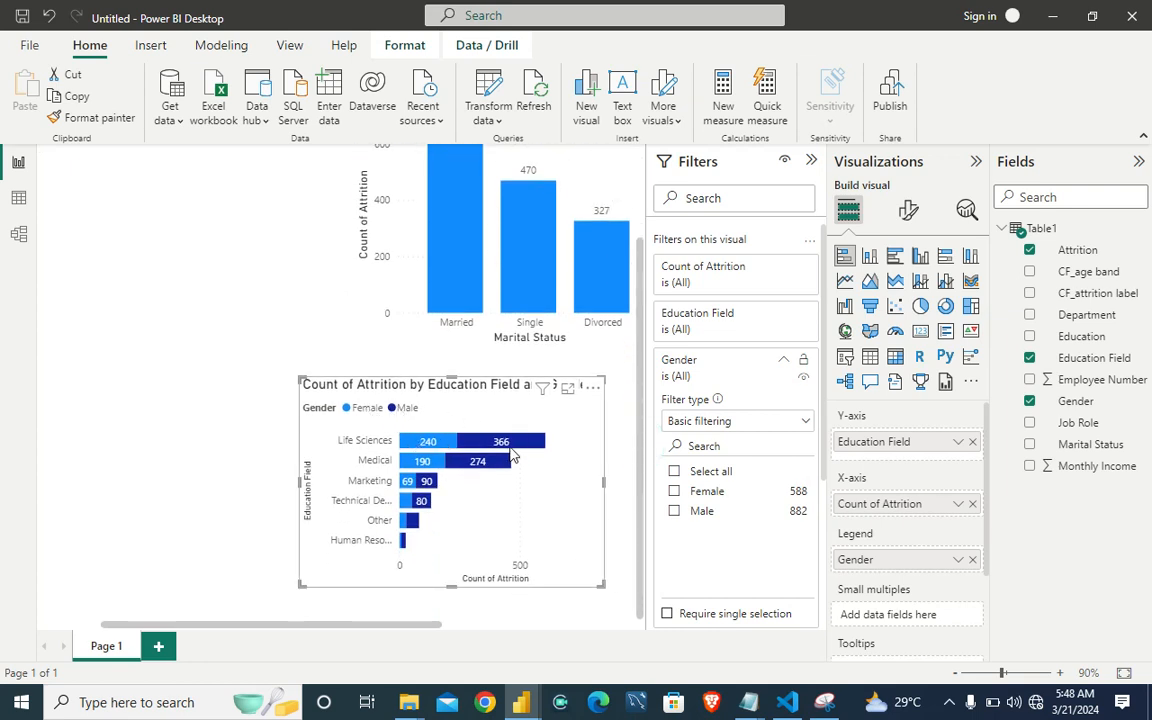
mouse_move(510, 442)
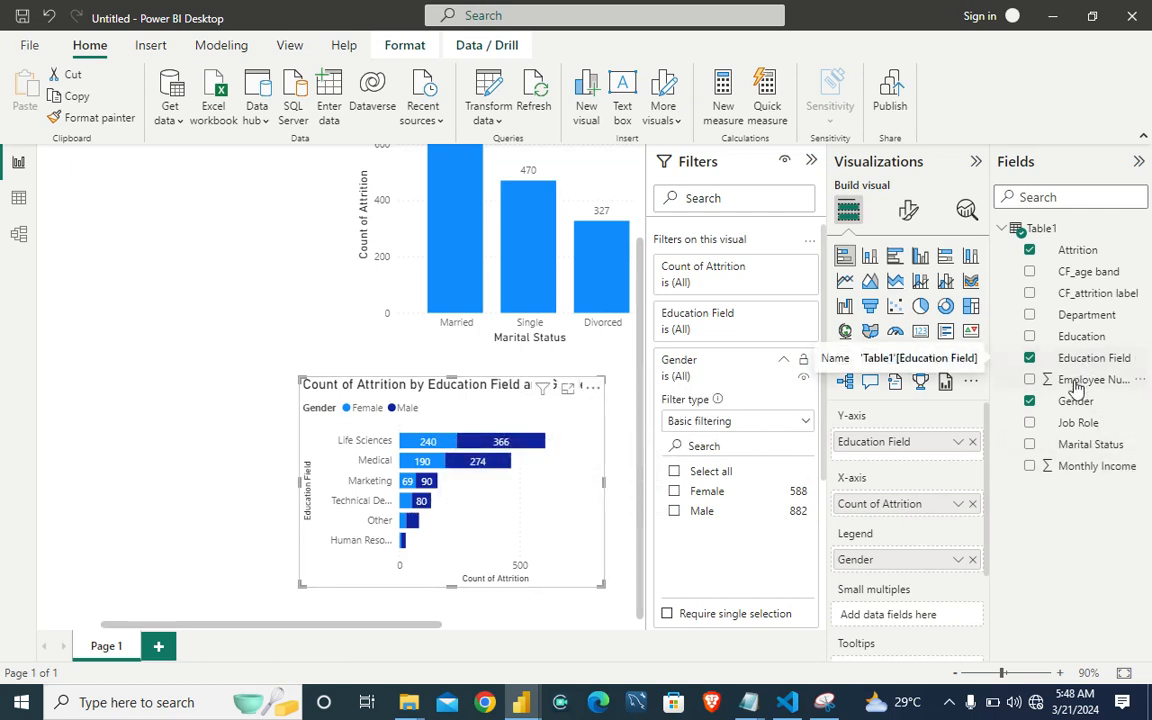
click(675, 494)
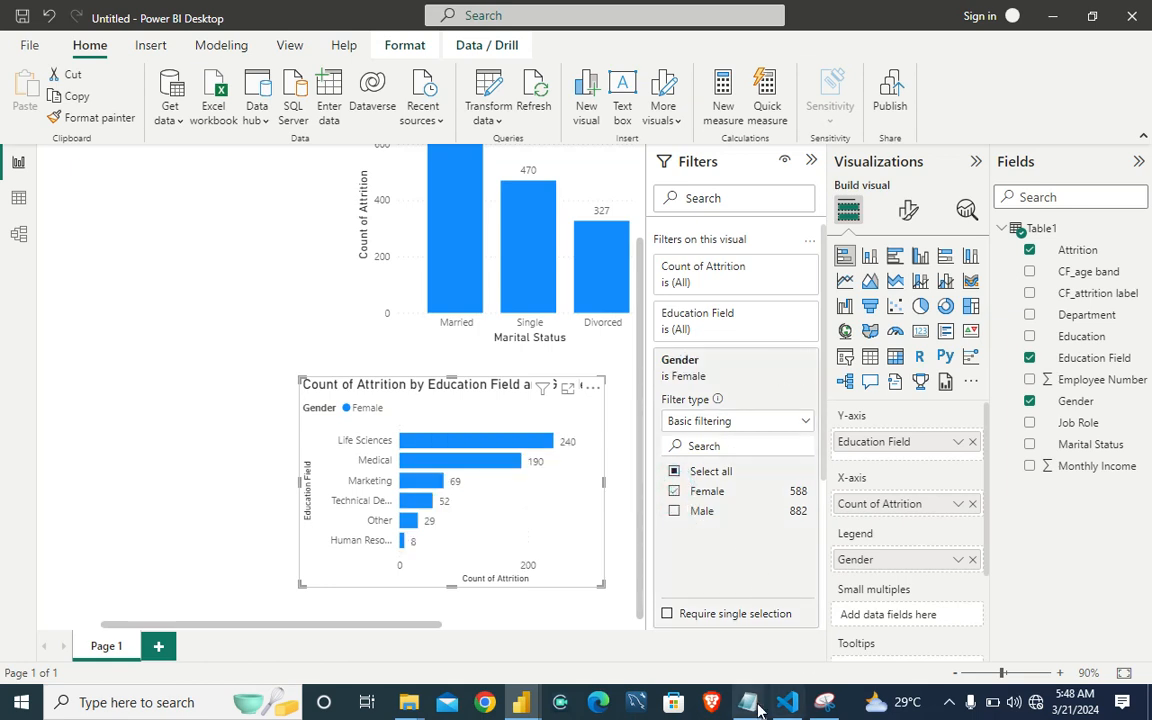
Step: Compare the female attrition chart with objective 5 in the notes and collapse the filter options
mouse_move(745, 705)
click(1035, 622)
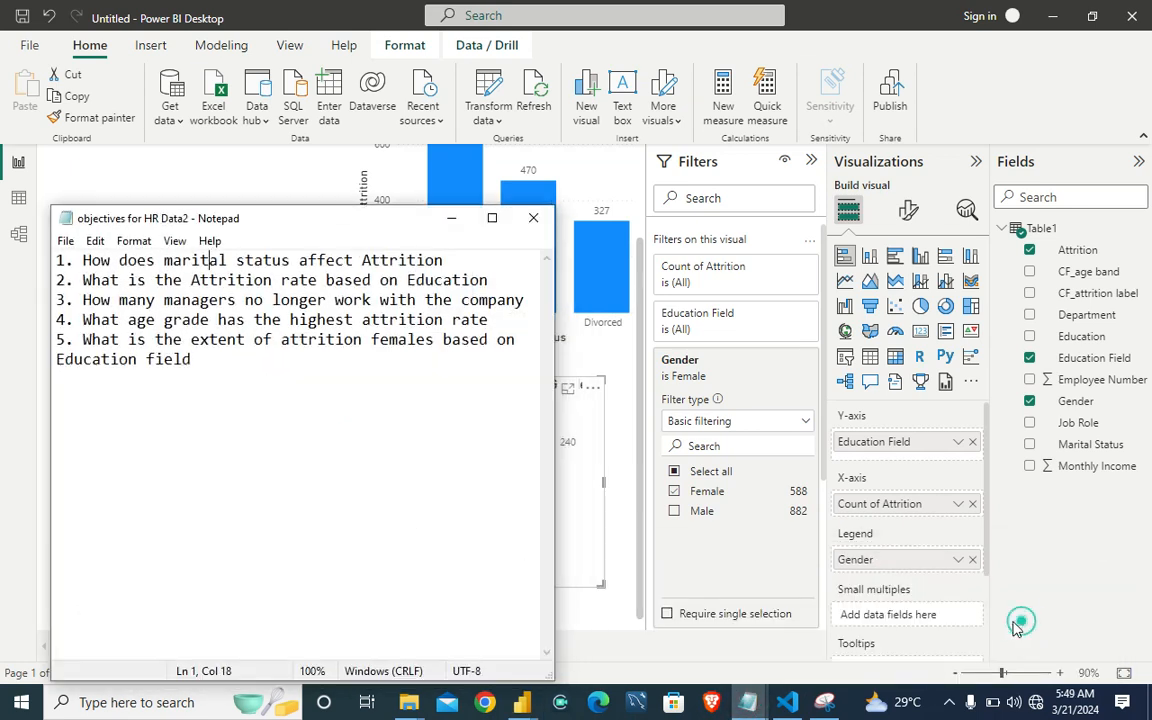
click(446, 219)
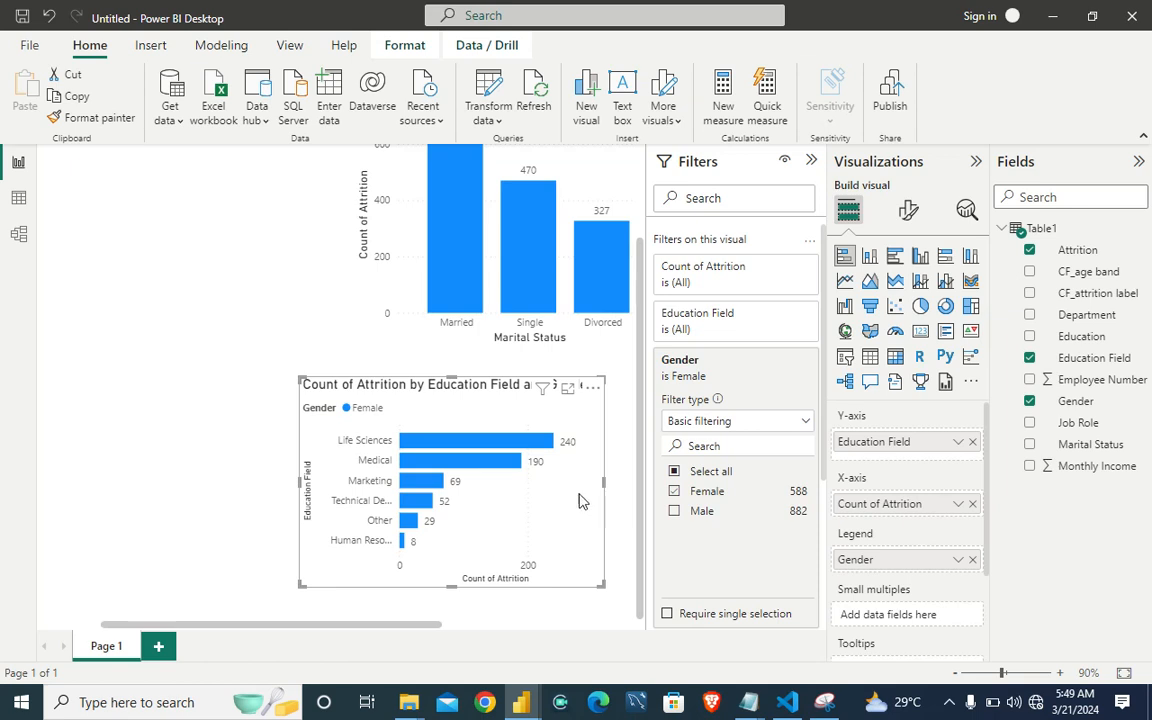
drag(417, 634, 546, 620)
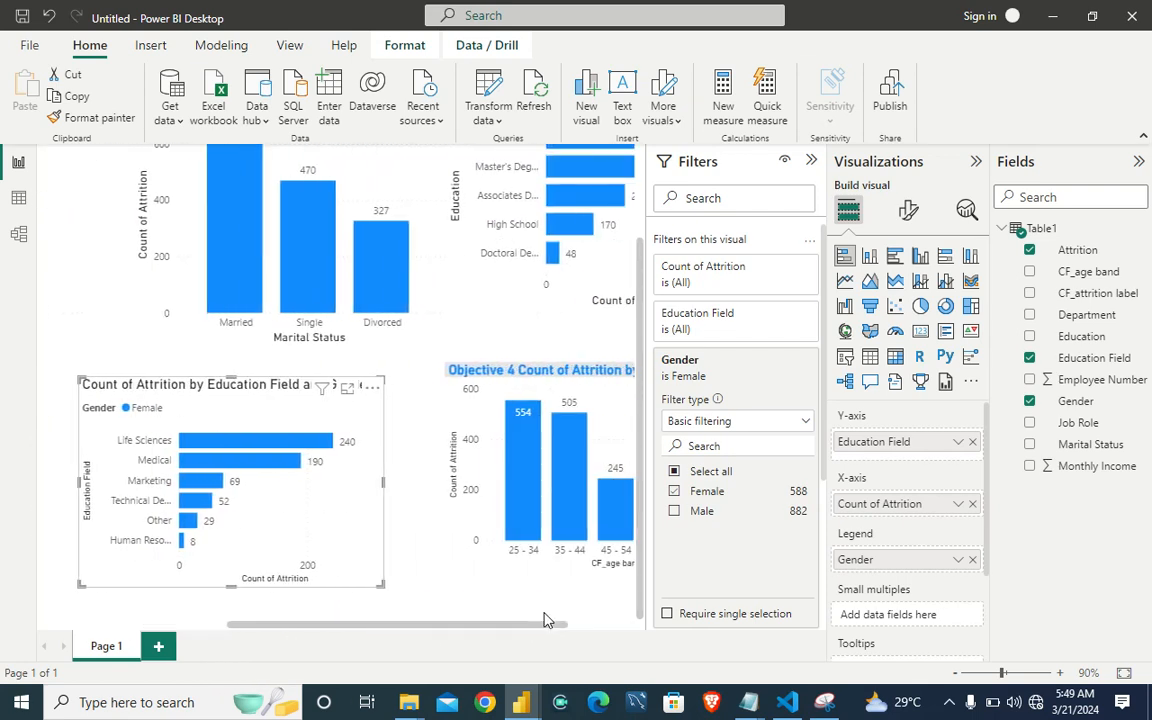
click(812, 163)
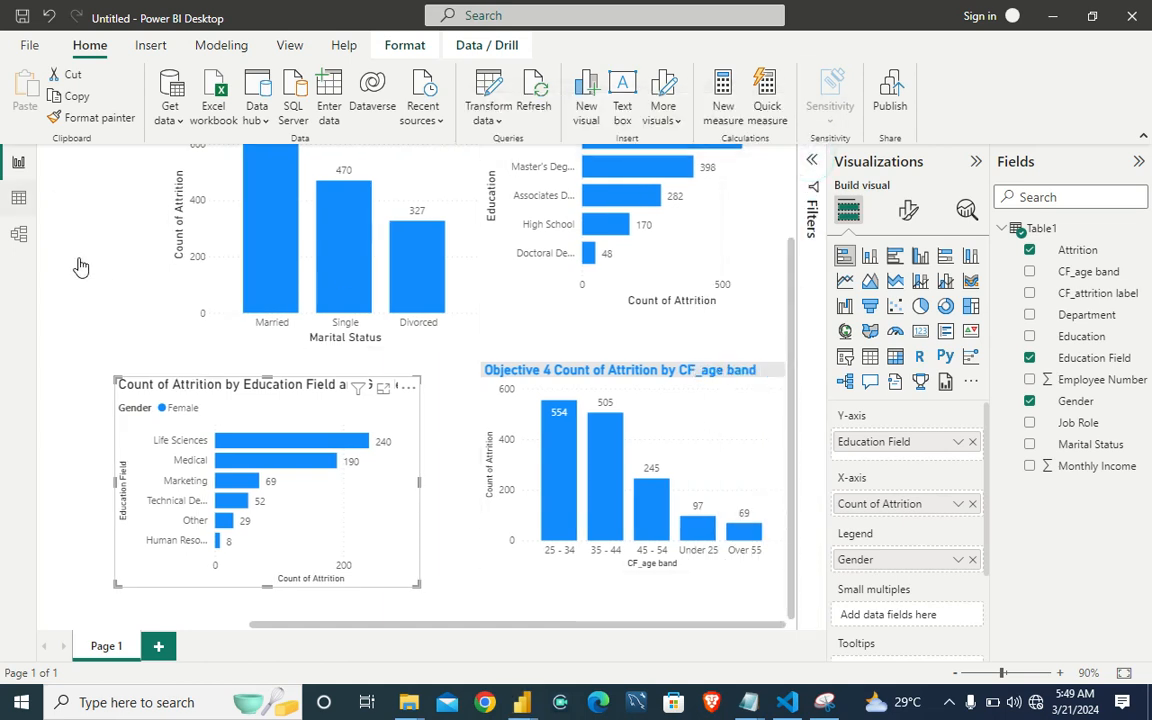
Step: Set the report page's canvas background color to the light grey shade of white
click(99, 235)
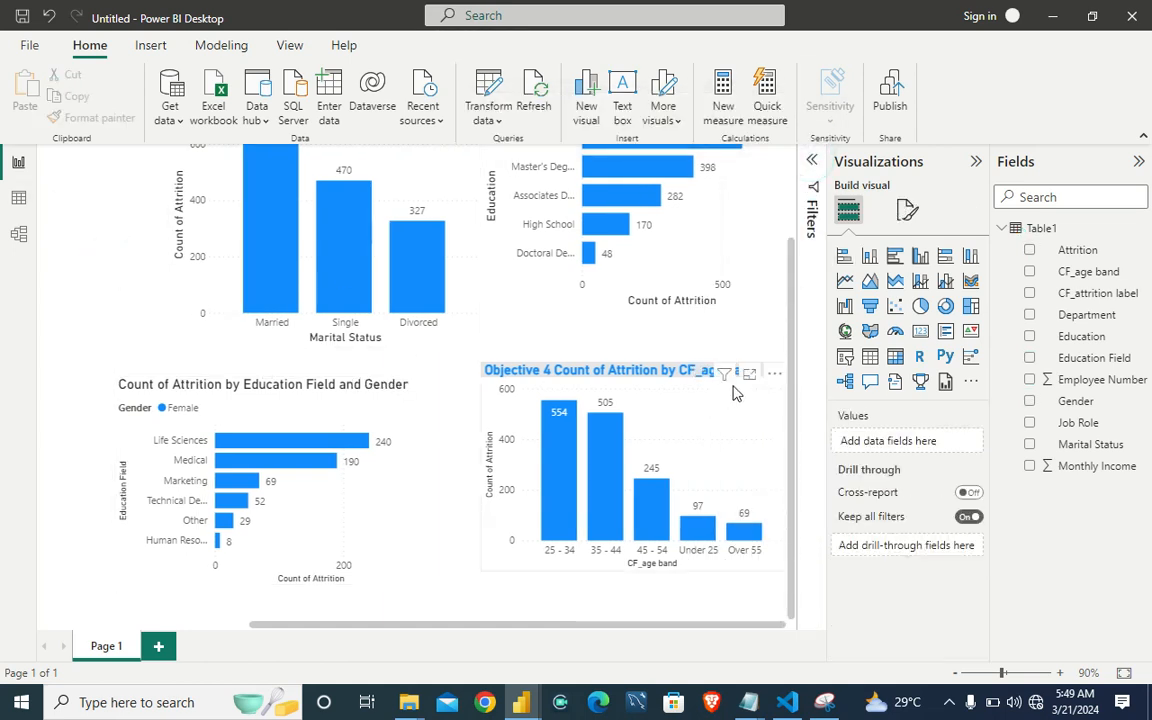
click(907, 210)
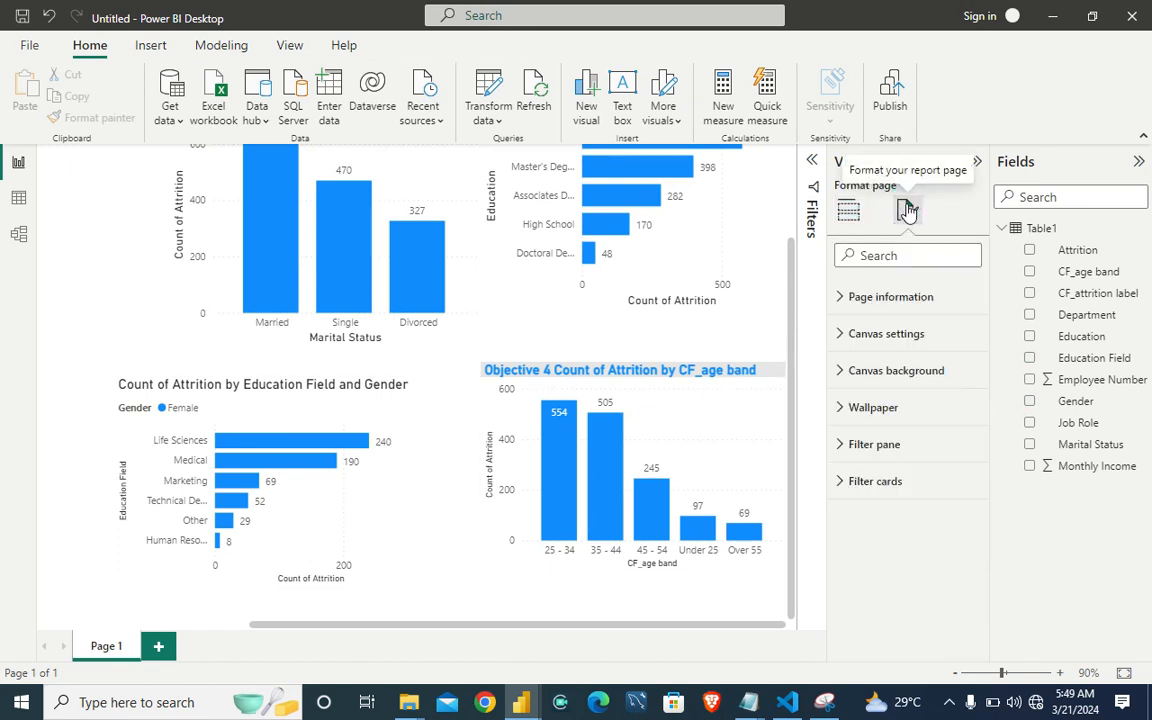
click(866, 375)
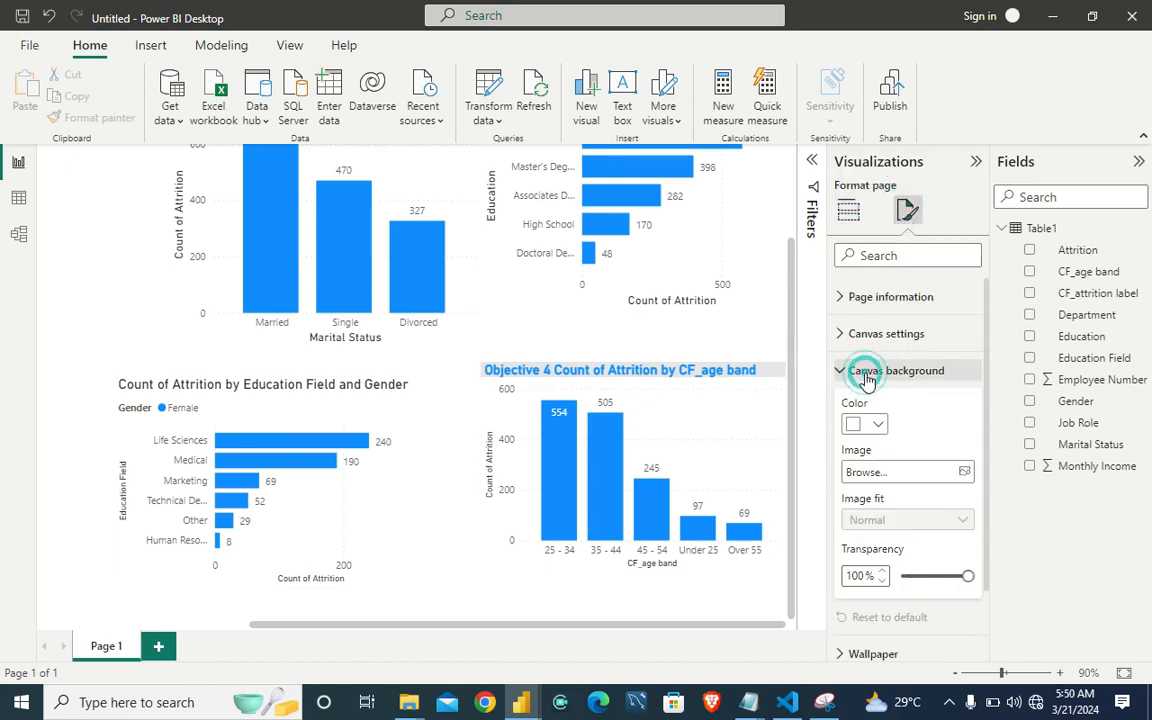
click(880, 427)
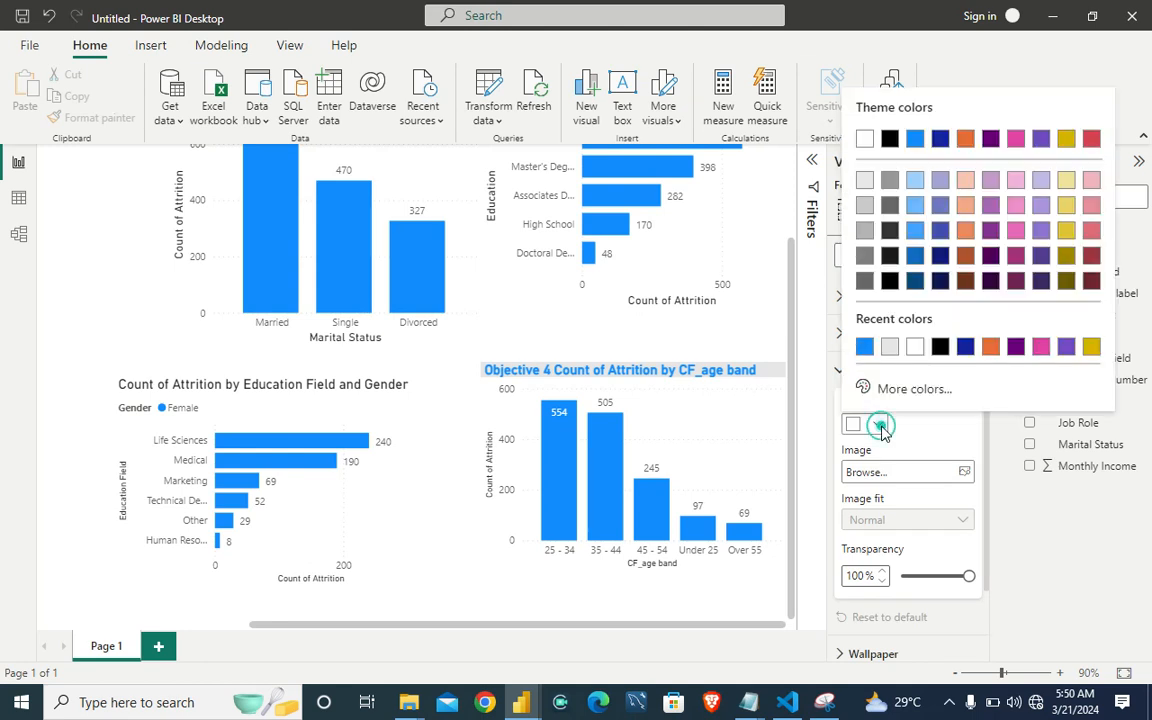
click(865, 178)
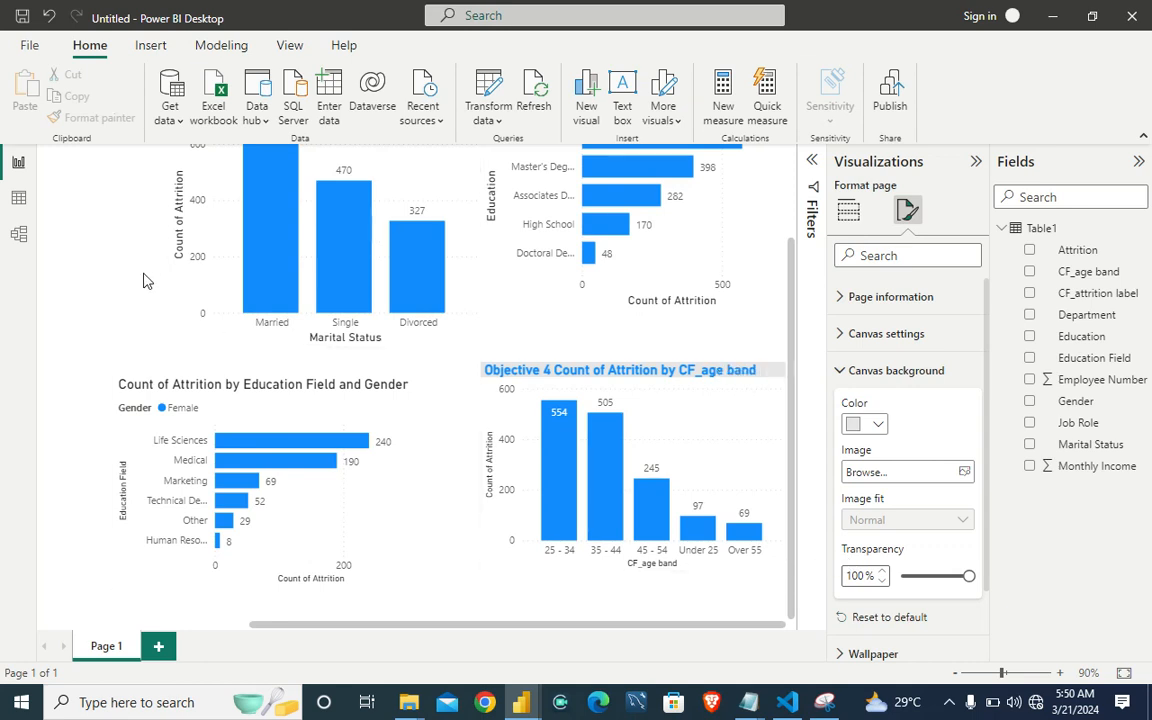
Step: Try light grey and light blue for the page's wallpaper color, and settle on dark blue
scroll(143, 281, up, 2)
scroll(143, 281, down, 4)
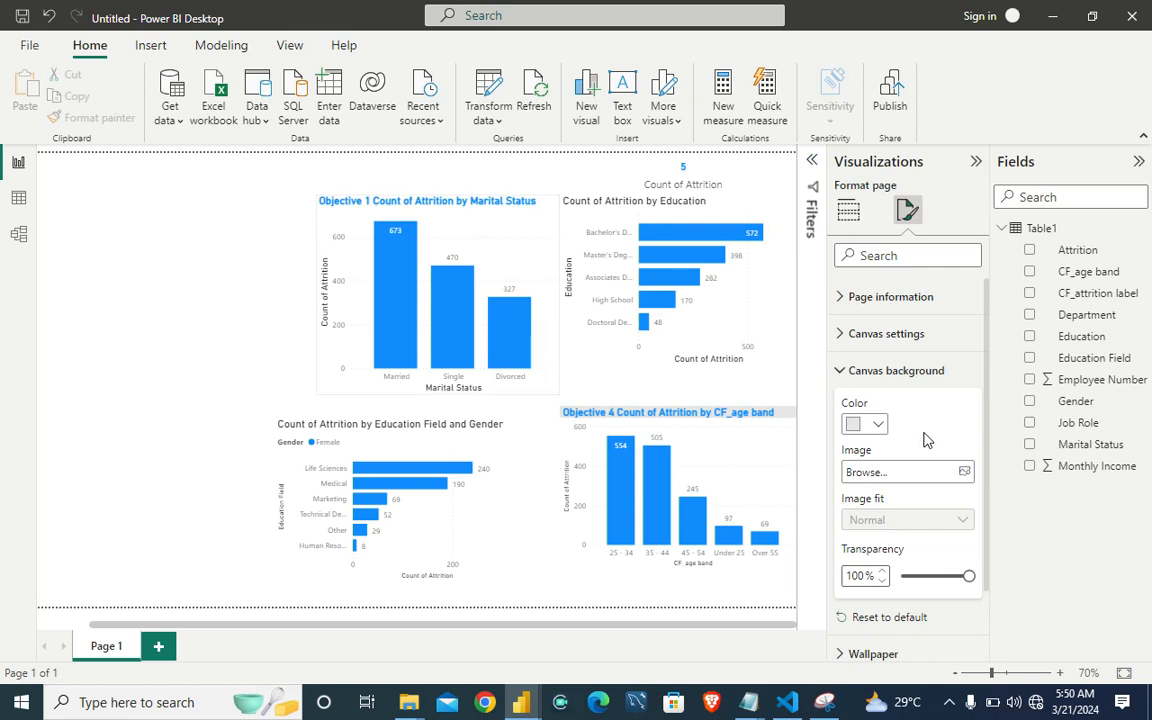
scroll(892, 402, down, 1)
scroll(892, 402, down, 2)
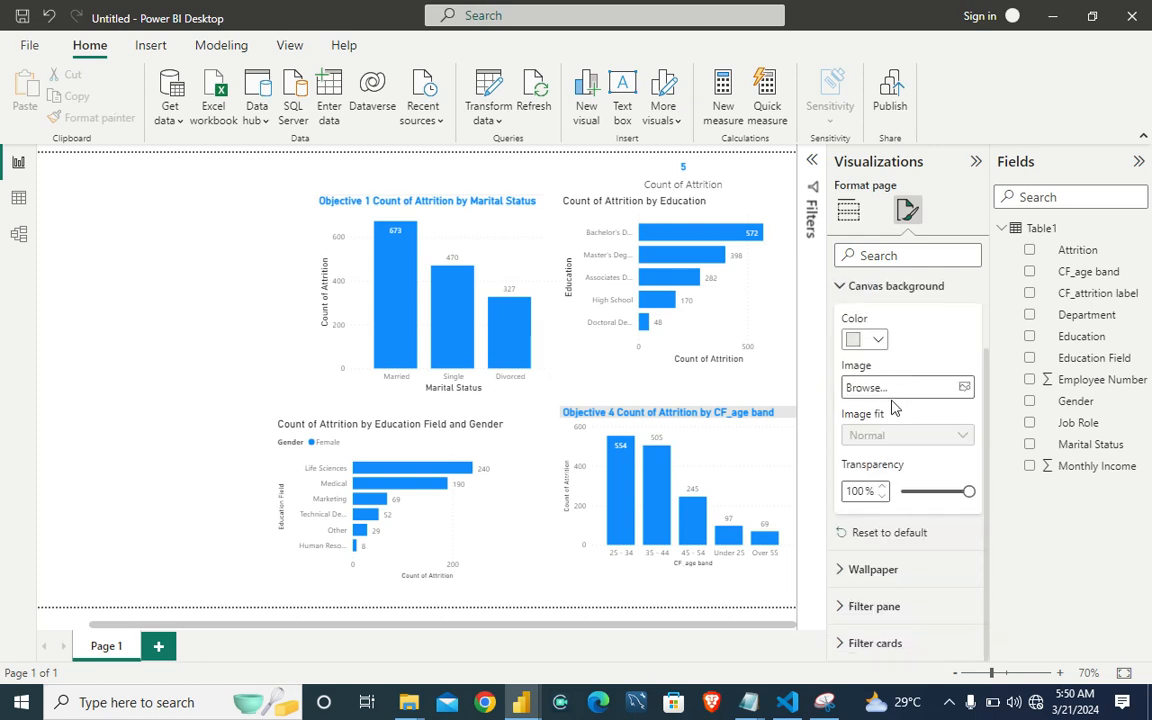
click(862, 569)
click(879, 624)
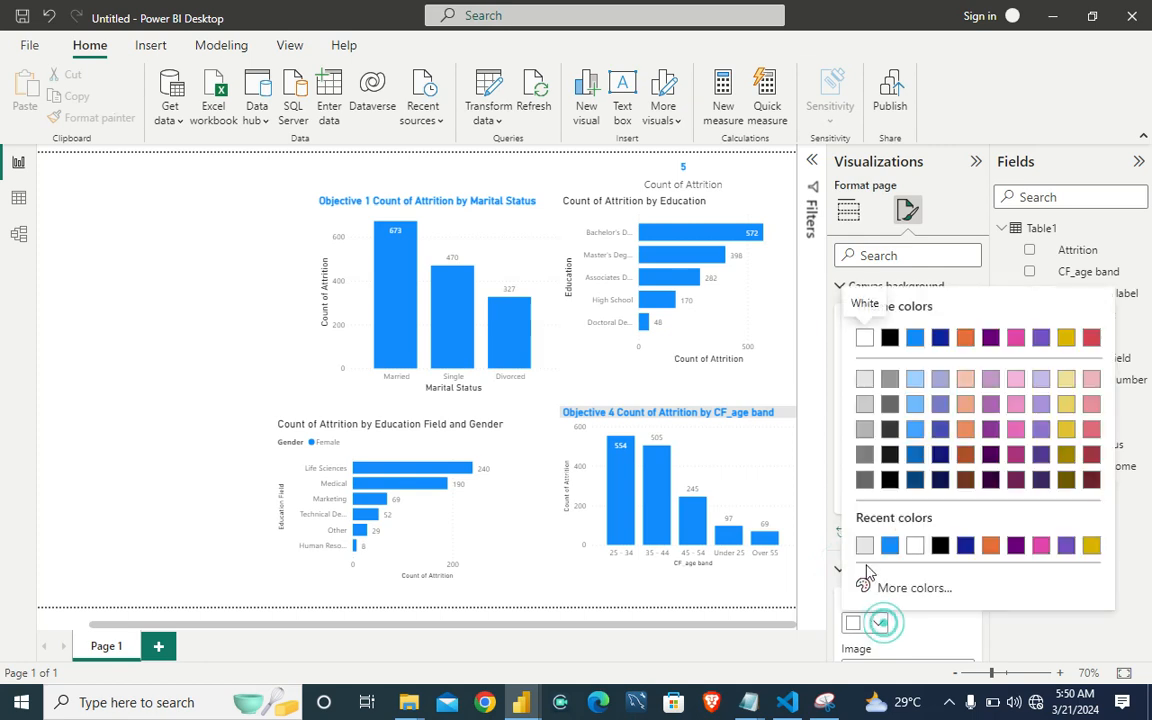
click(865, 381)
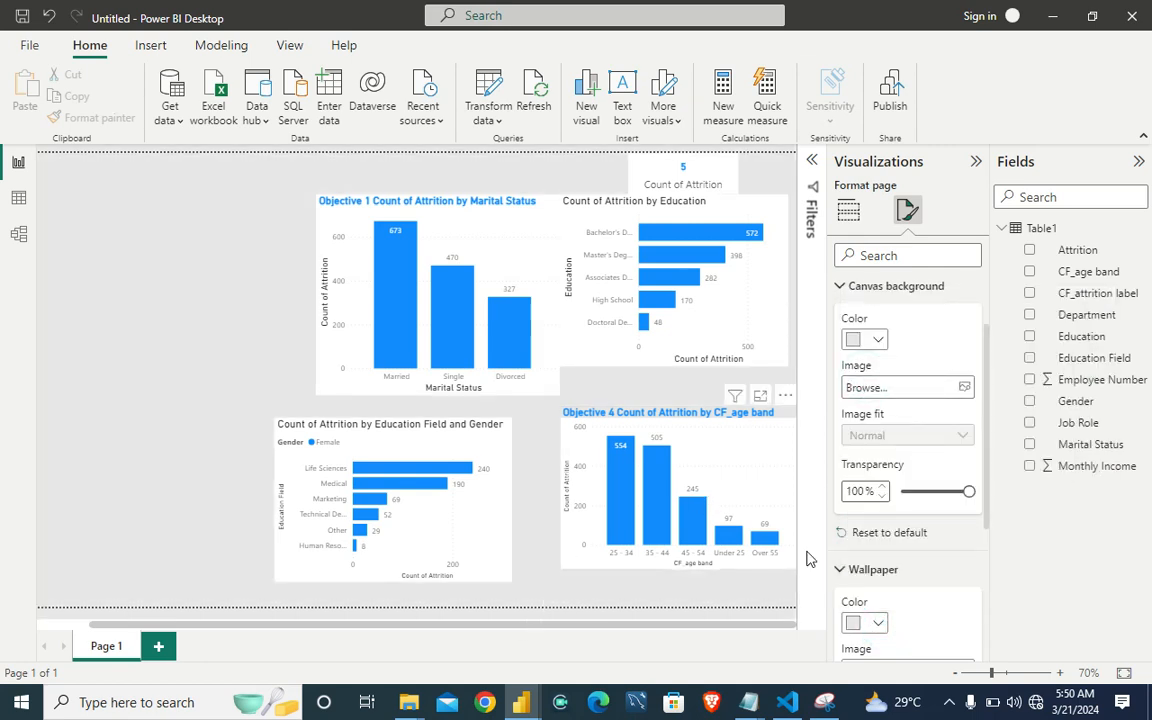
click(879, 624)
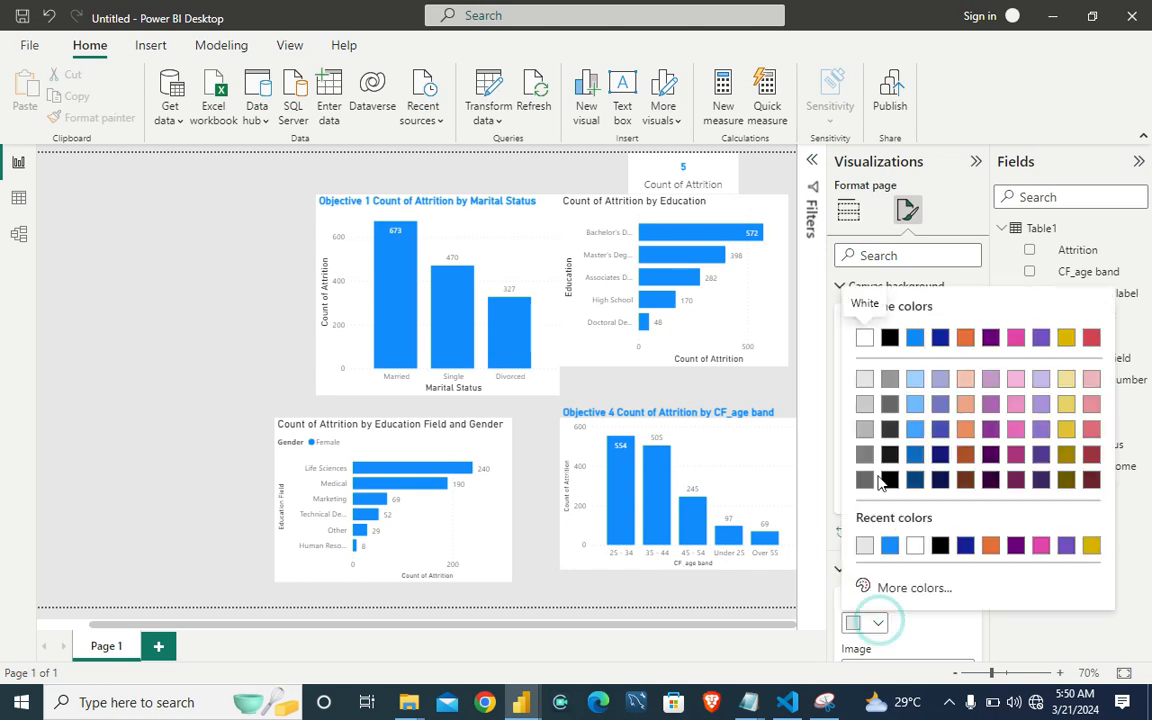
click(914, 381)
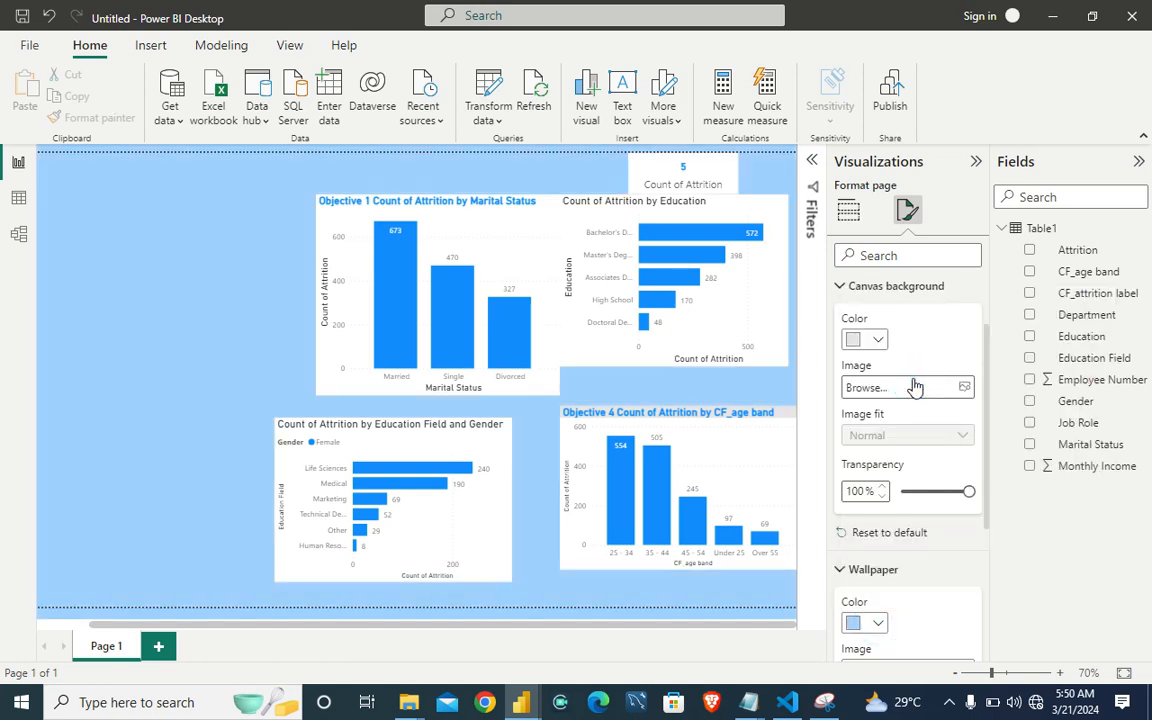
click(876, 624)
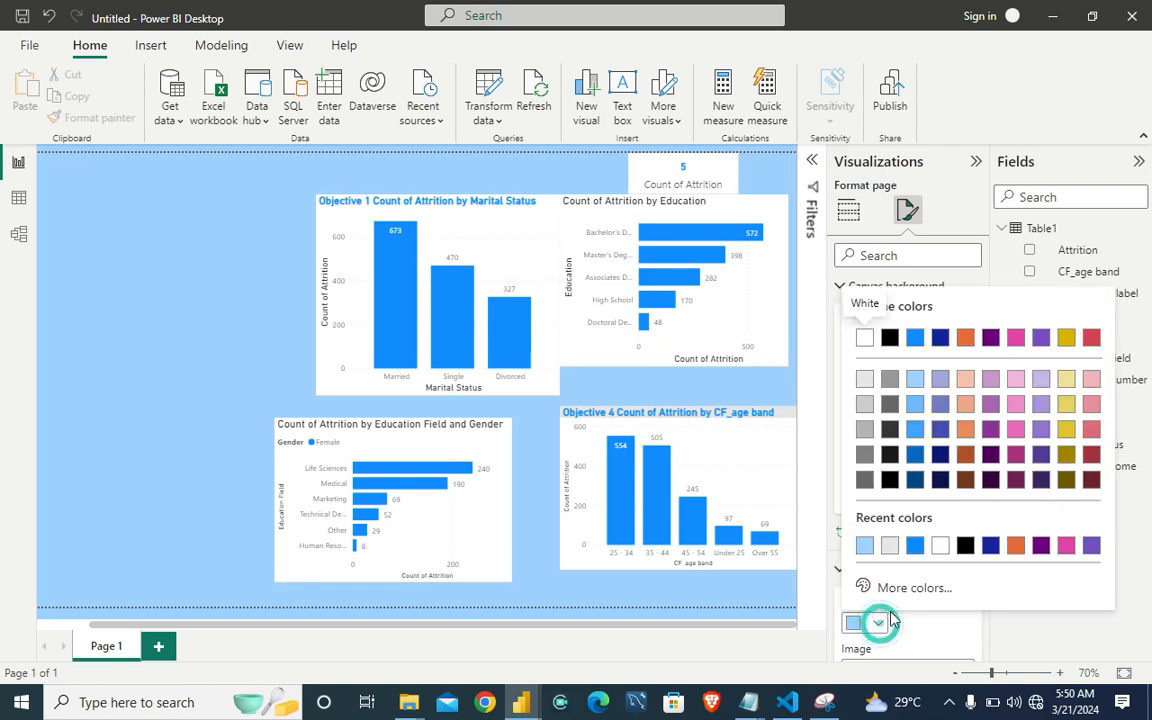
click(914, 458)
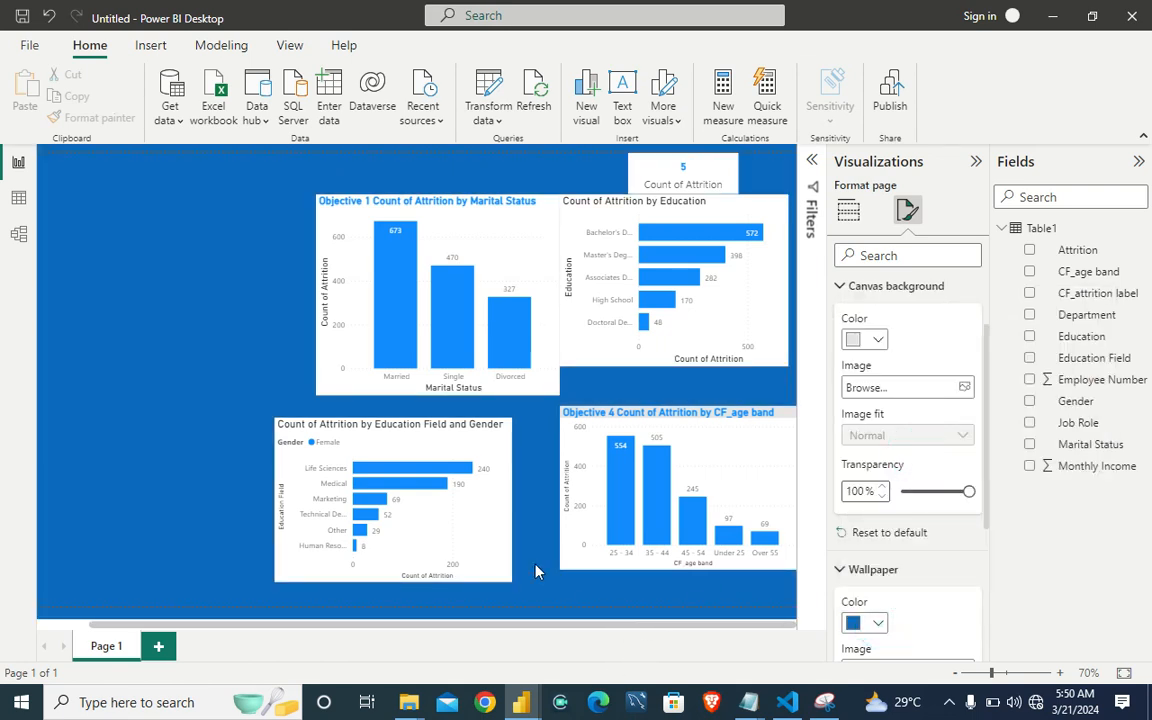
Step: Reposition the marital status chart and shorten it to align with the bottom edge of the education chart beside it
click(541, 340)
drag(490, 328, 537, 347)
drag(445, 393, 426, 369)
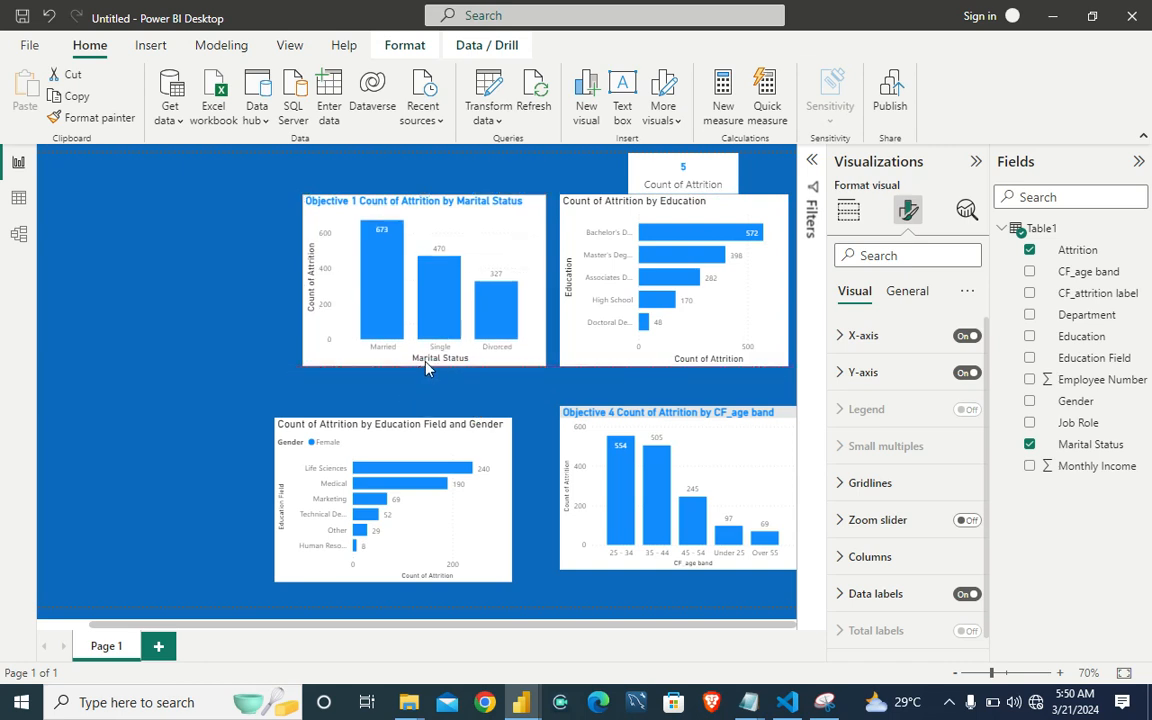
drag(426, 368, 426, 367)
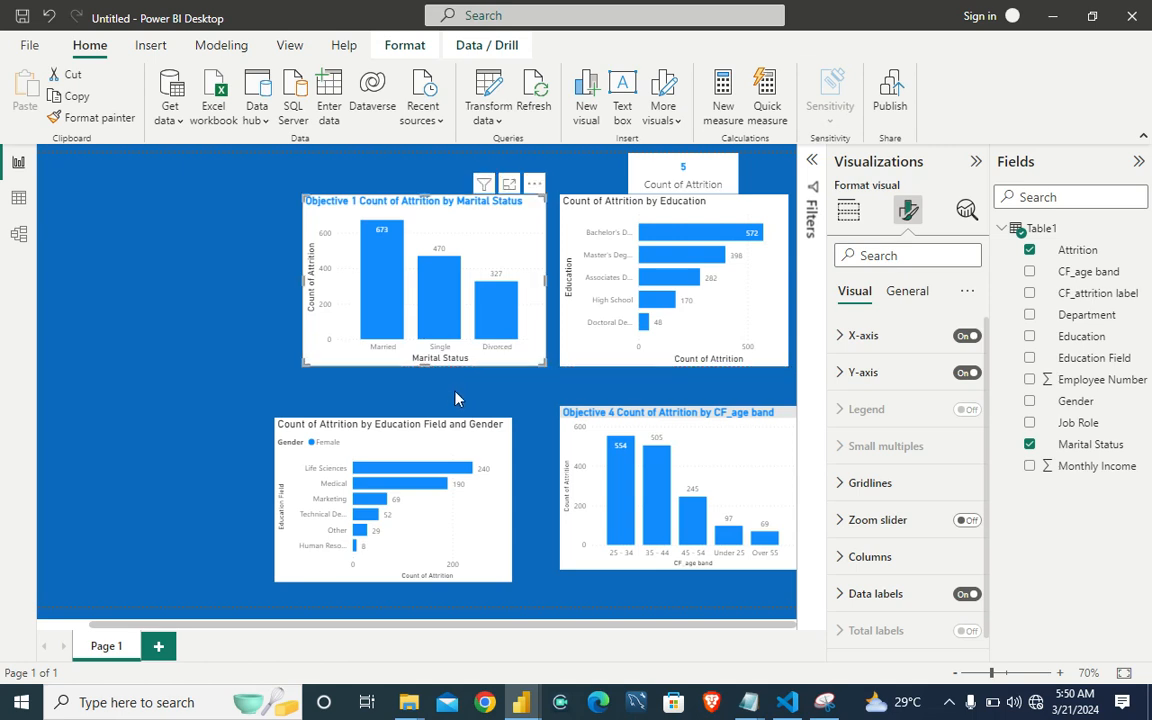
Step: Move the age band chart up under the education chart and the education field chart up under the marital status chart
click(655, 428)
mouse_move(637, 419)
mouse_down()
mouse_move(654, 427)
mouse_move(645, 398)
mouse_move(655, 410)
mouse_up()
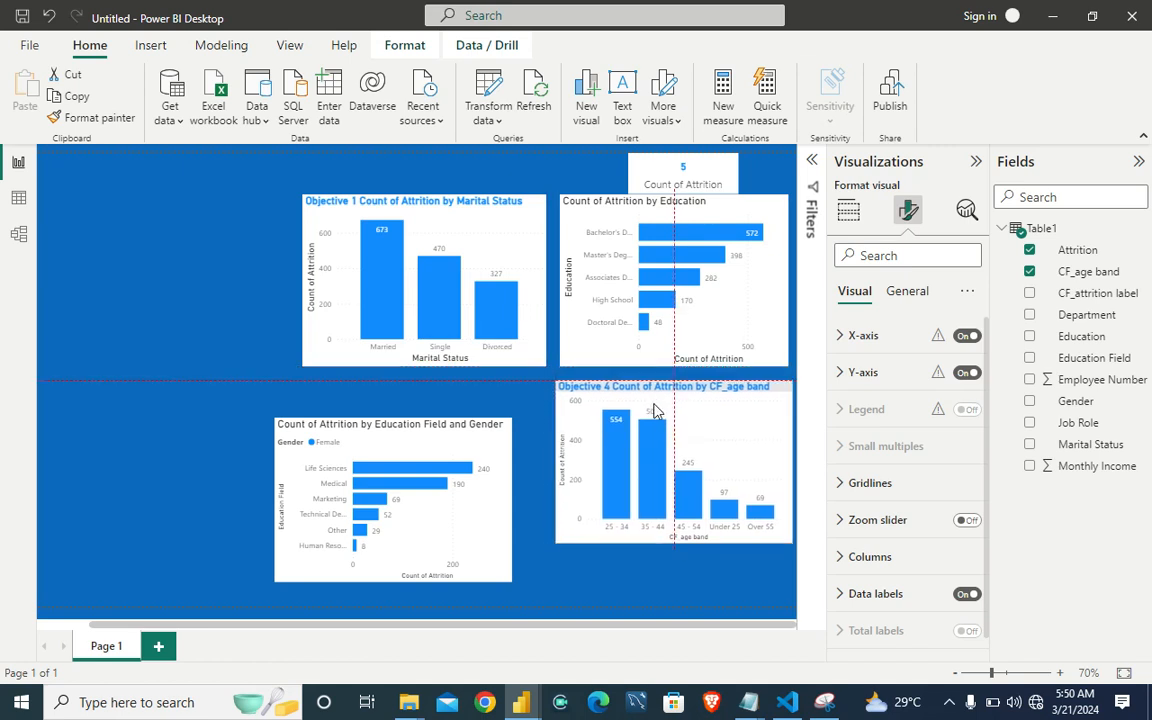
drag(655, 410, 655, 410)
drag(489, 482, 522, 464)
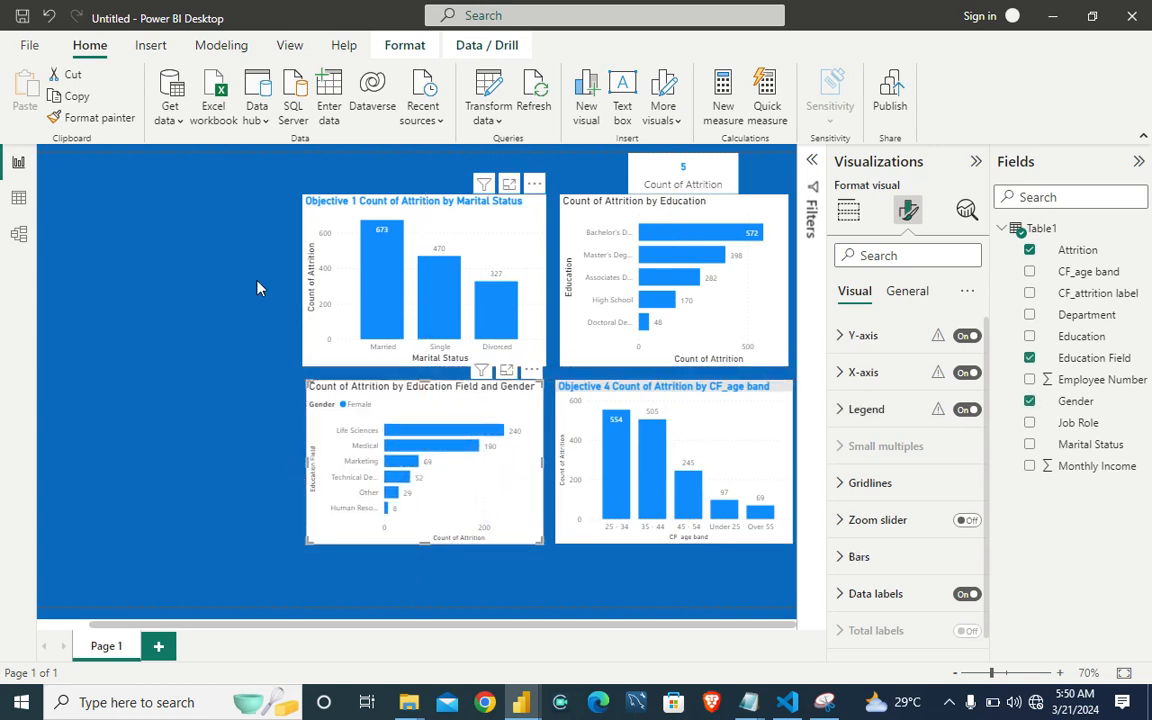
Step: Add a slicer for Marital Status, shrink it to fit its options and place it in the empty area beside the charts
click(190, 280)
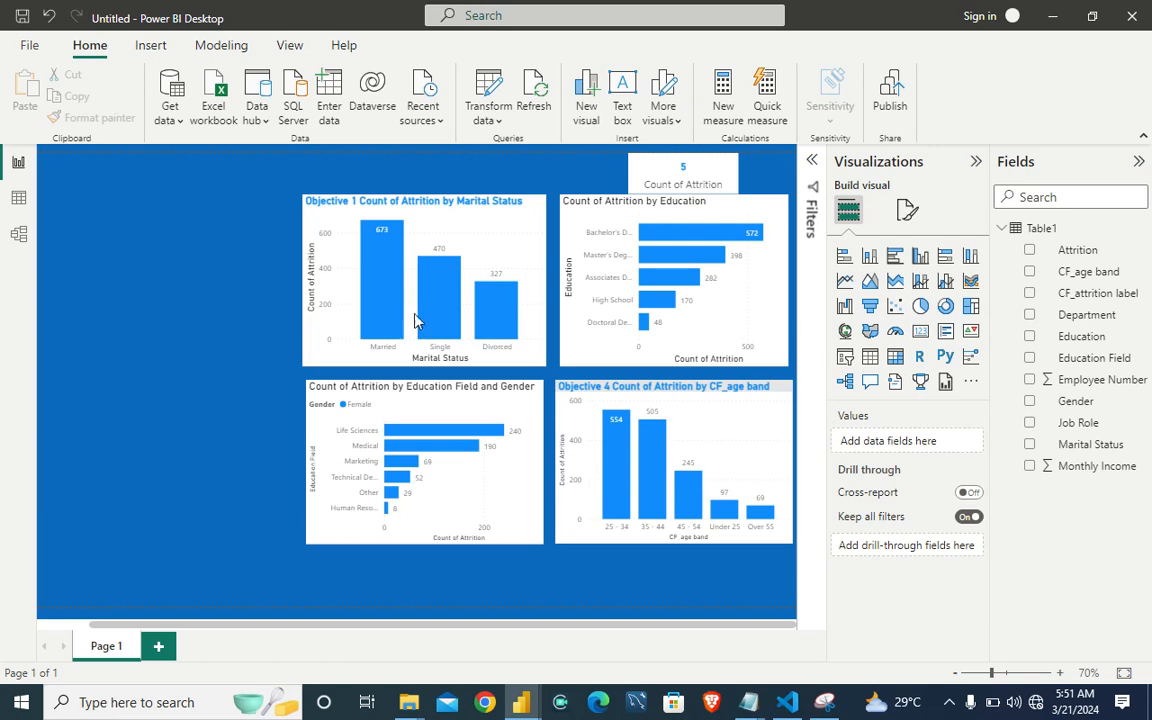
click(845, 356)
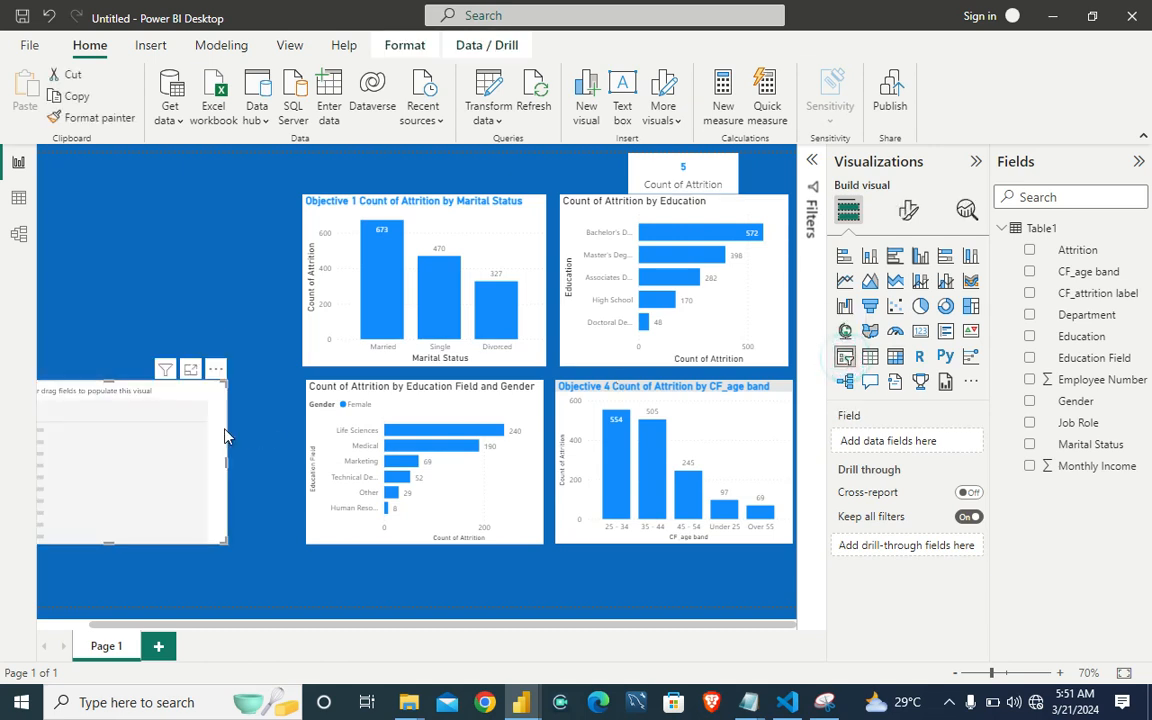
drag(180, 432, 210, 280)
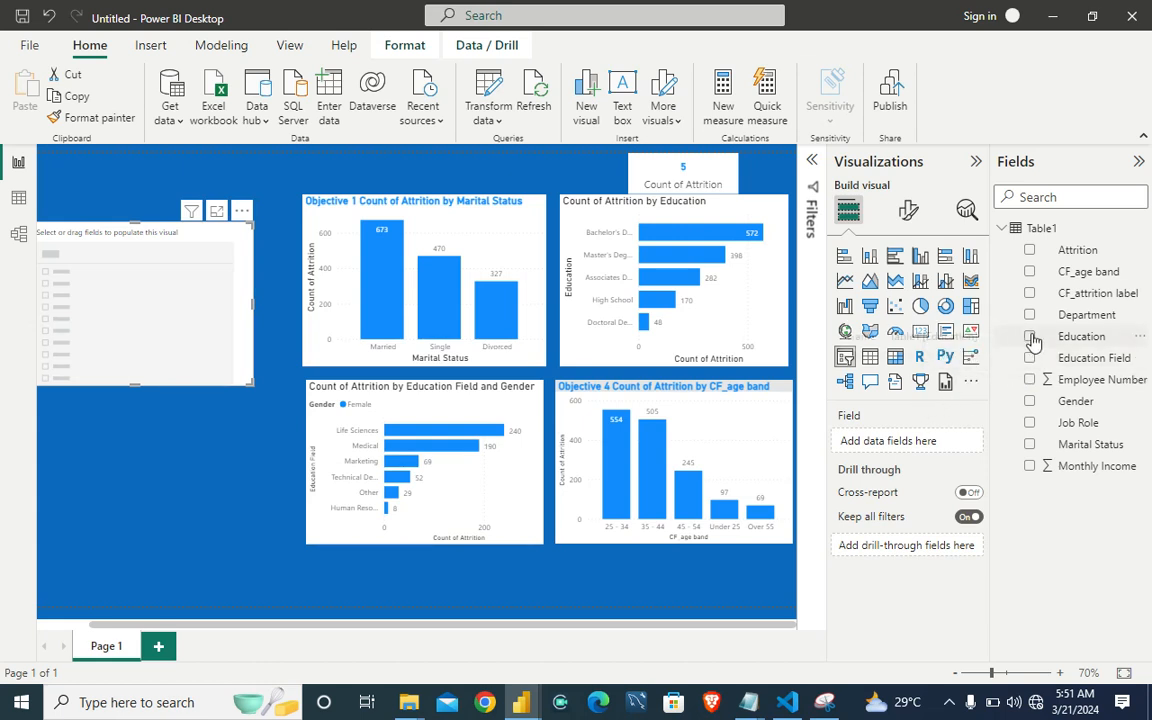
click(1030, 444)
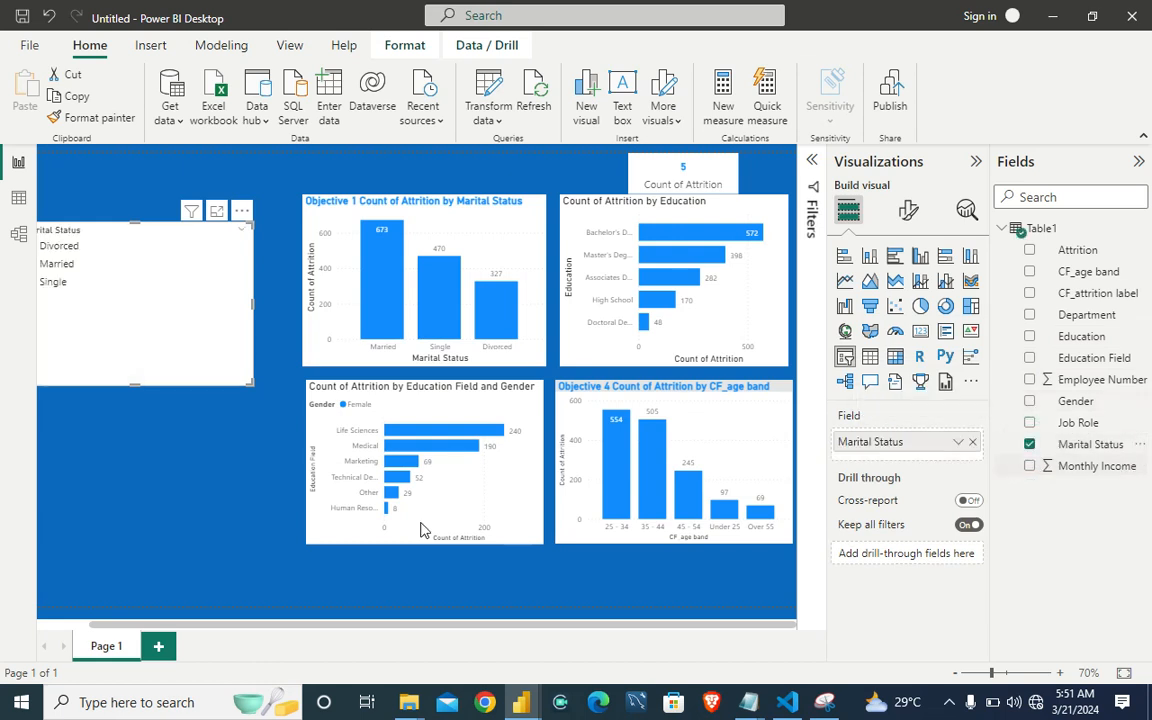
drag(136, 380, 136, 312)
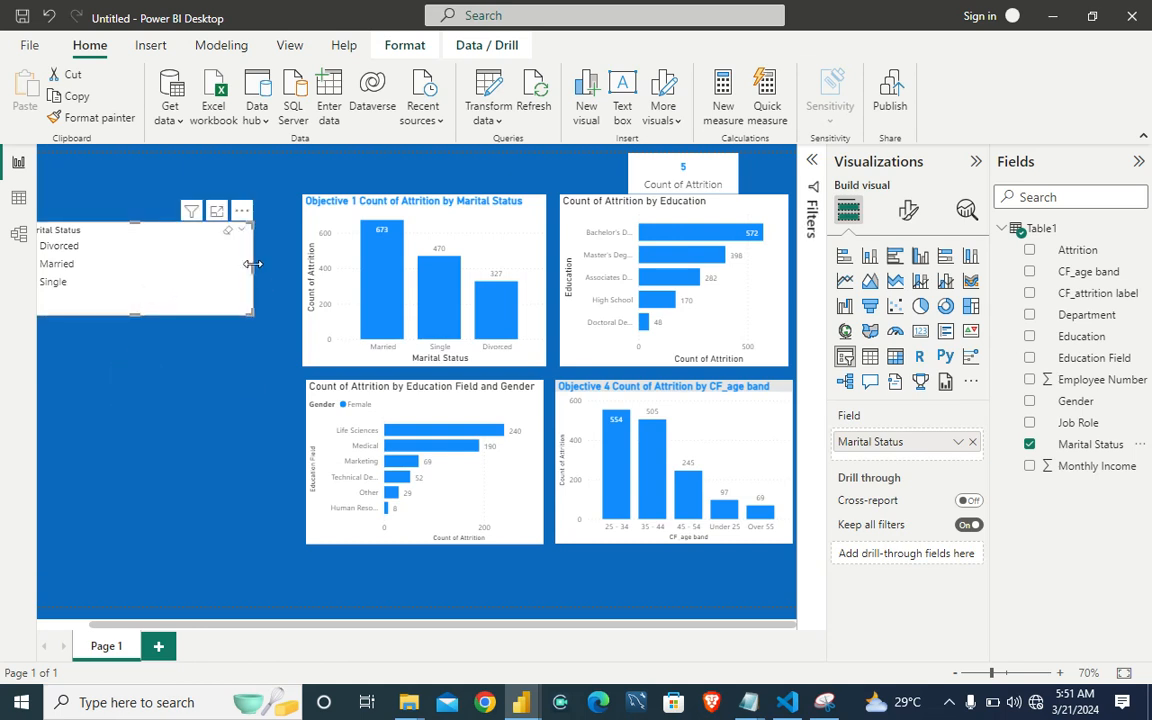
drag(253, 264, 155, 286)
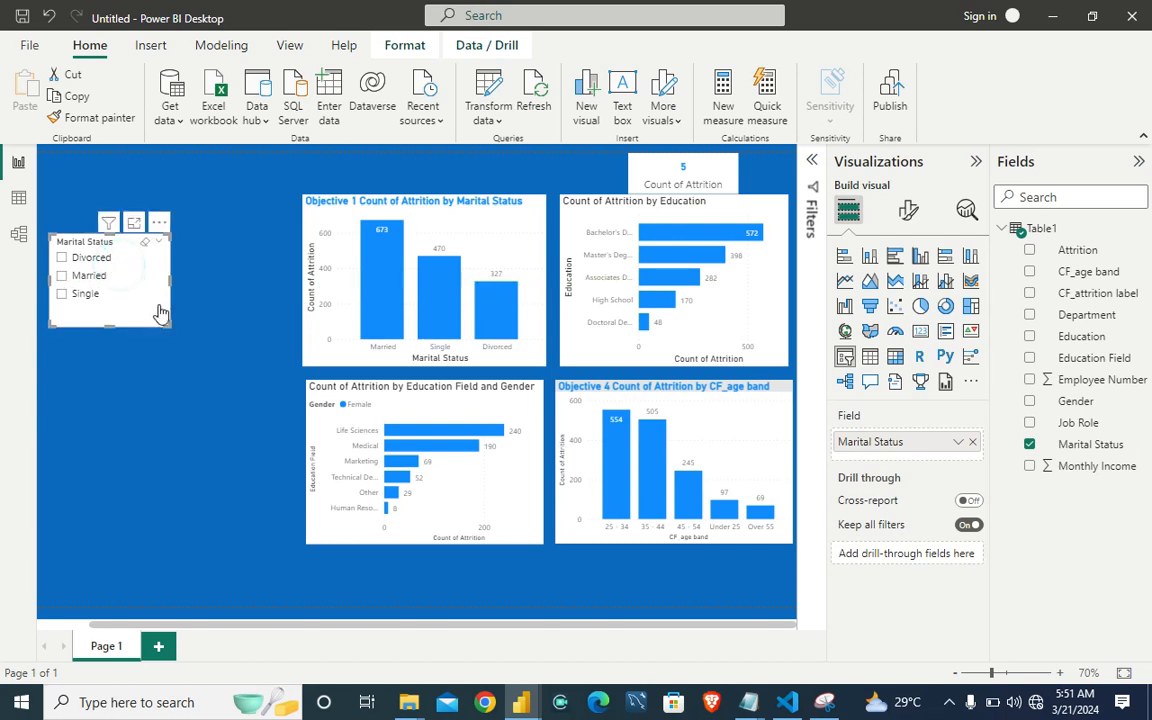
Step: Filter the report with the Marital Status slicer by Divorced, Married and Single in turn, leaving Single selected
click(66, 262)
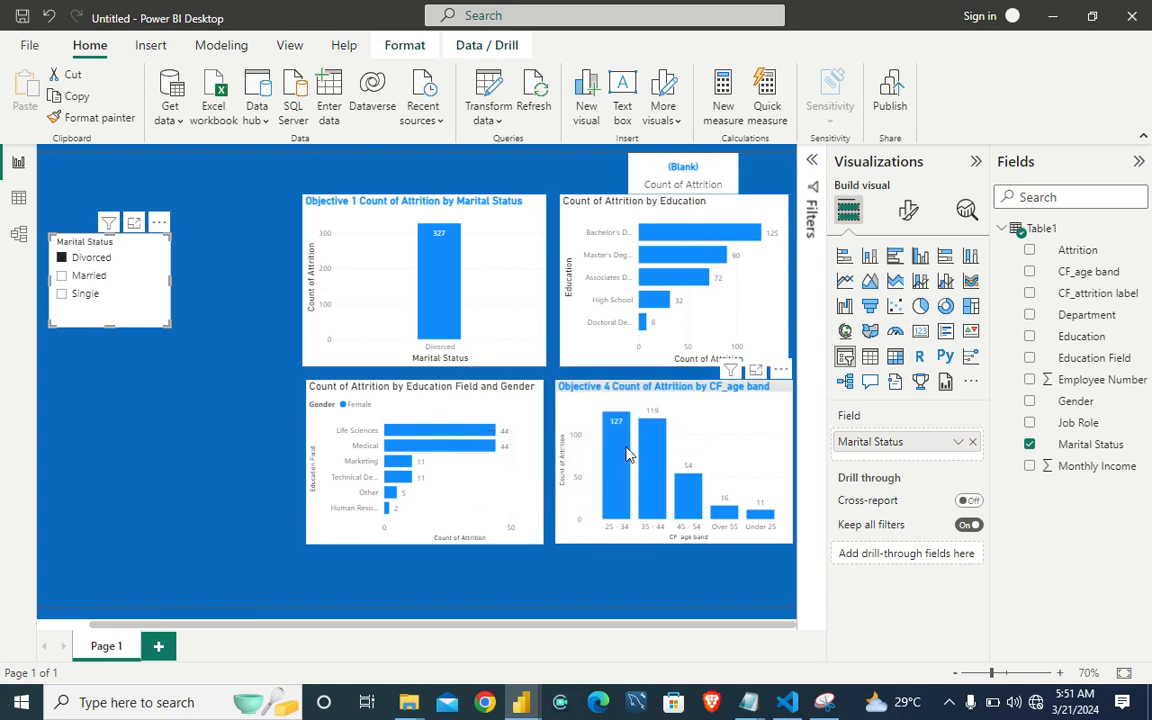
click(63, 276)
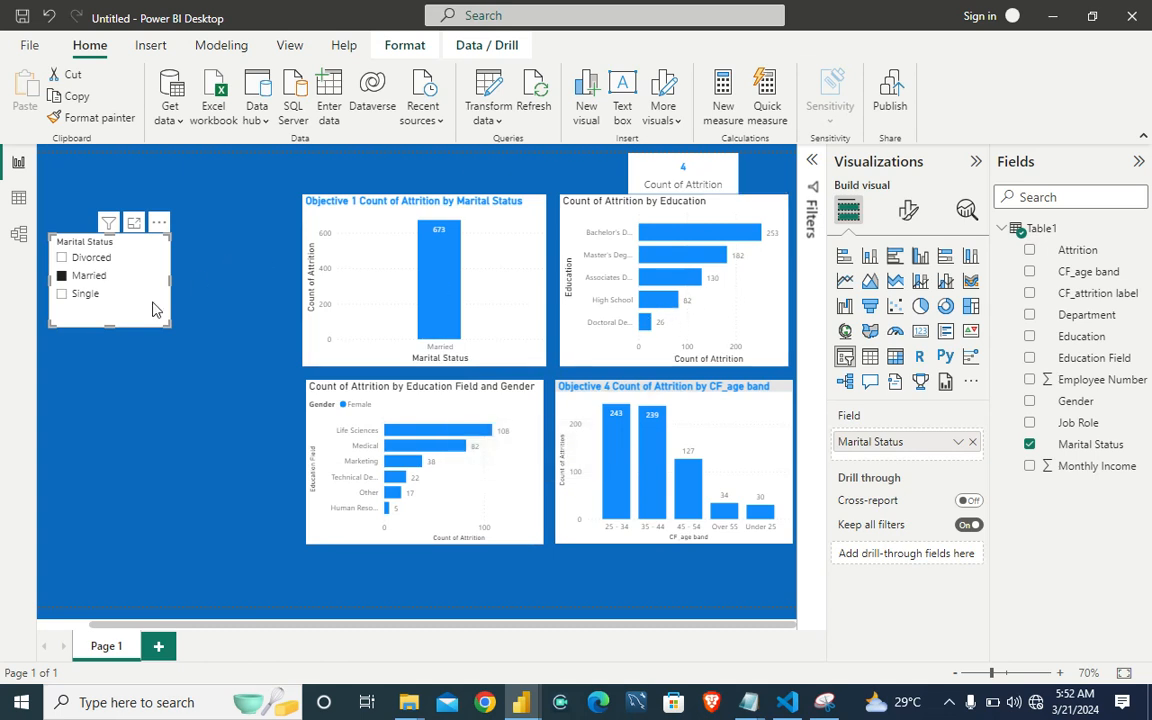
click(61, 296)
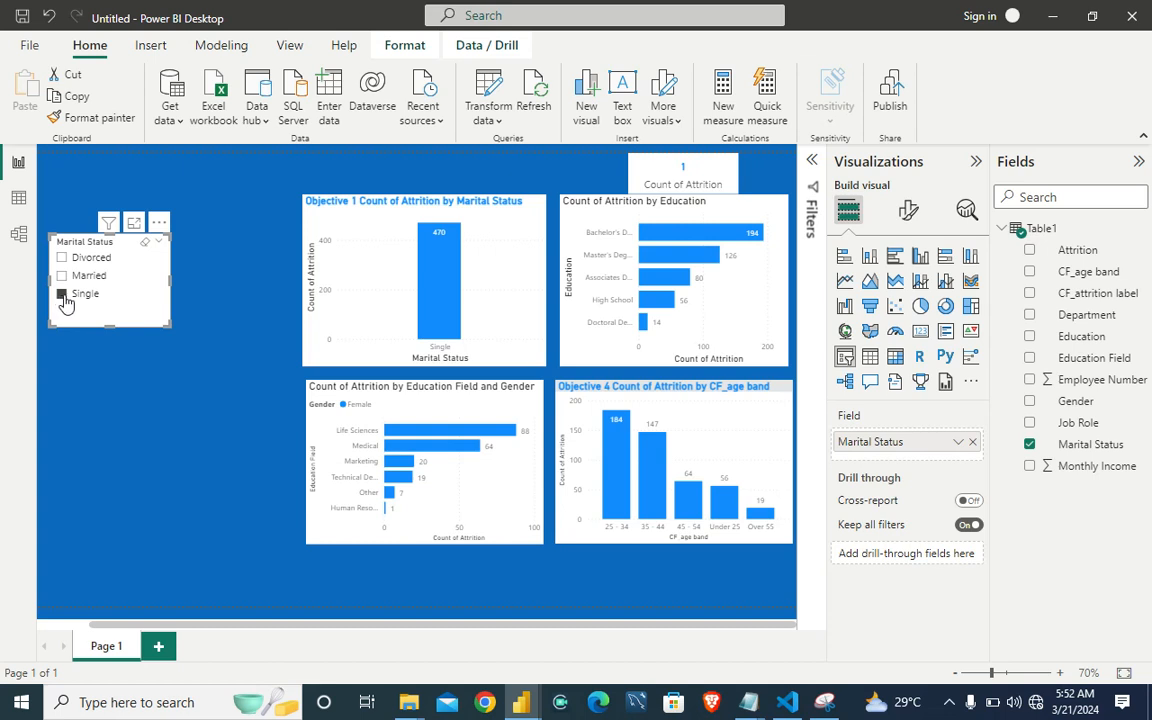
click(61, 258)
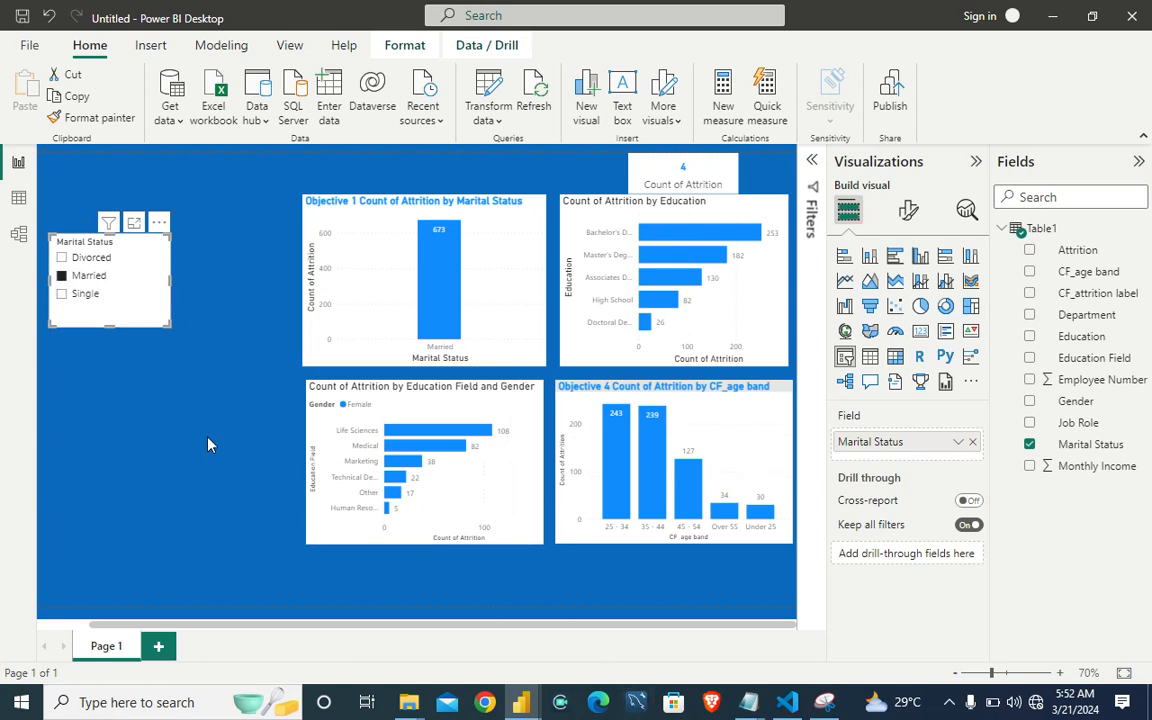
click(62, 294)
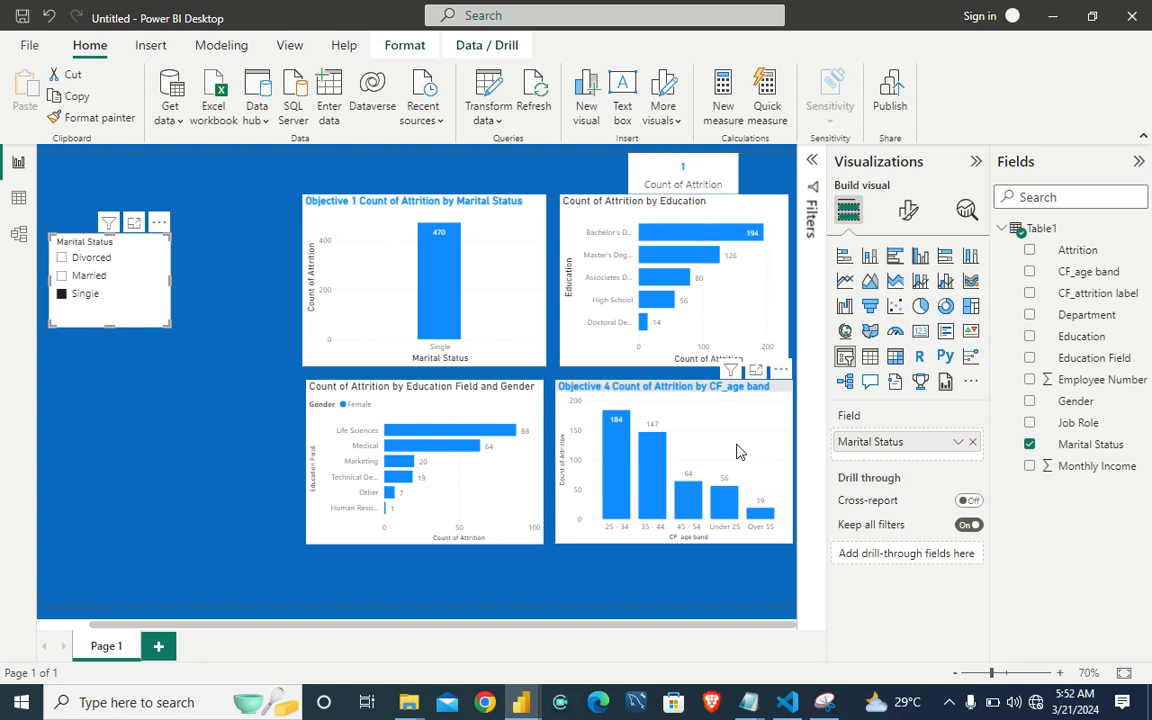
Step: Switch to the HR objectives notes in Notepad and compare the five objectives with the finished visuals
mouse_move(761, 704)
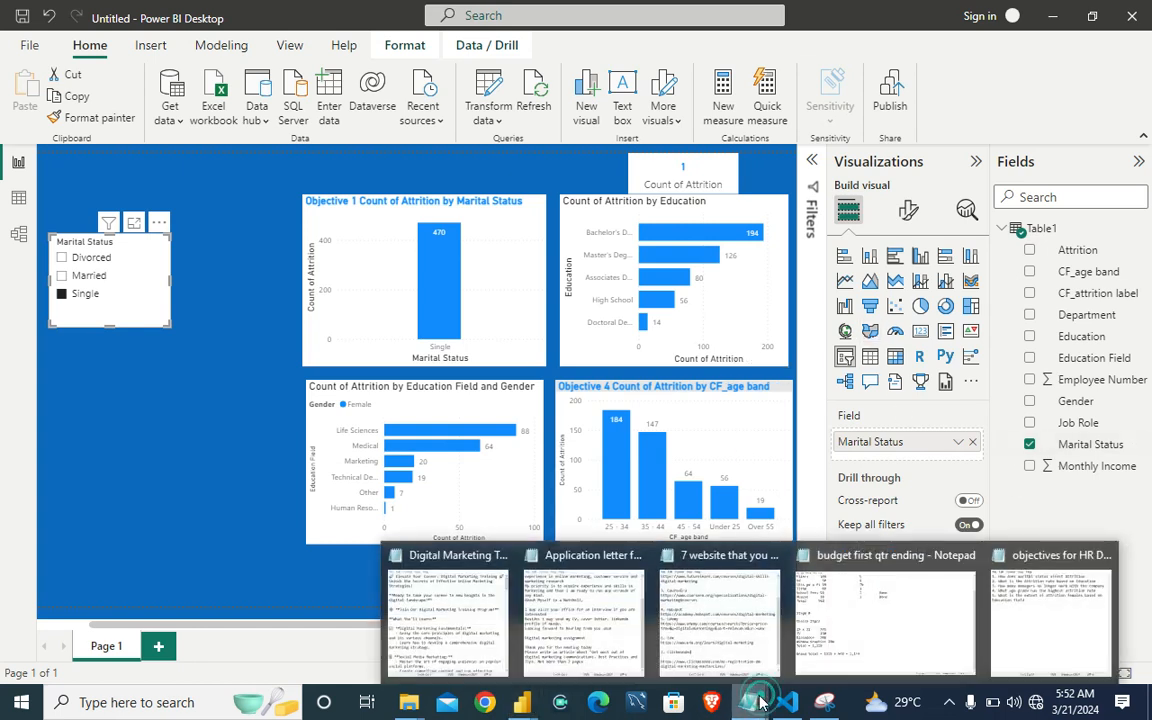
click(1050, 615)
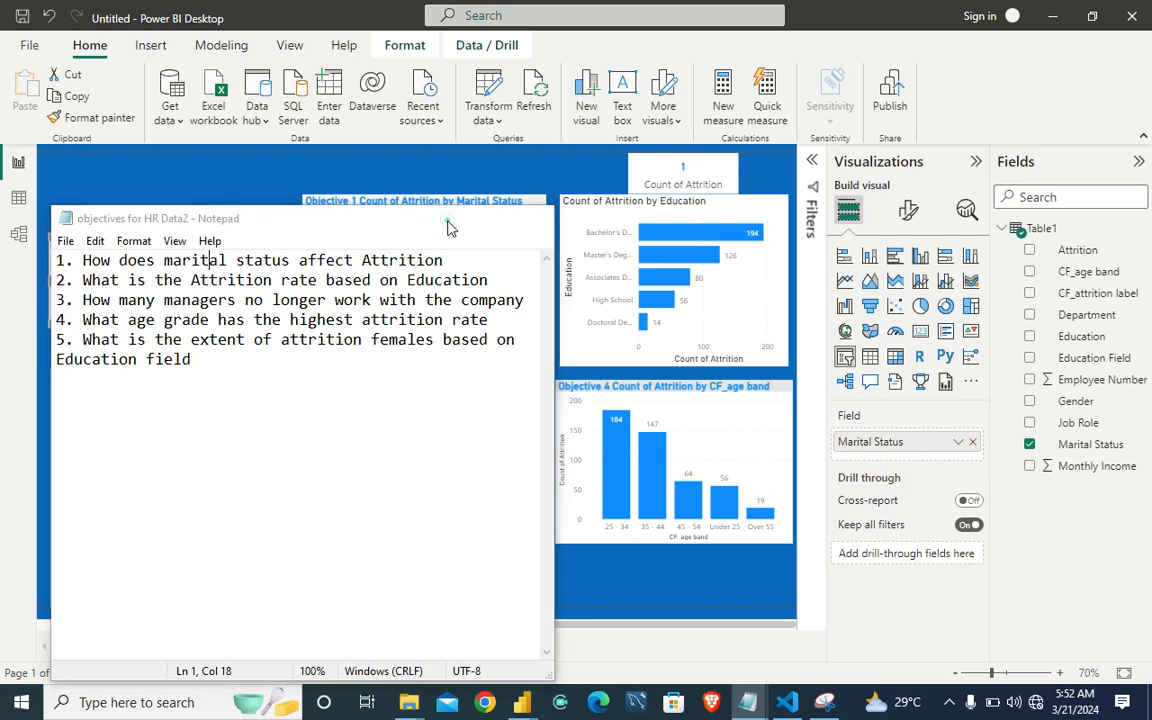
click(450, 224)
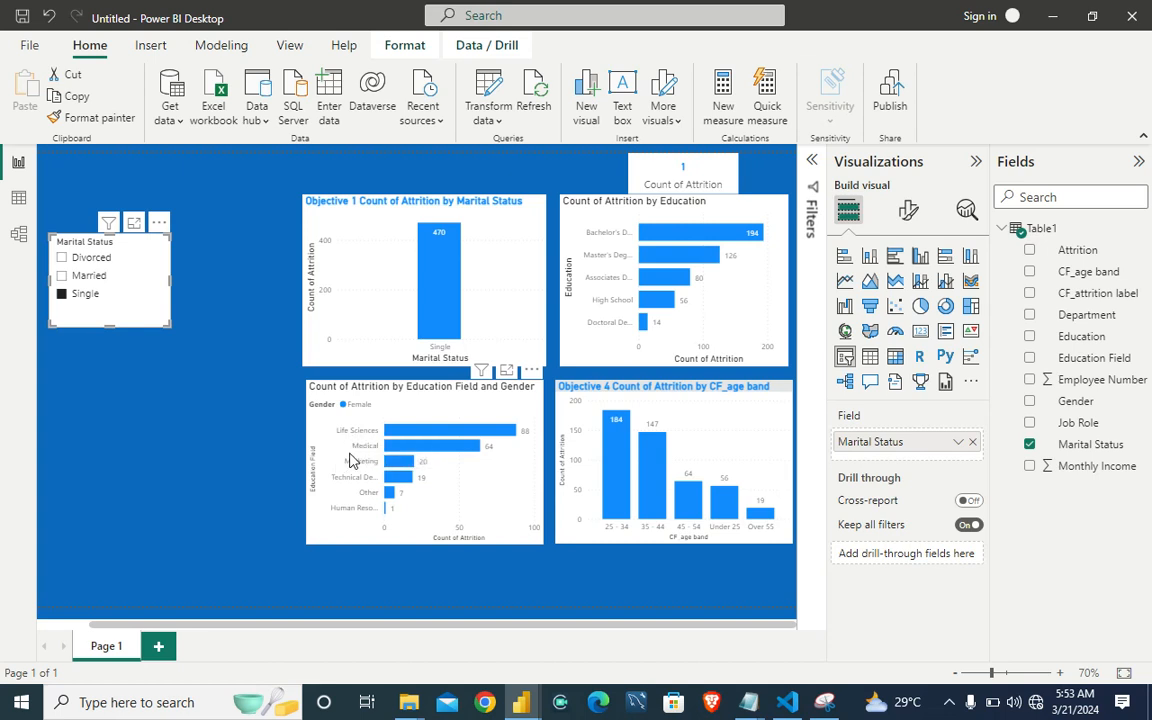
Step: Export the report to PDF
click(29, 45)
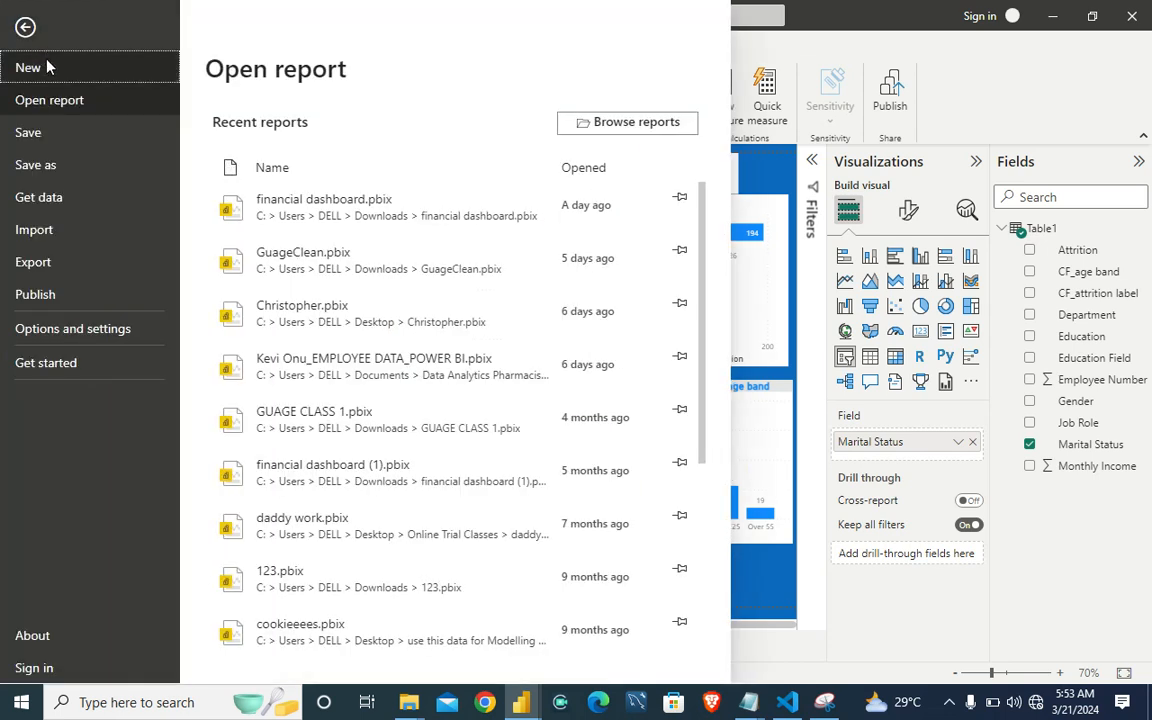
click(36, 294)
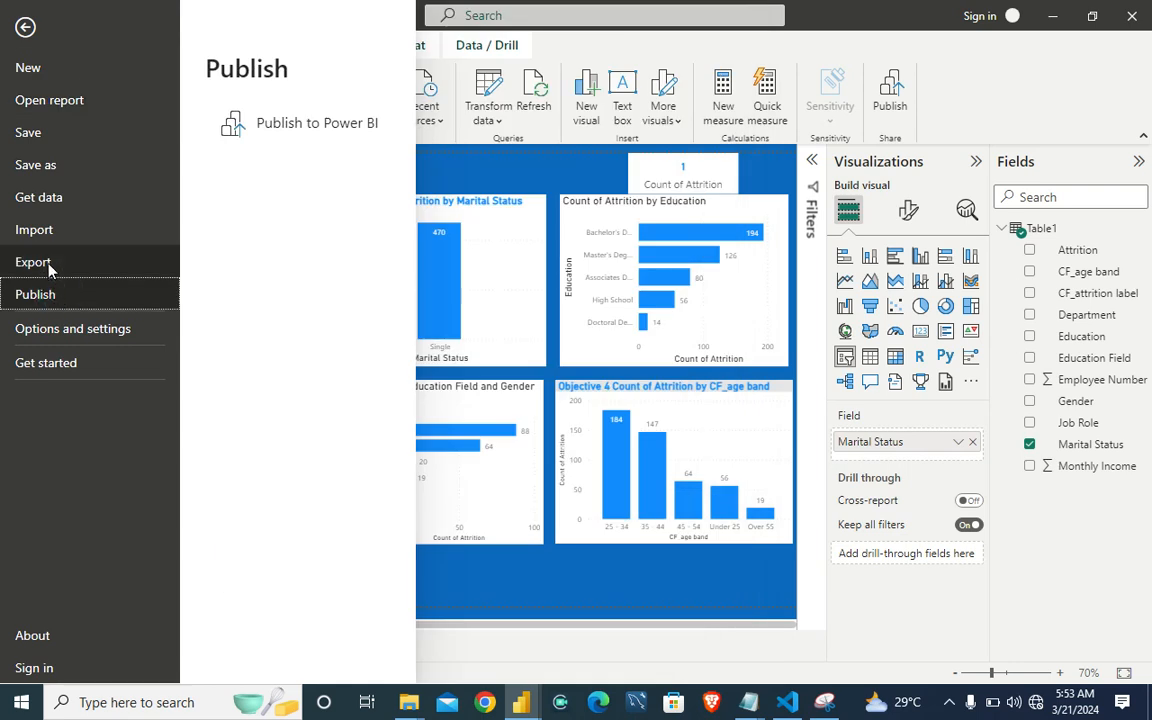
click(48, 264)
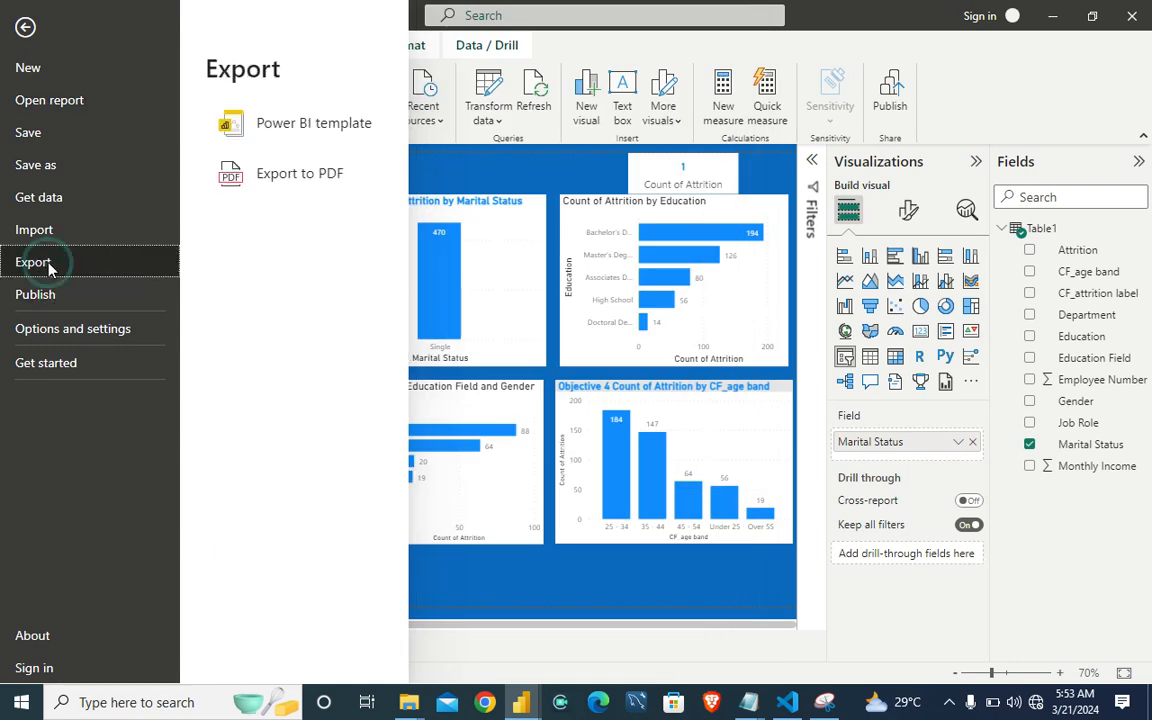
click(292, 176)
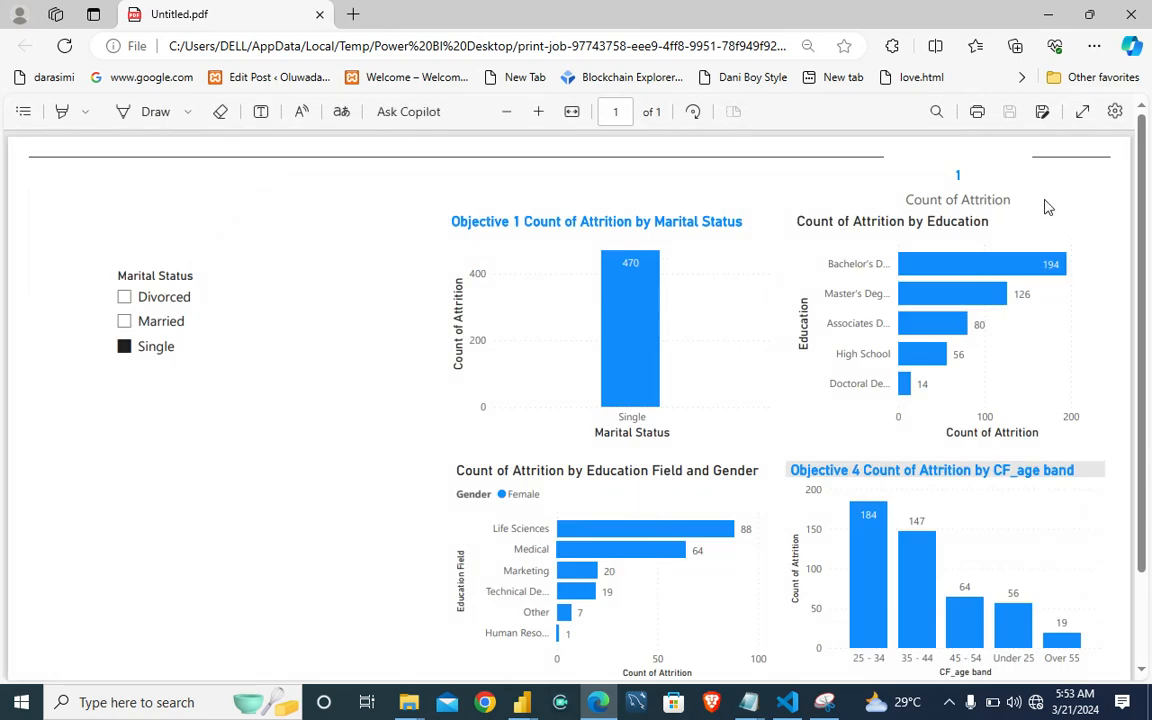
Step: Review the exported report in the PDF viewer and switch back to Power BI Desktop
drag(1143, 200, 1121, 156)
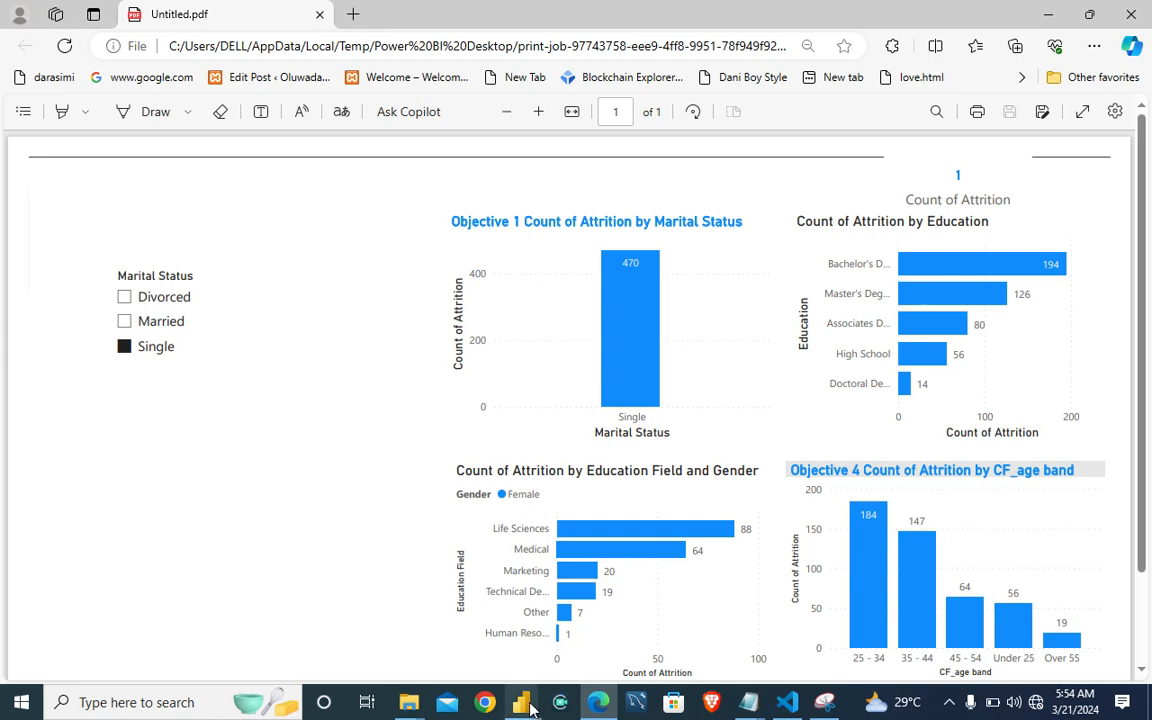
mouse_move(551, 705)
click(662, 610)
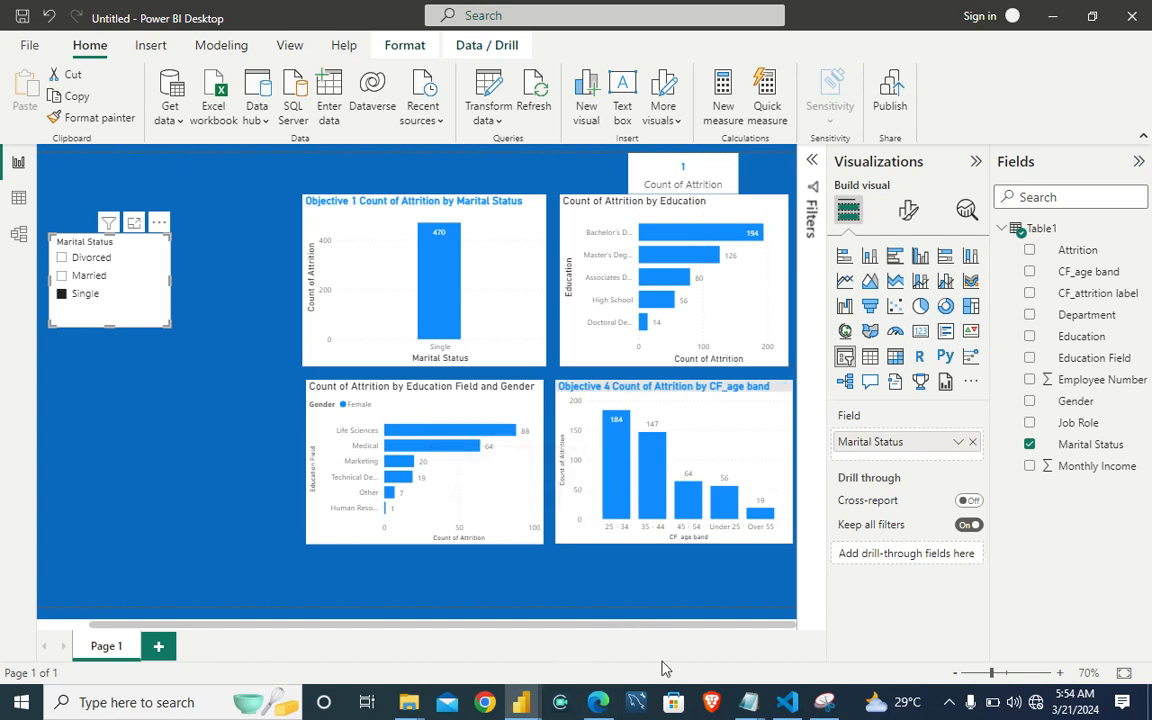
click(948, 703)
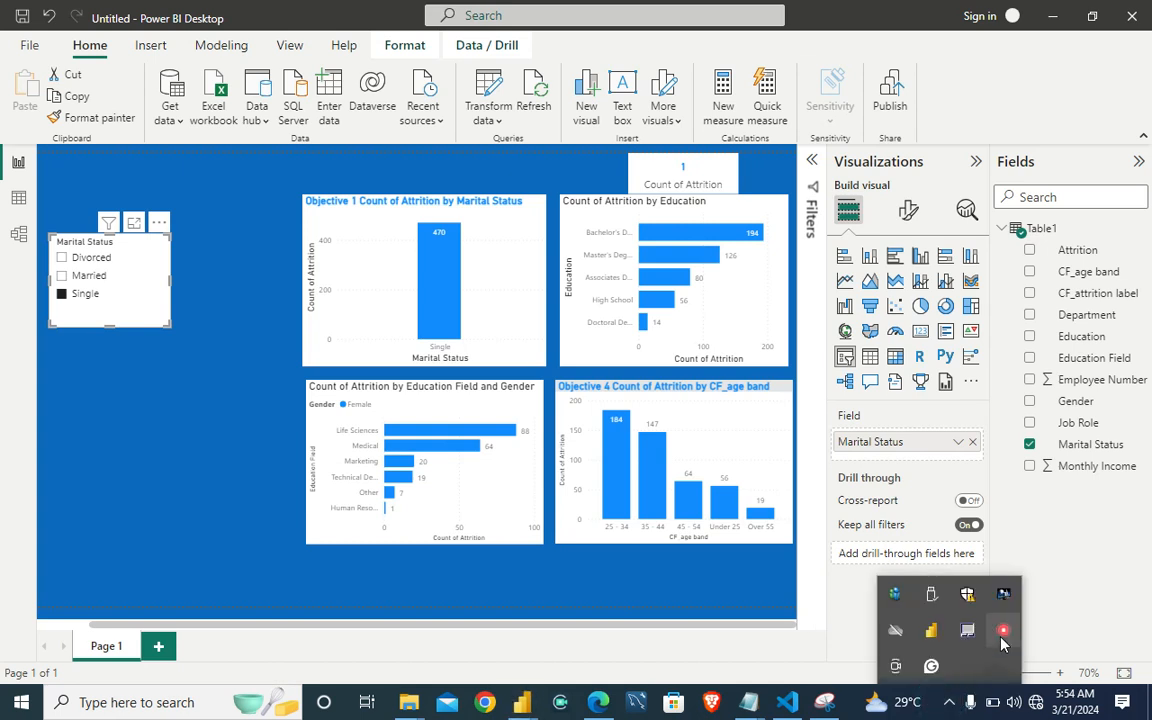